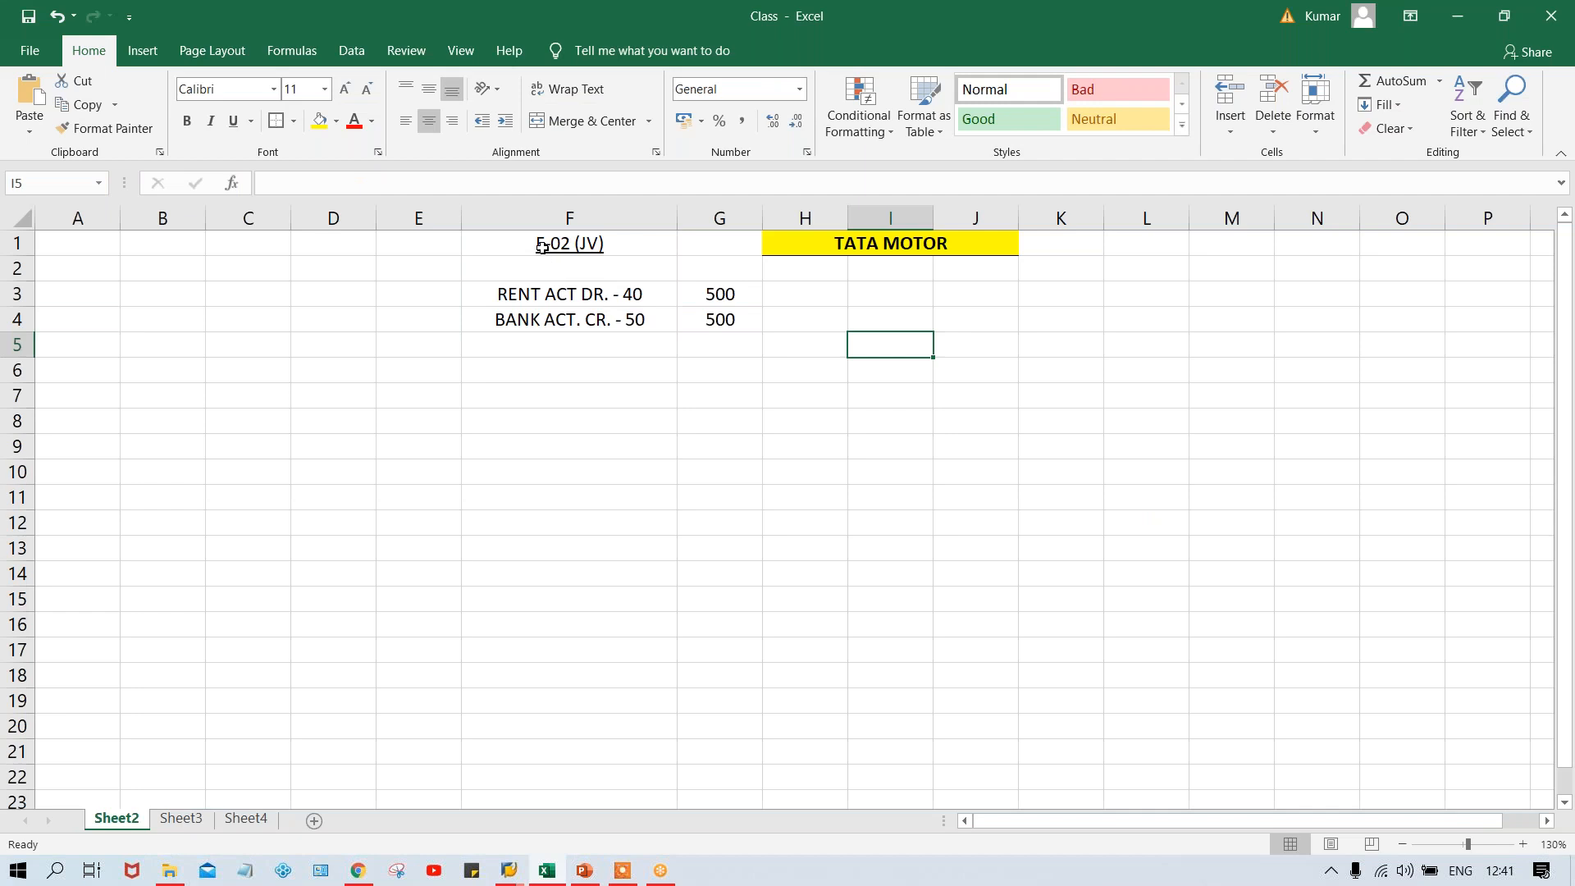
# Set the amounts for both the RENT ACT DR. and BANK ACT. CR. lines to 600
pyautogui.click(714, 497)
pyautogui.click(715, 291)
pyautogui.write('600')
pyautogui.press('Return')
pyautogui.write('600')
pyautogui.press('Return')
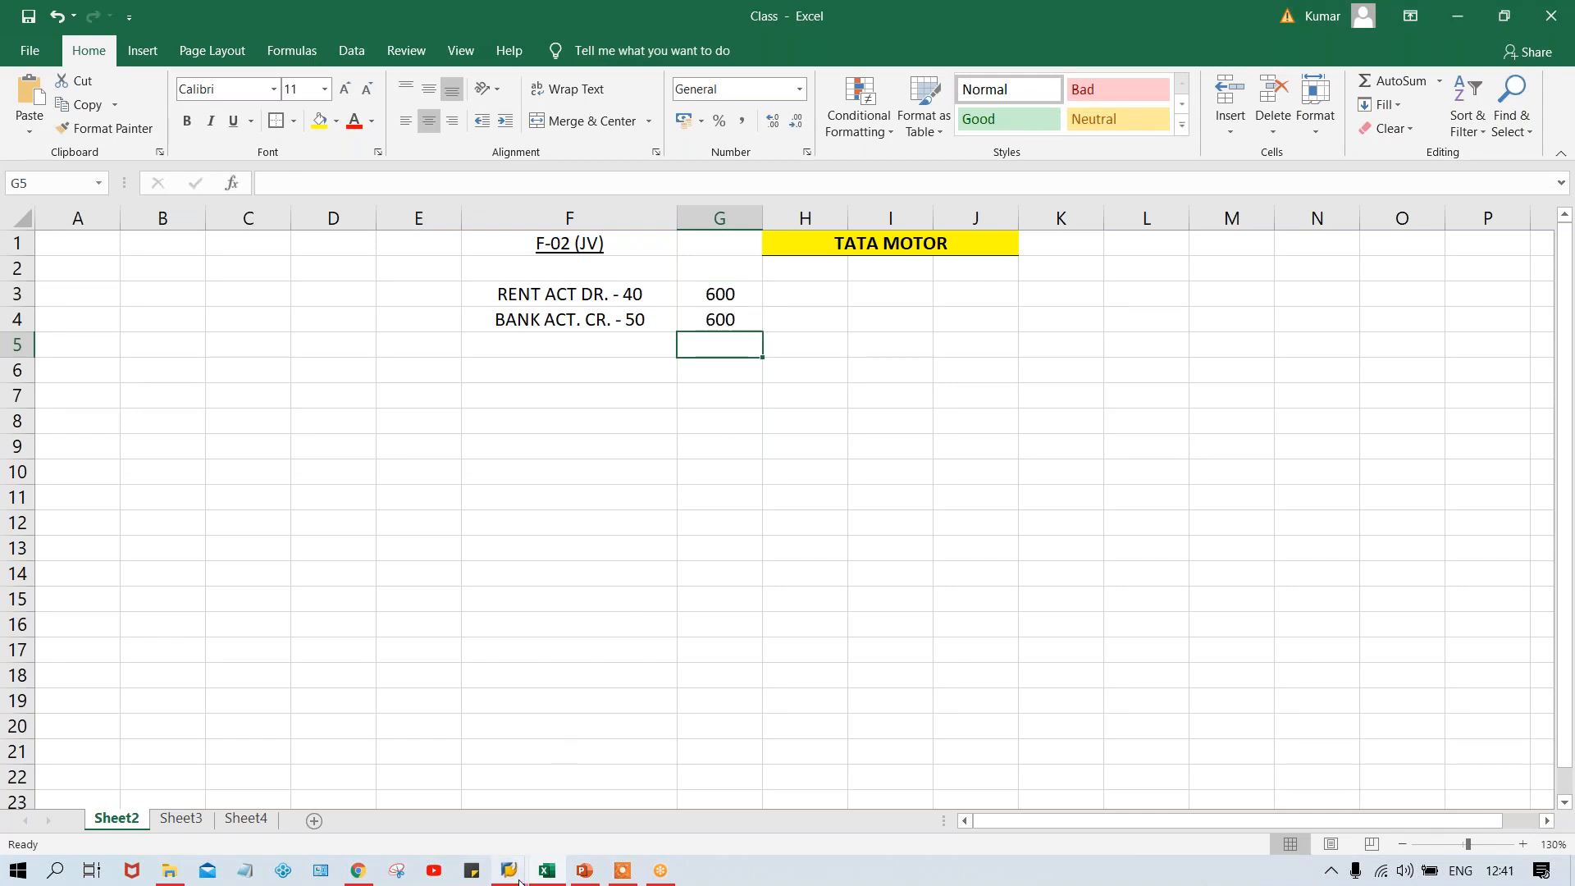
# Switch to SAP, open transaction FB50 and enter 11.08.2020 as the document date
pyautogui.moveTo(517, 878)
pyautogui.click(502, 822)
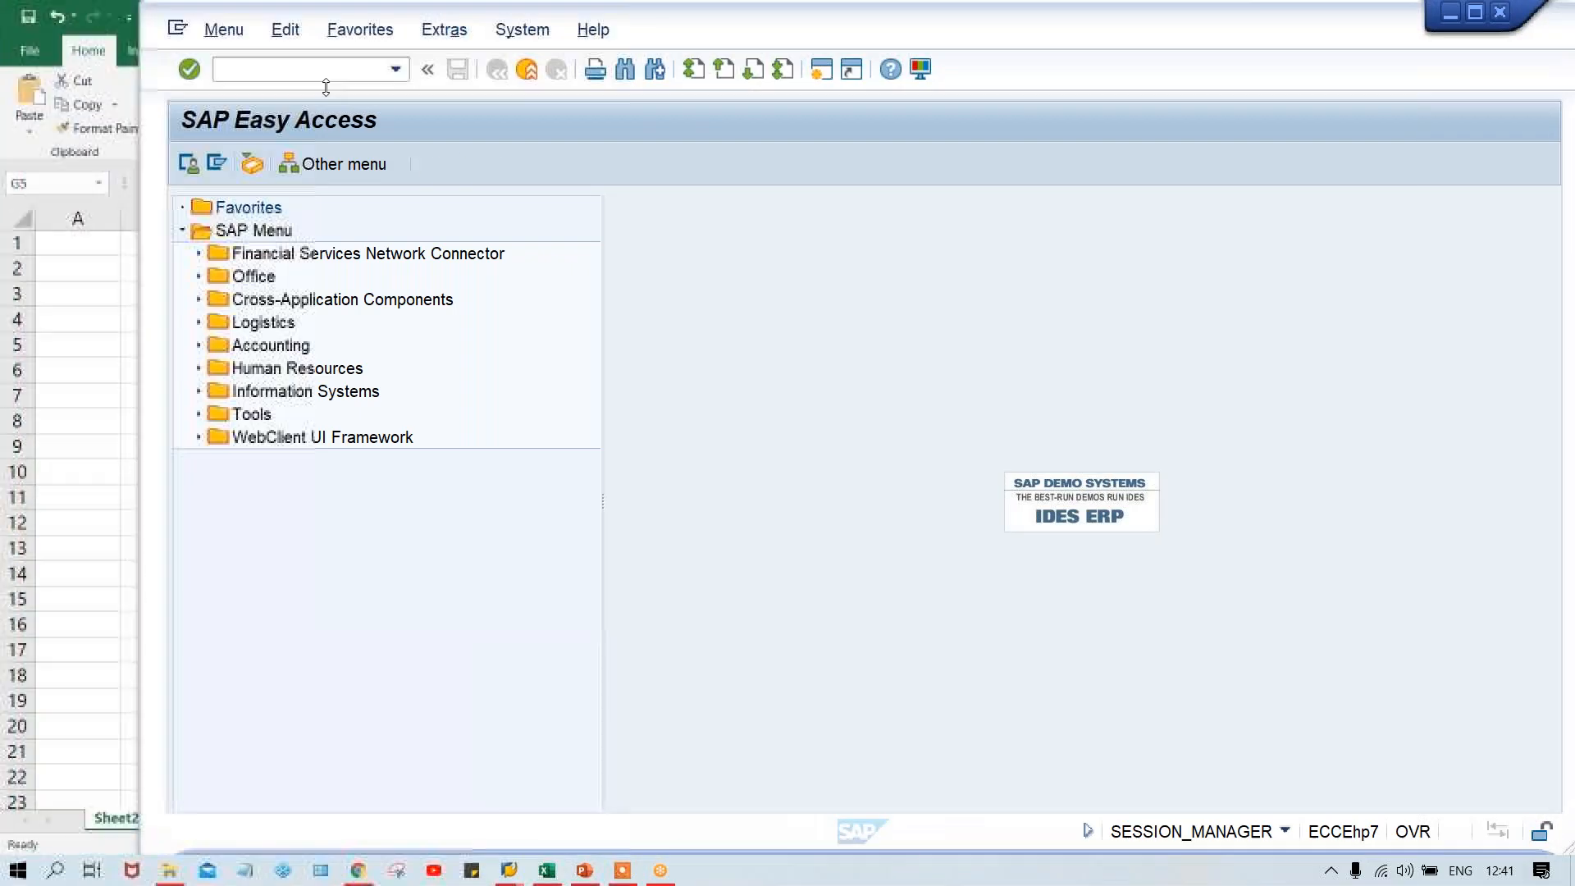
pyautogui.click(255, 69)
pyautogui.write('FB50')
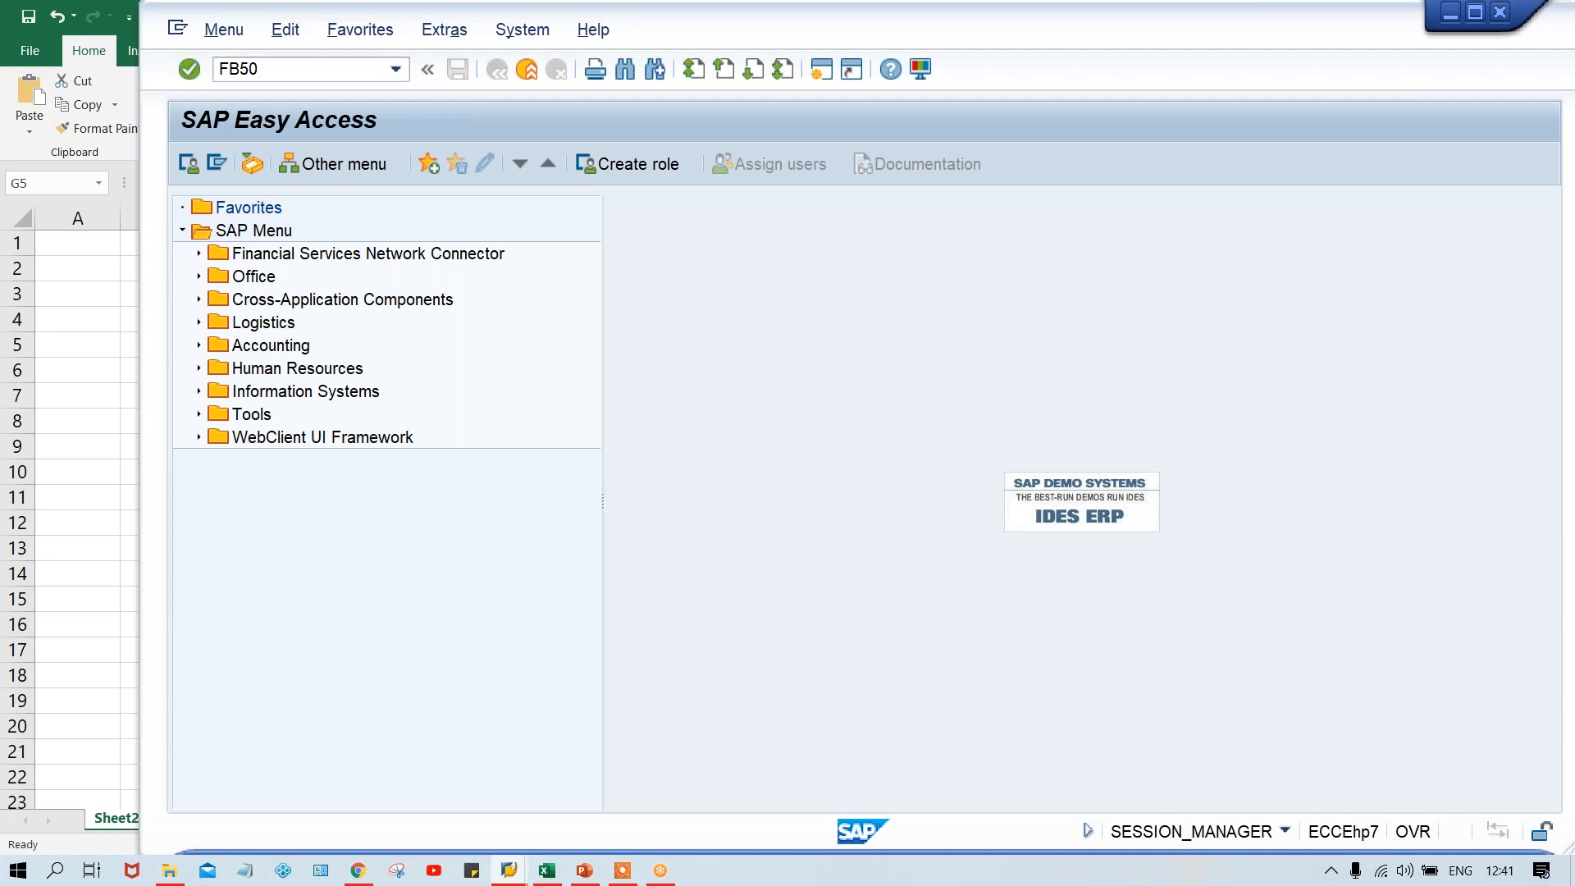
pyautogui.press('Return')
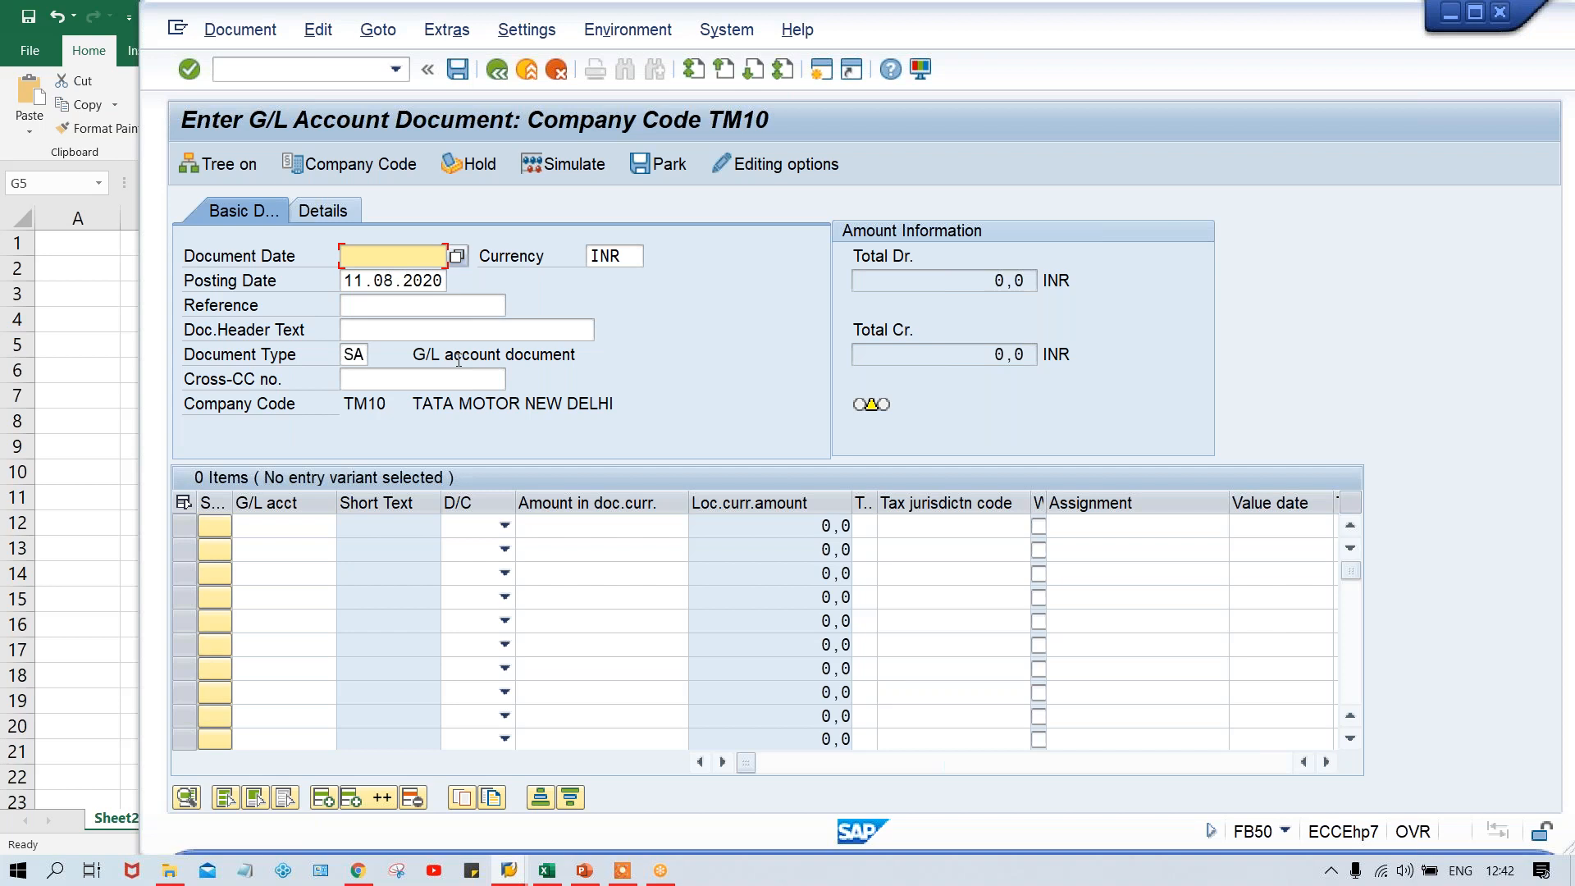
pyautogui.write('11.08.2020')
pyautogui.click(358, 355)
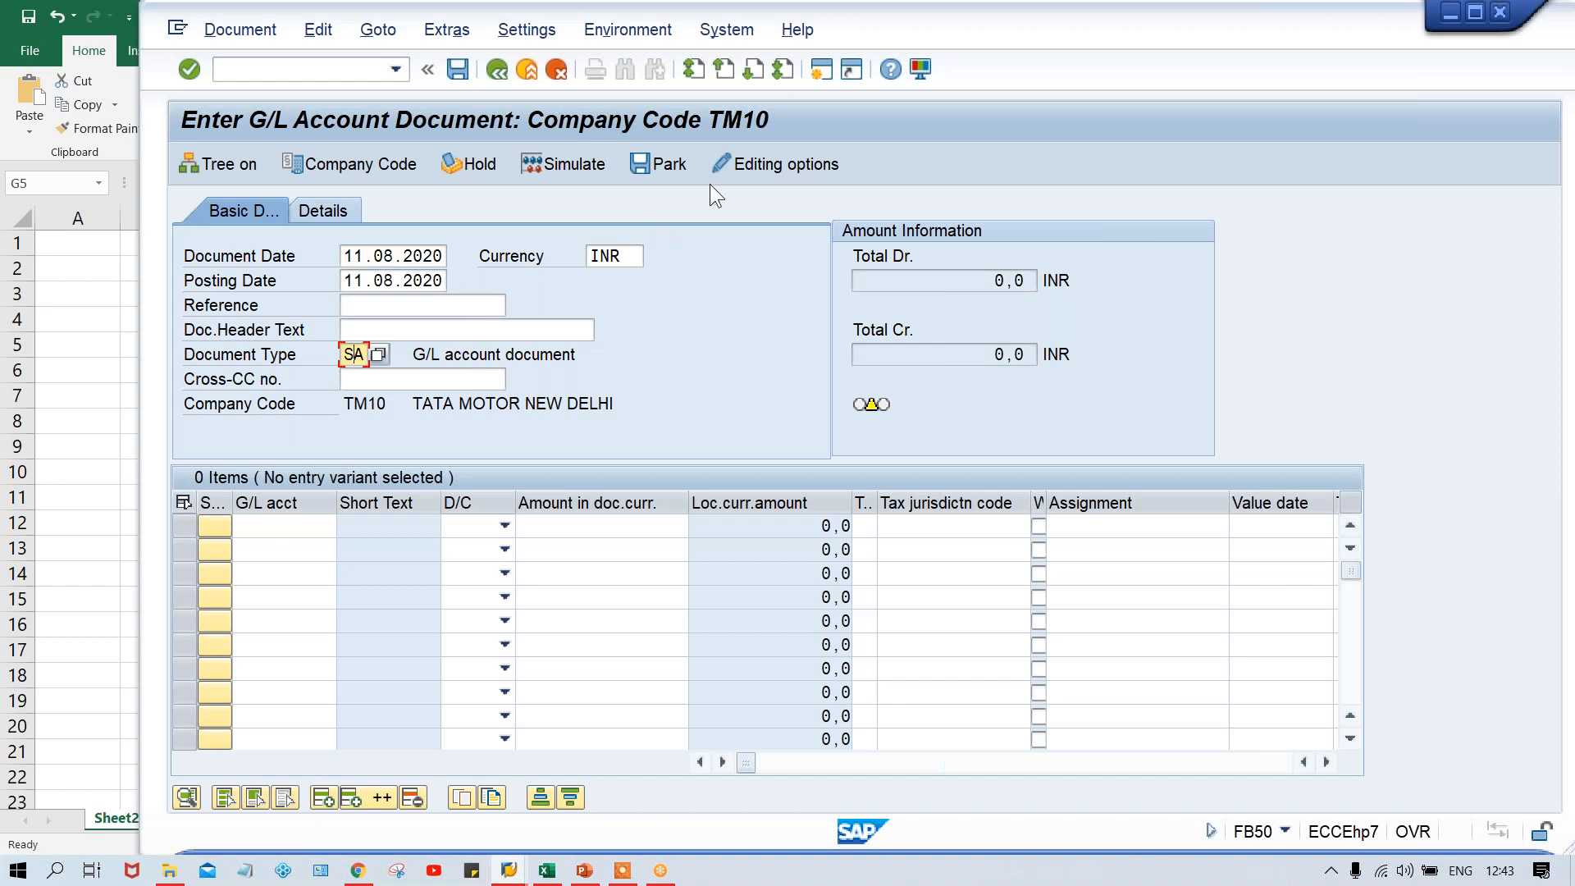
# Set the document type option in the accounting editing options to "Display with short name" and save the options
pyautogui.click(771, 167)
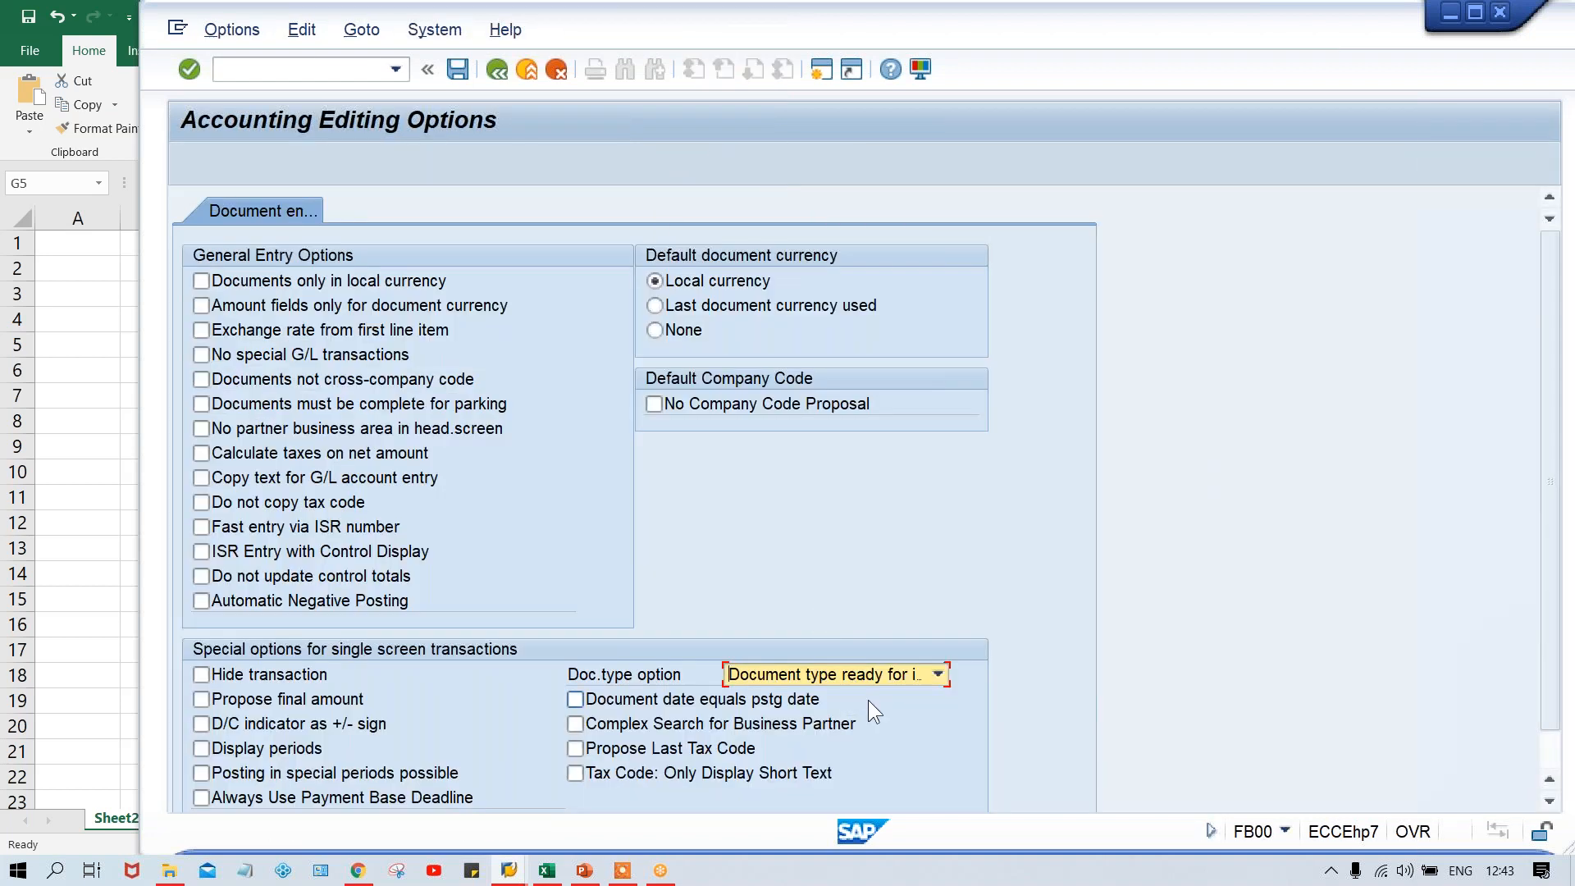
pyautogui.click(836, 682)
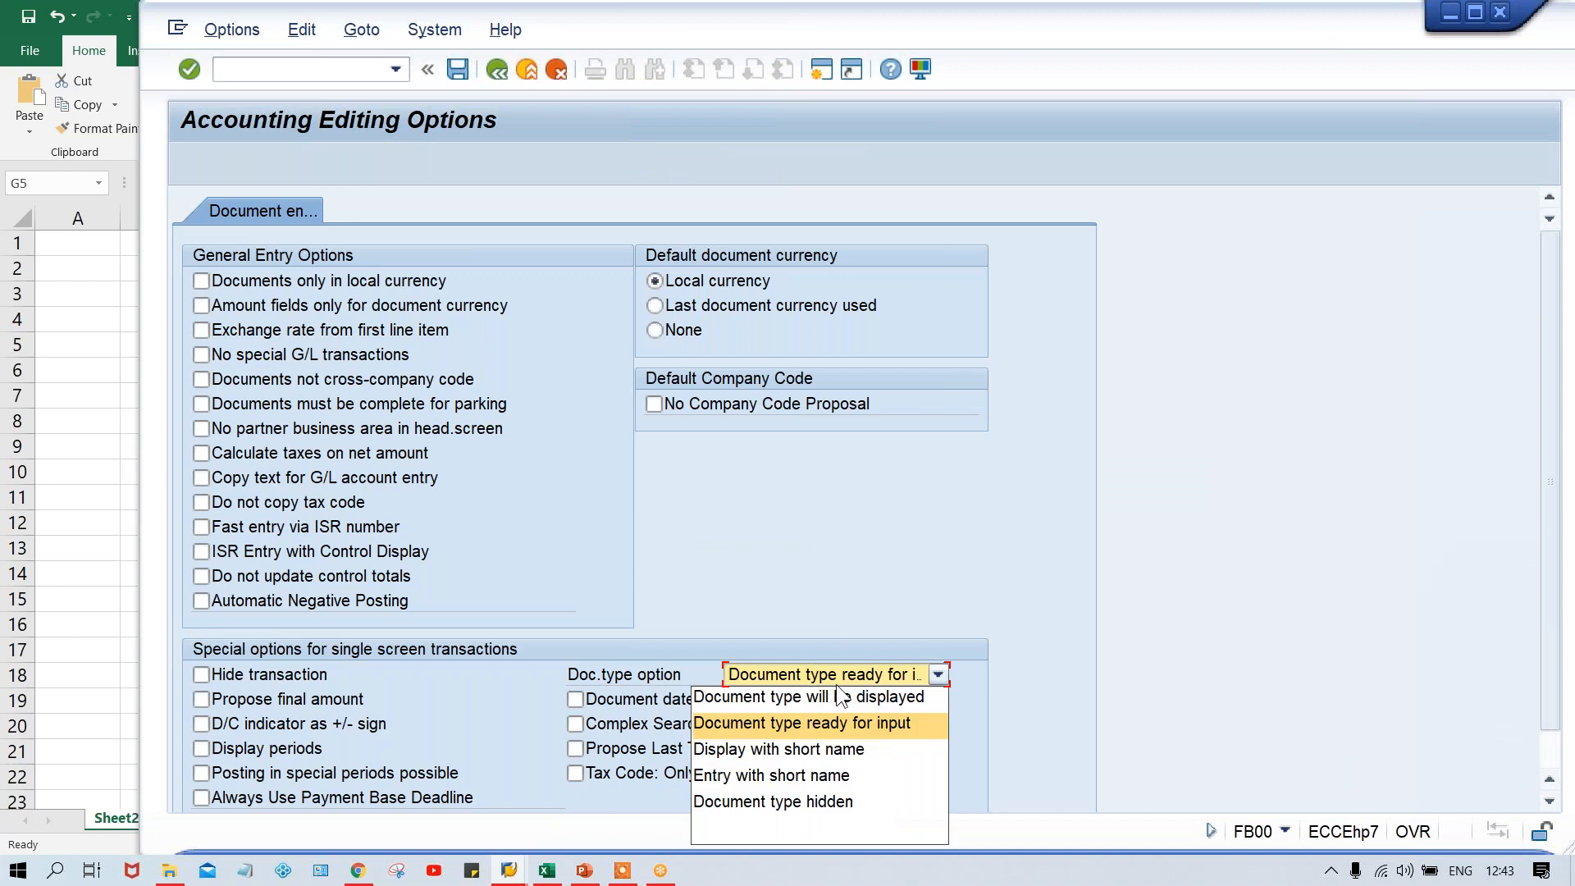
pyautogui.click(829, 801)
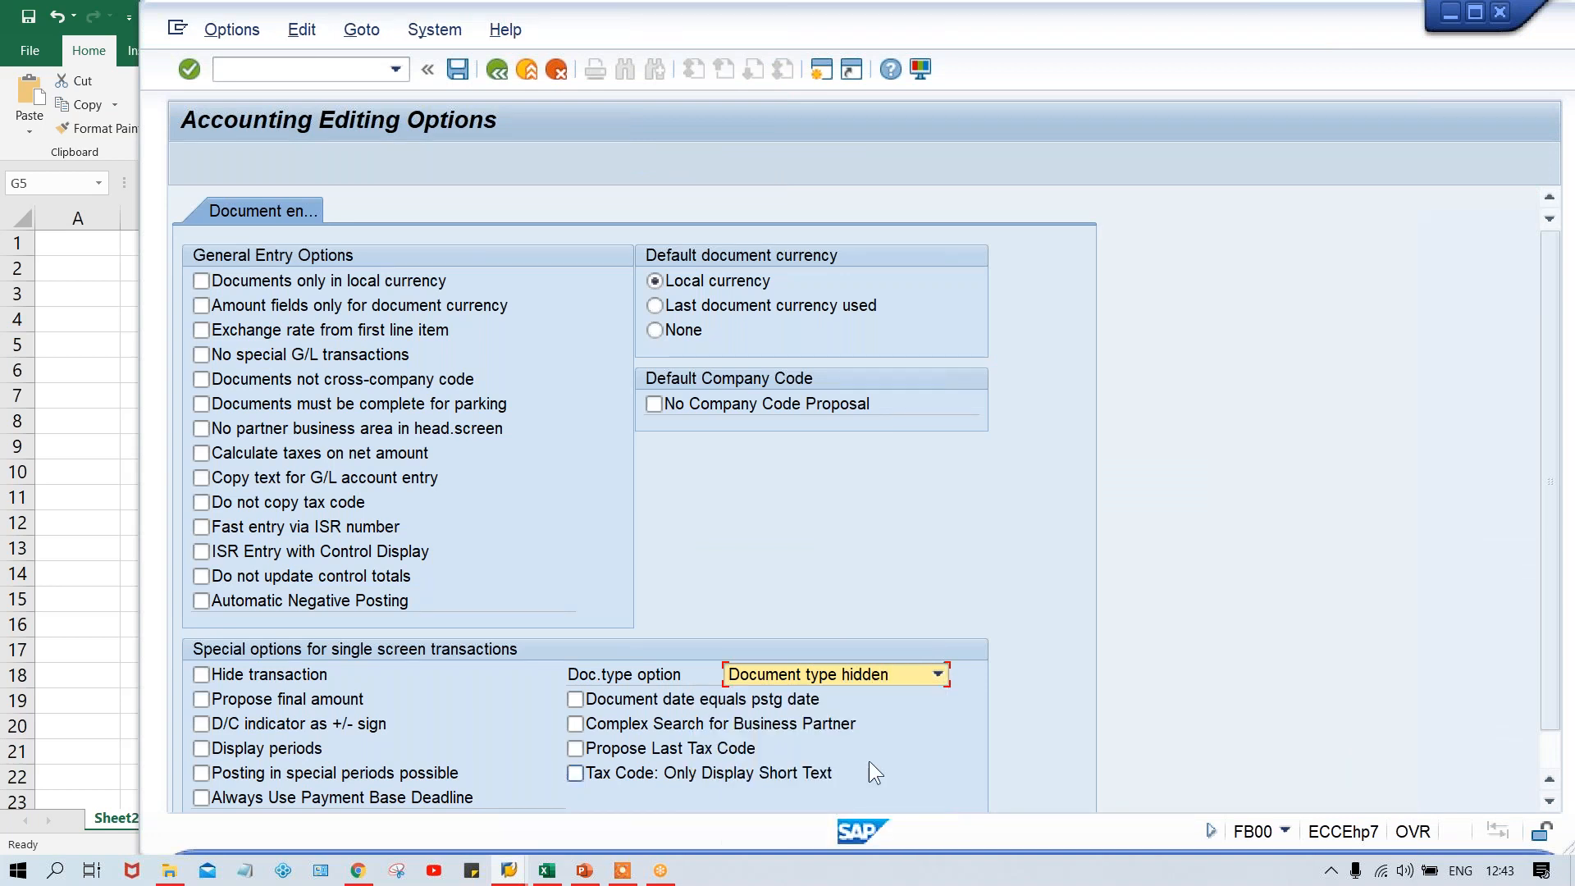
pyautogui.click(888, 668)
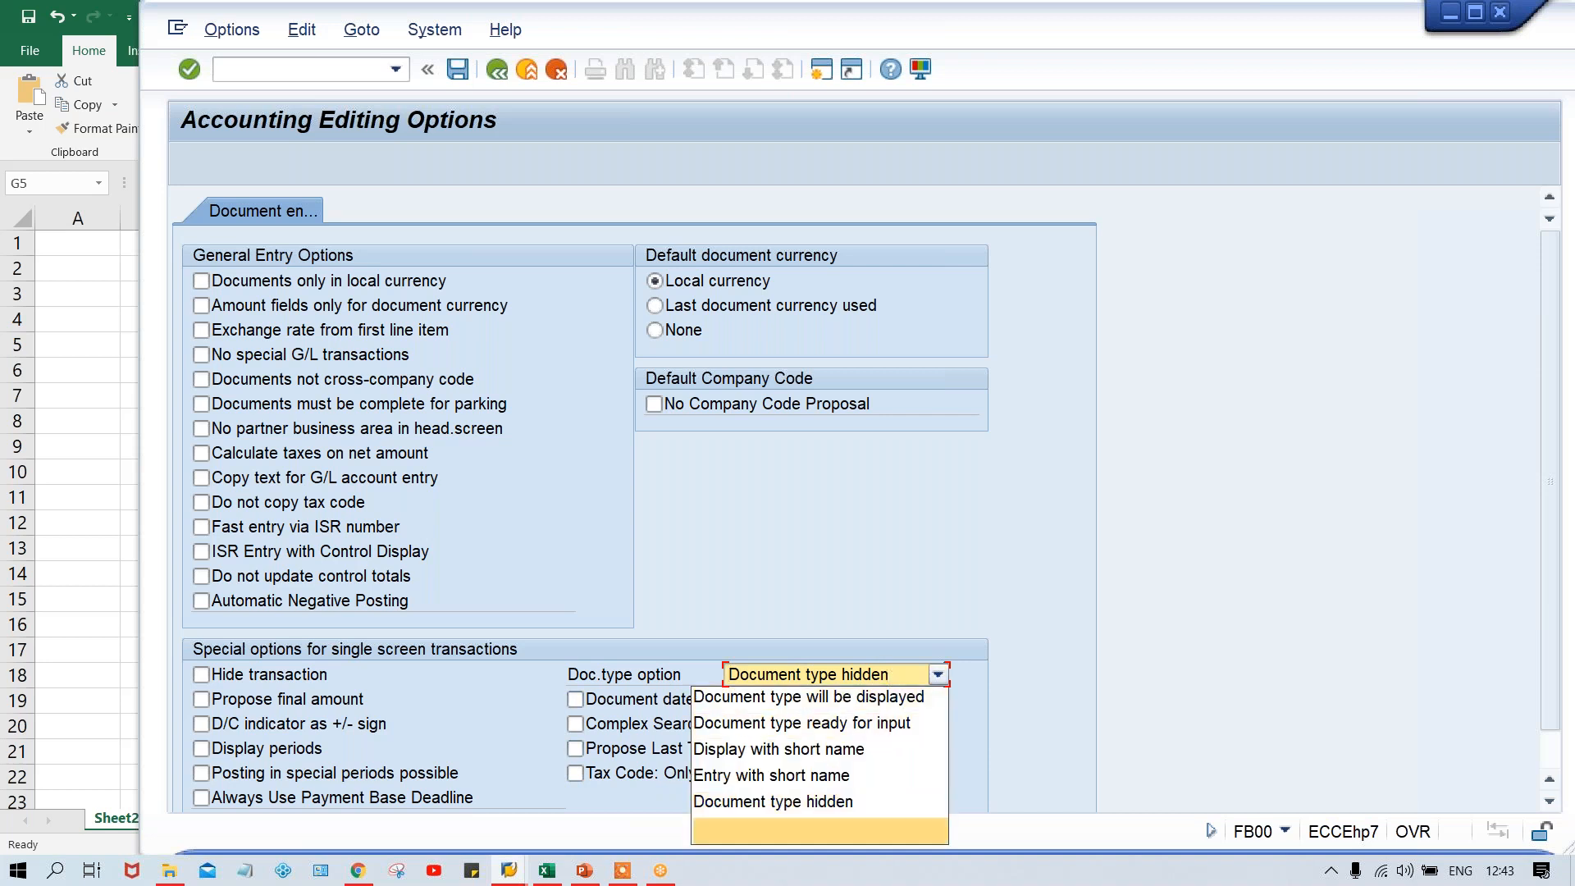
pyautogui.click(816, 750)
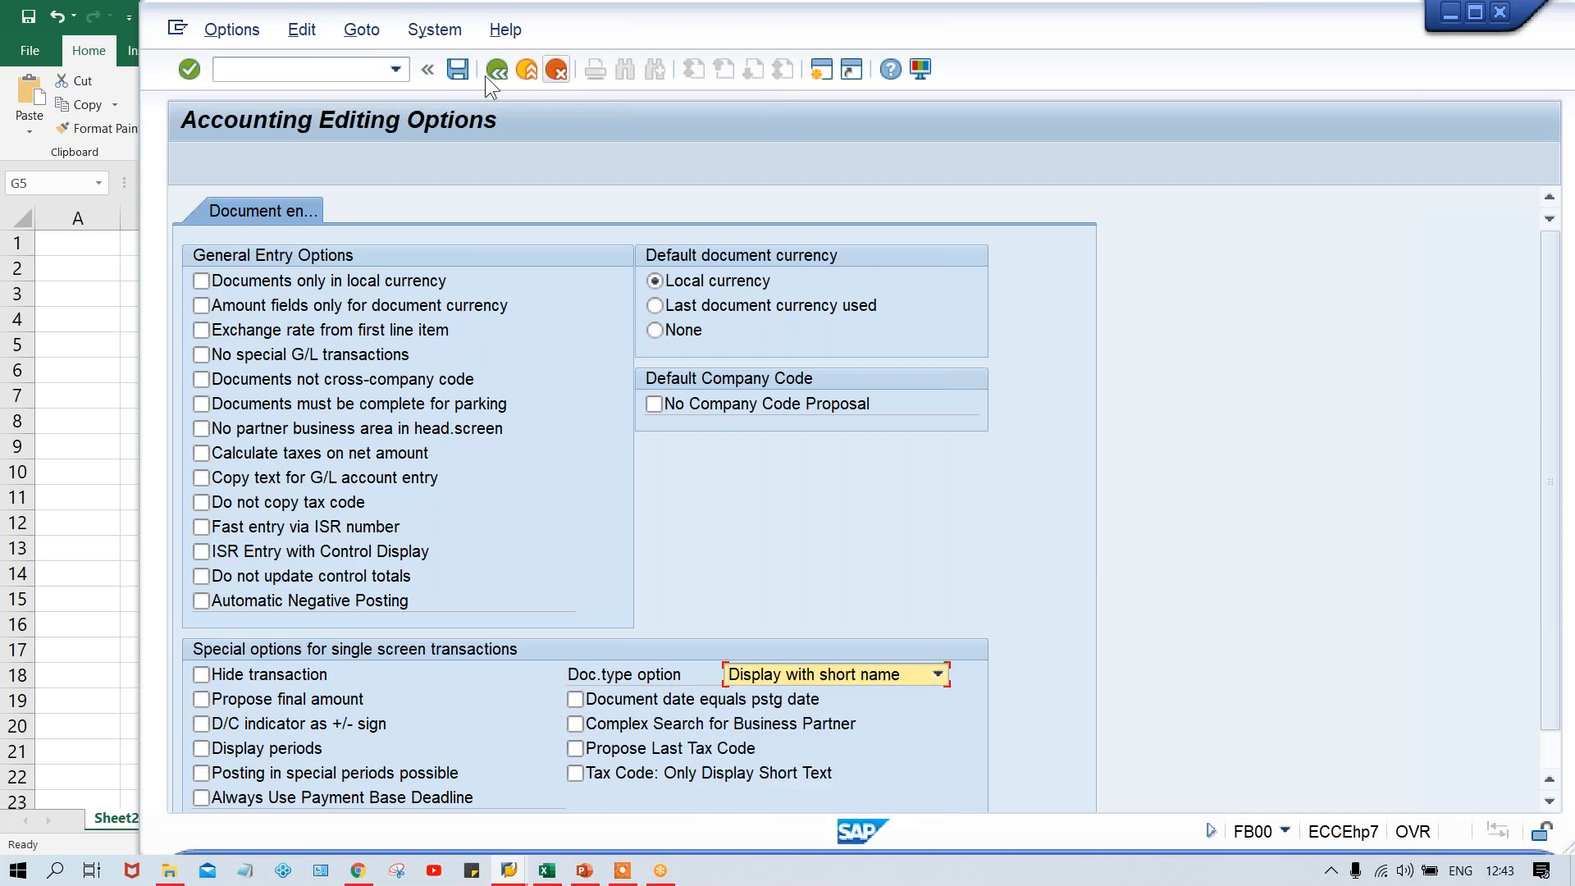
pyautogui.click(460, 70)
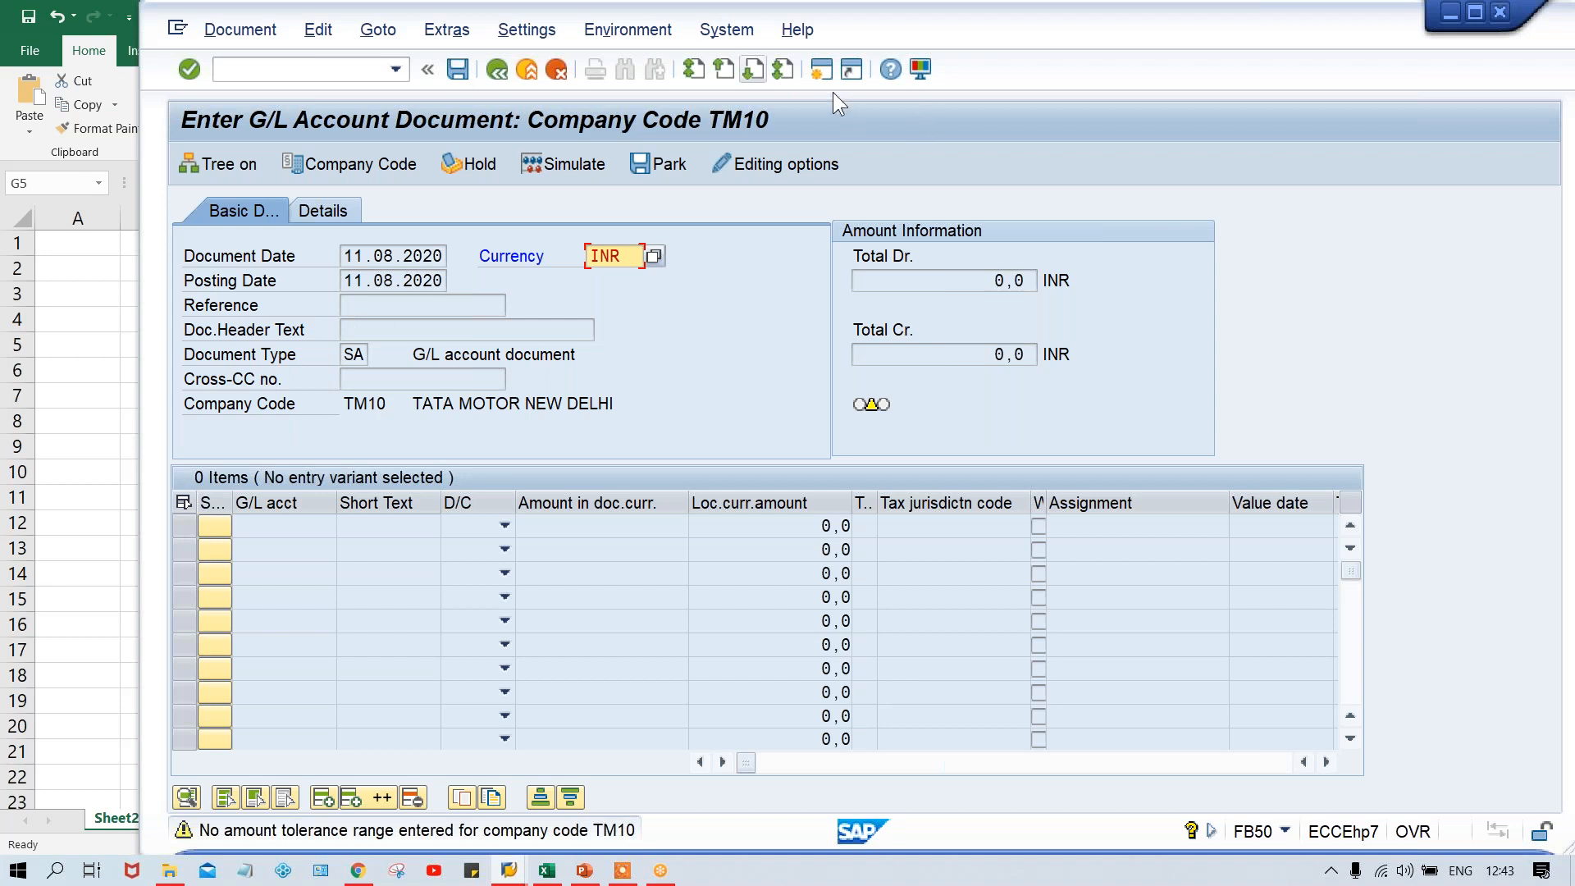
# Log off from the current SAP session, discarding unsaved data, and bring up the SAP Logon connection list
pyautogui.click(724, 33)
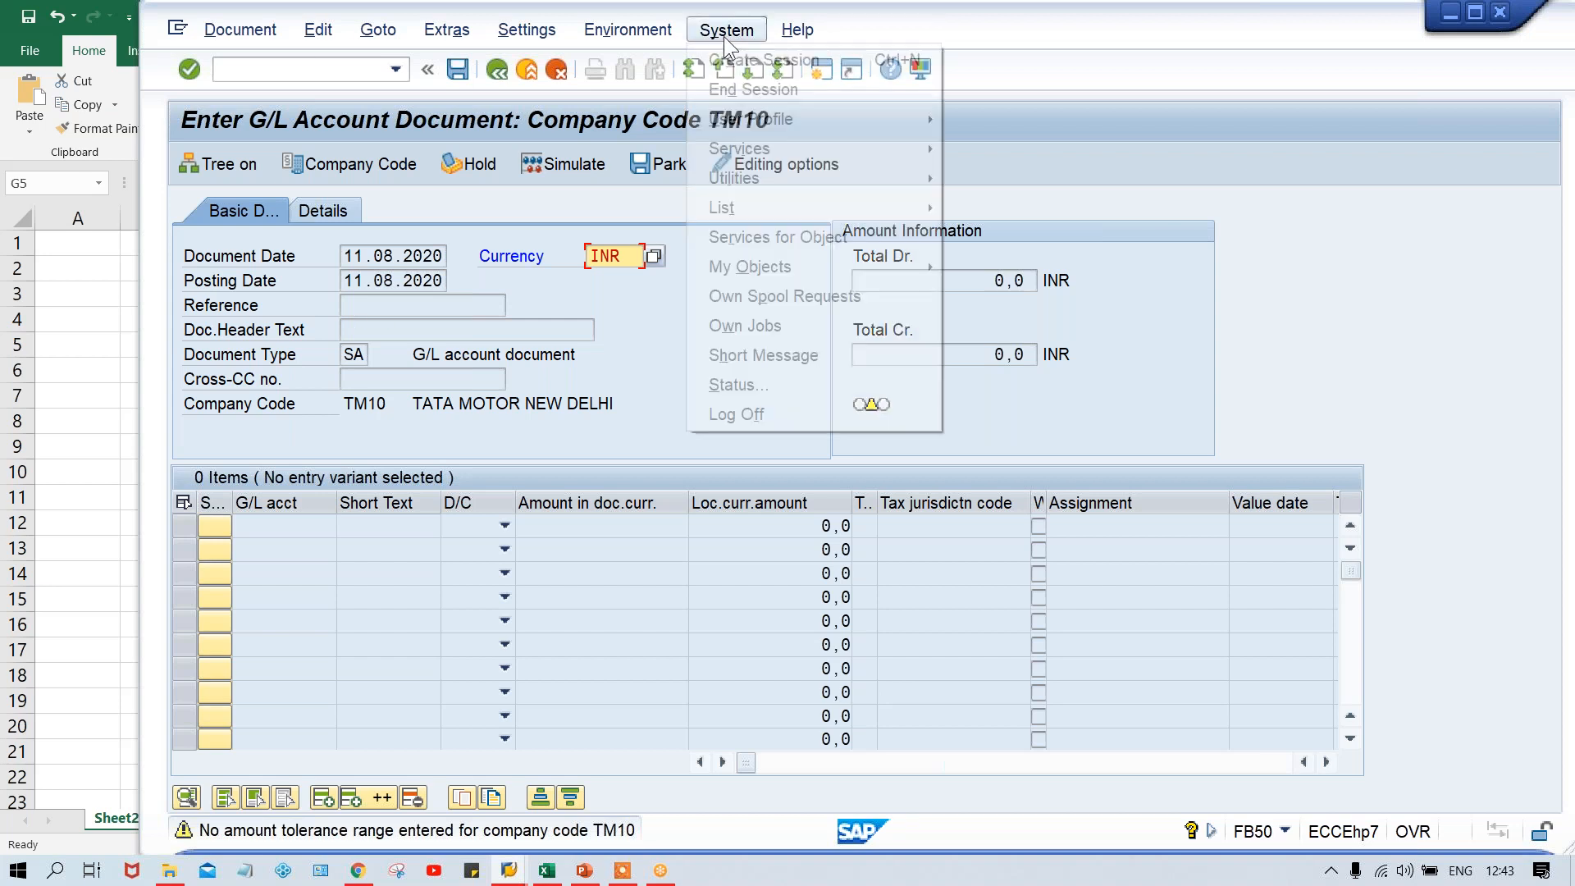
pyautogui.click(770, 411)
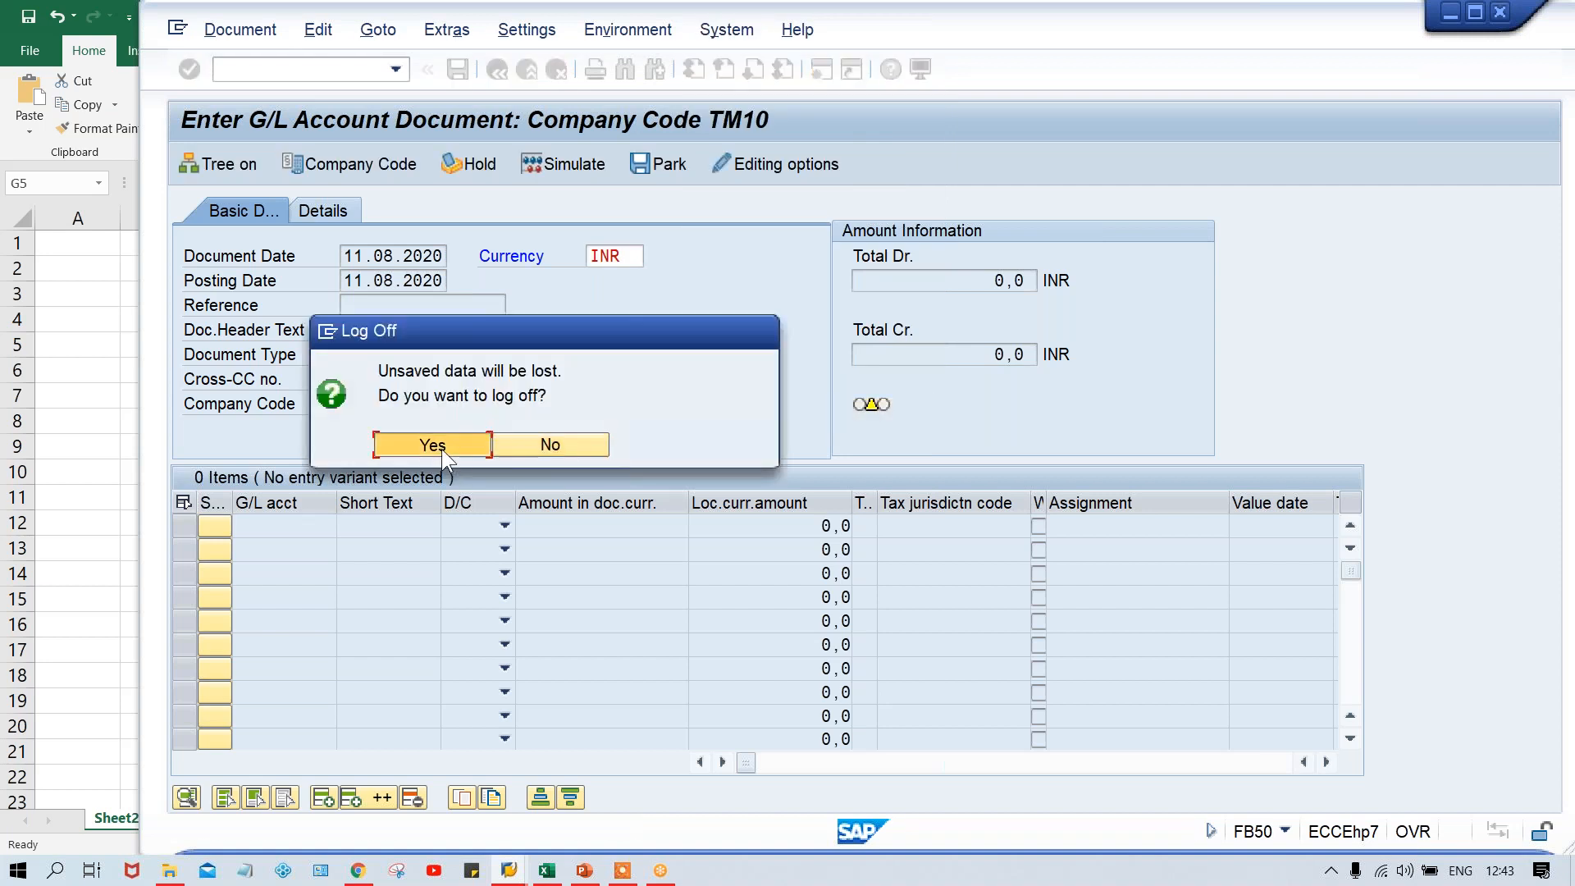
pyautogui.click(509, 871)
pyautogui.click(510, 871)
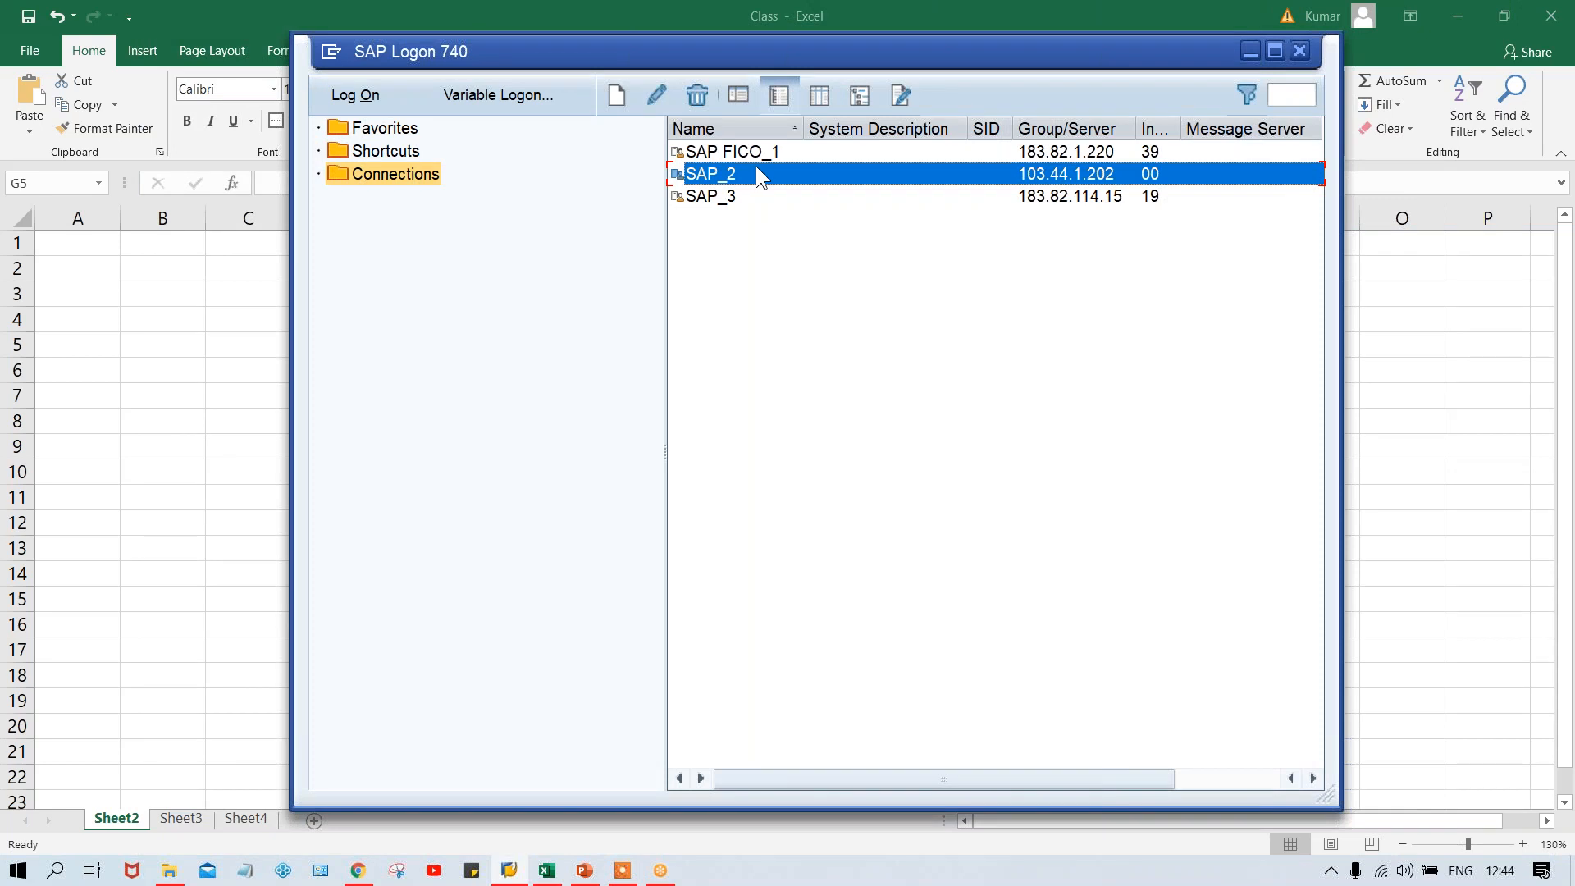
# Open the SAP_2 connection and log on with the user name and the account password
pyautogui.doubleClick(757, 172)
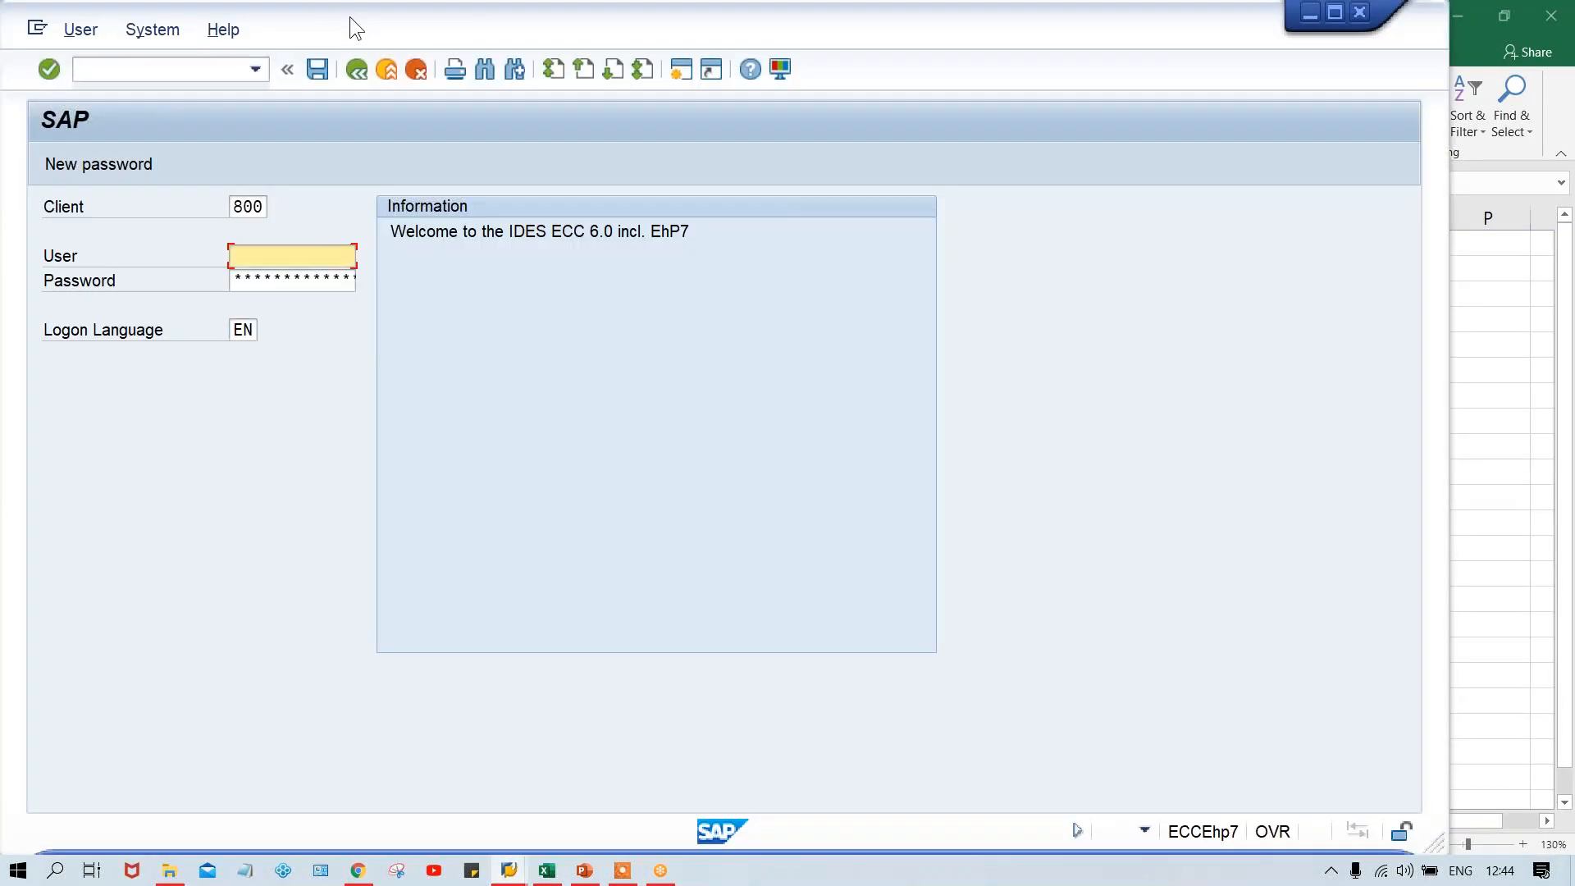
pyautogui.moveTo(350, 17); pyautogui.dragTo(468, 18)
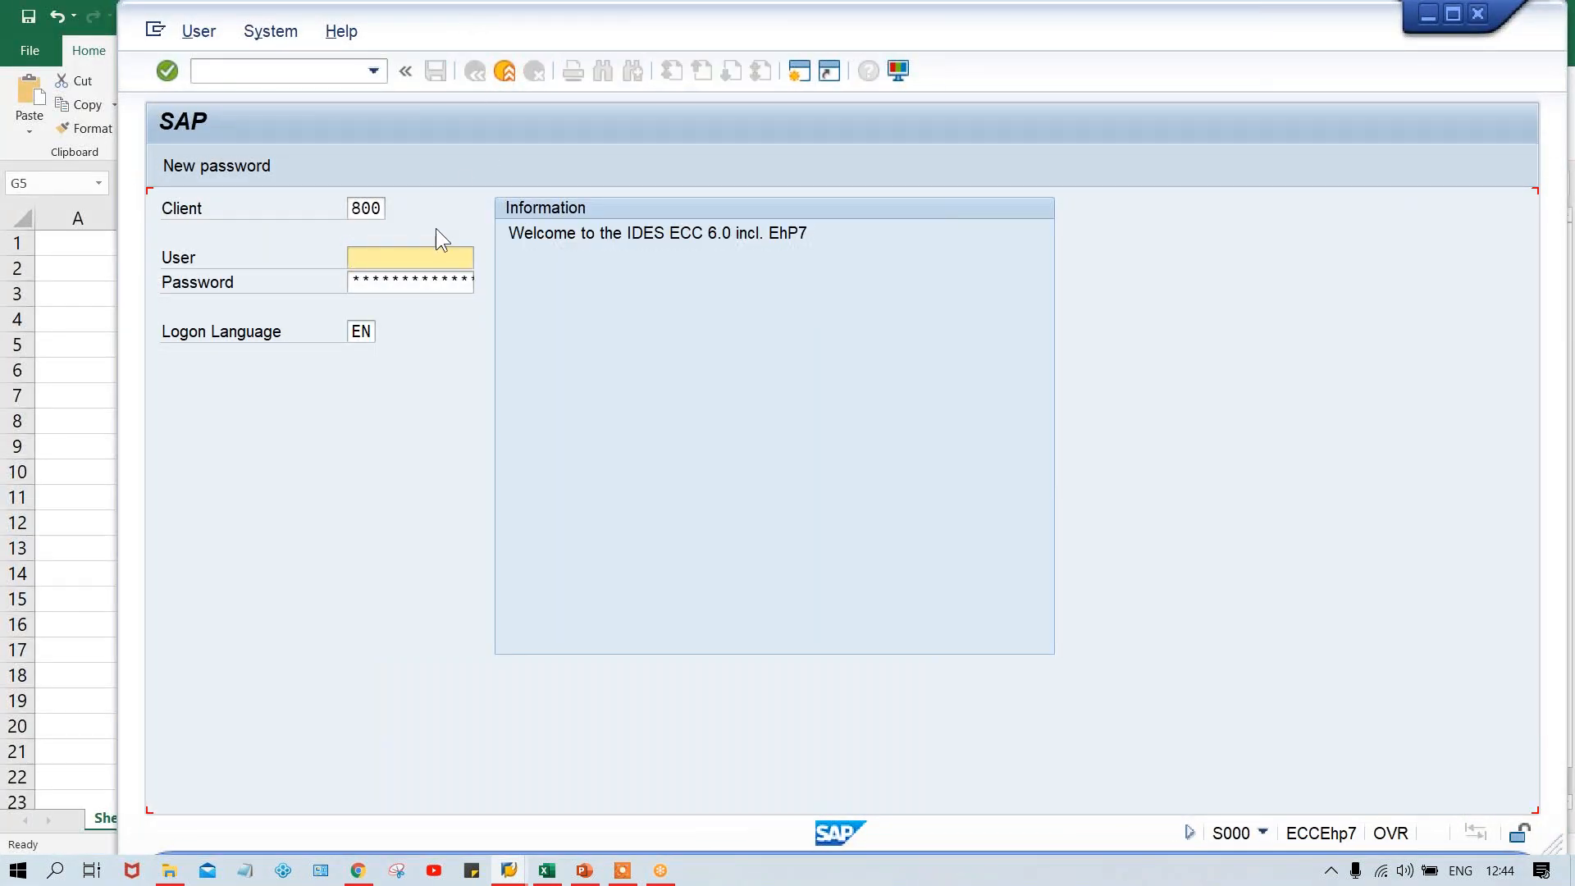
pyautogui.press('Down')
pyautogui.press('Down')
pyautogui.press('Tab')
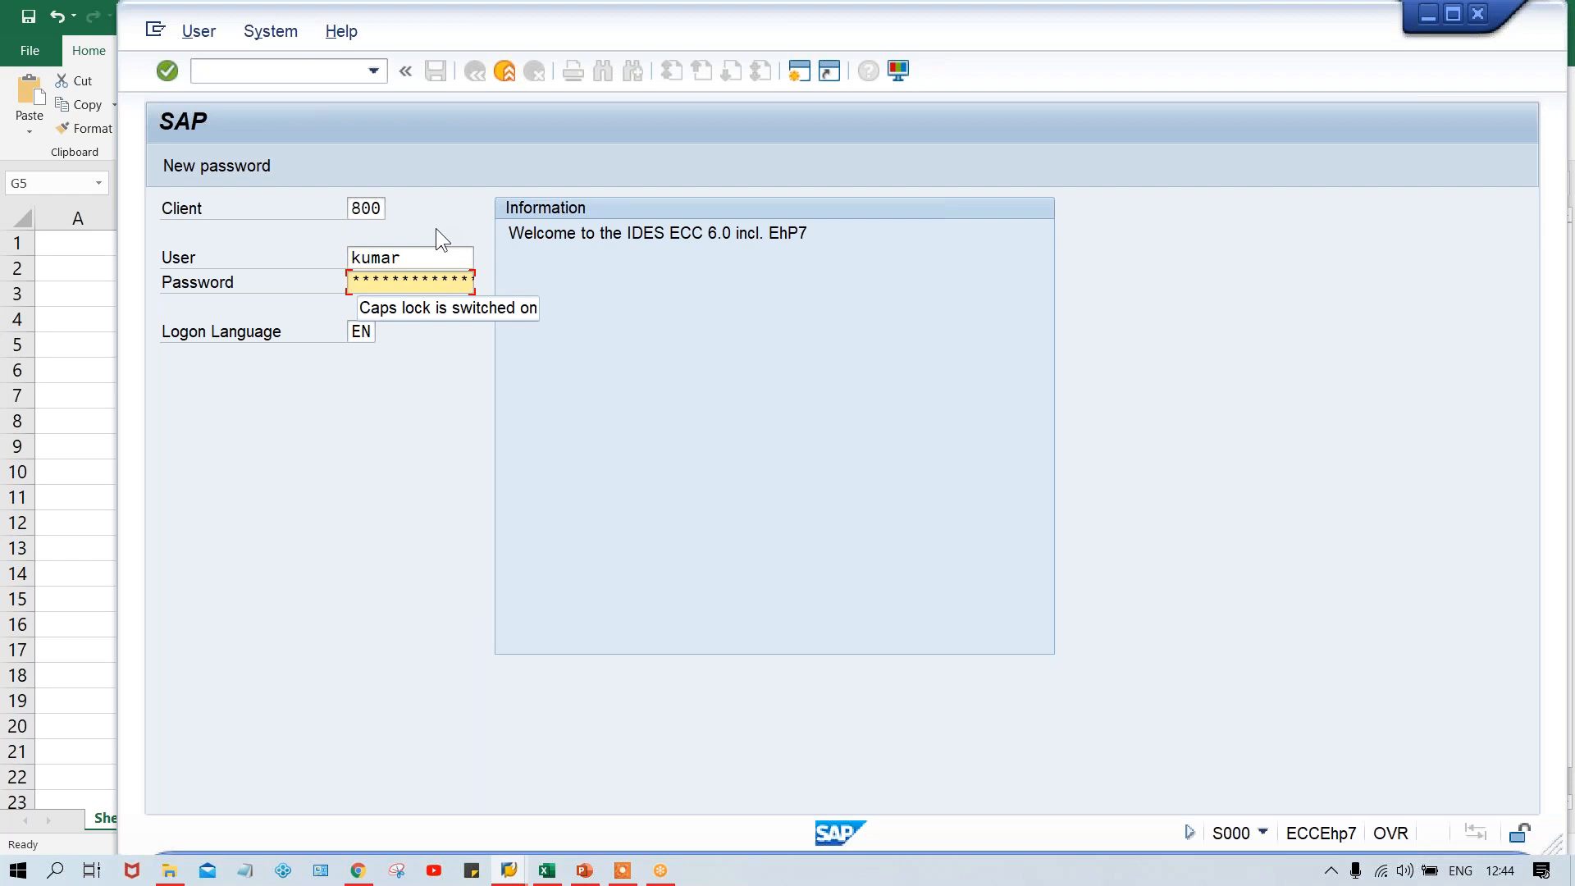
pyautogui.write('*')
pyautogui.press('capslock')
pyautogui.write('*')
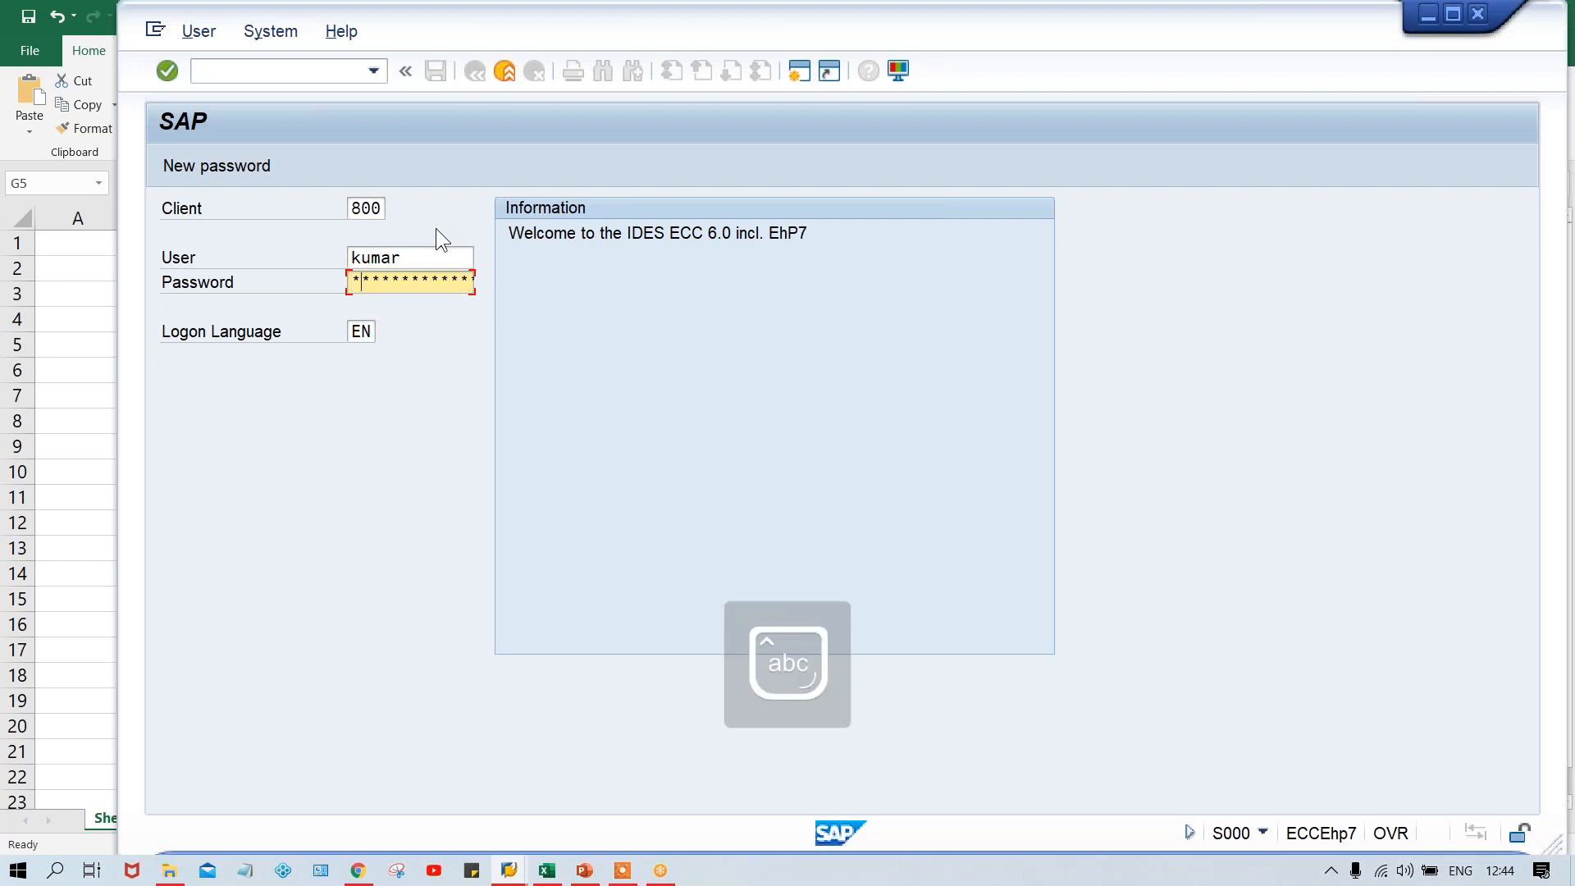
pyautogui.press('Return')
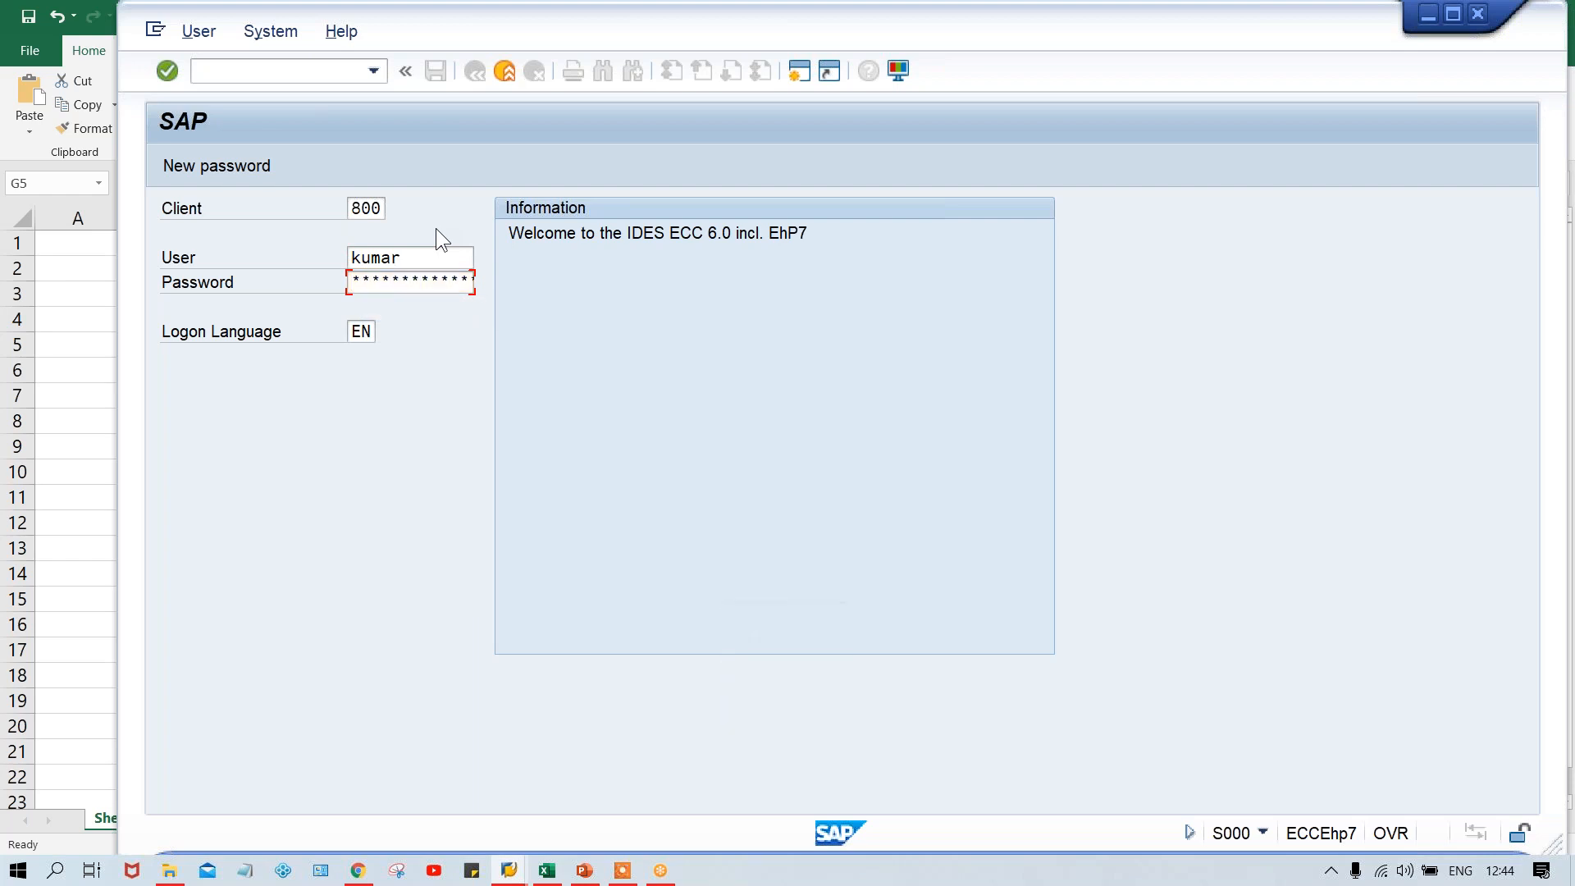
# Open transaction FB50 and change the company code to TM00
pyautogui.write('fb50')
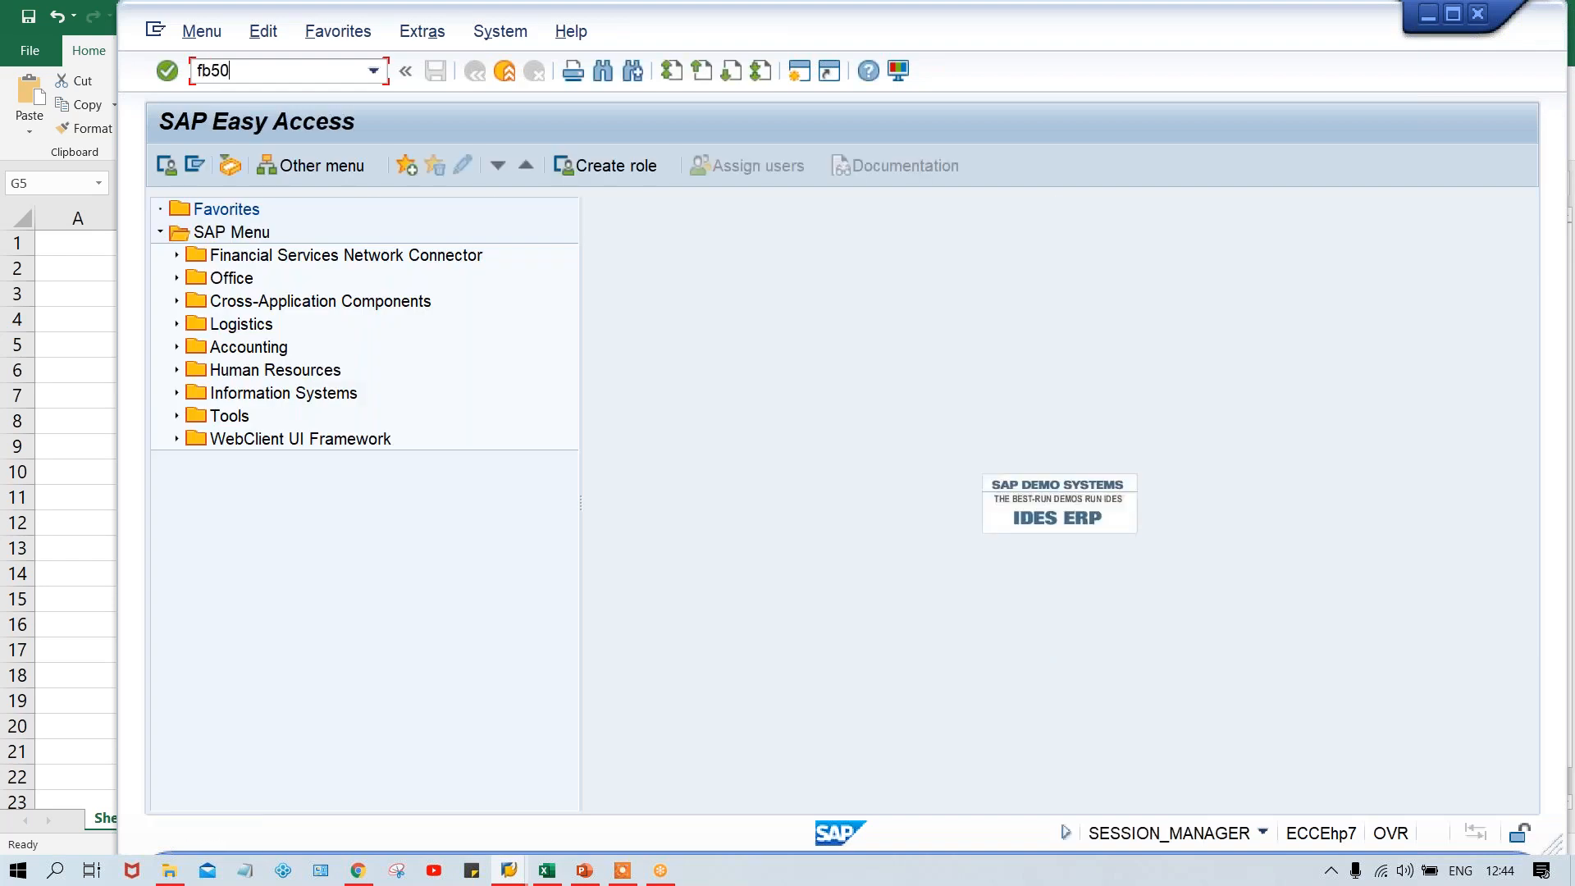
pyautogui.press('Return')
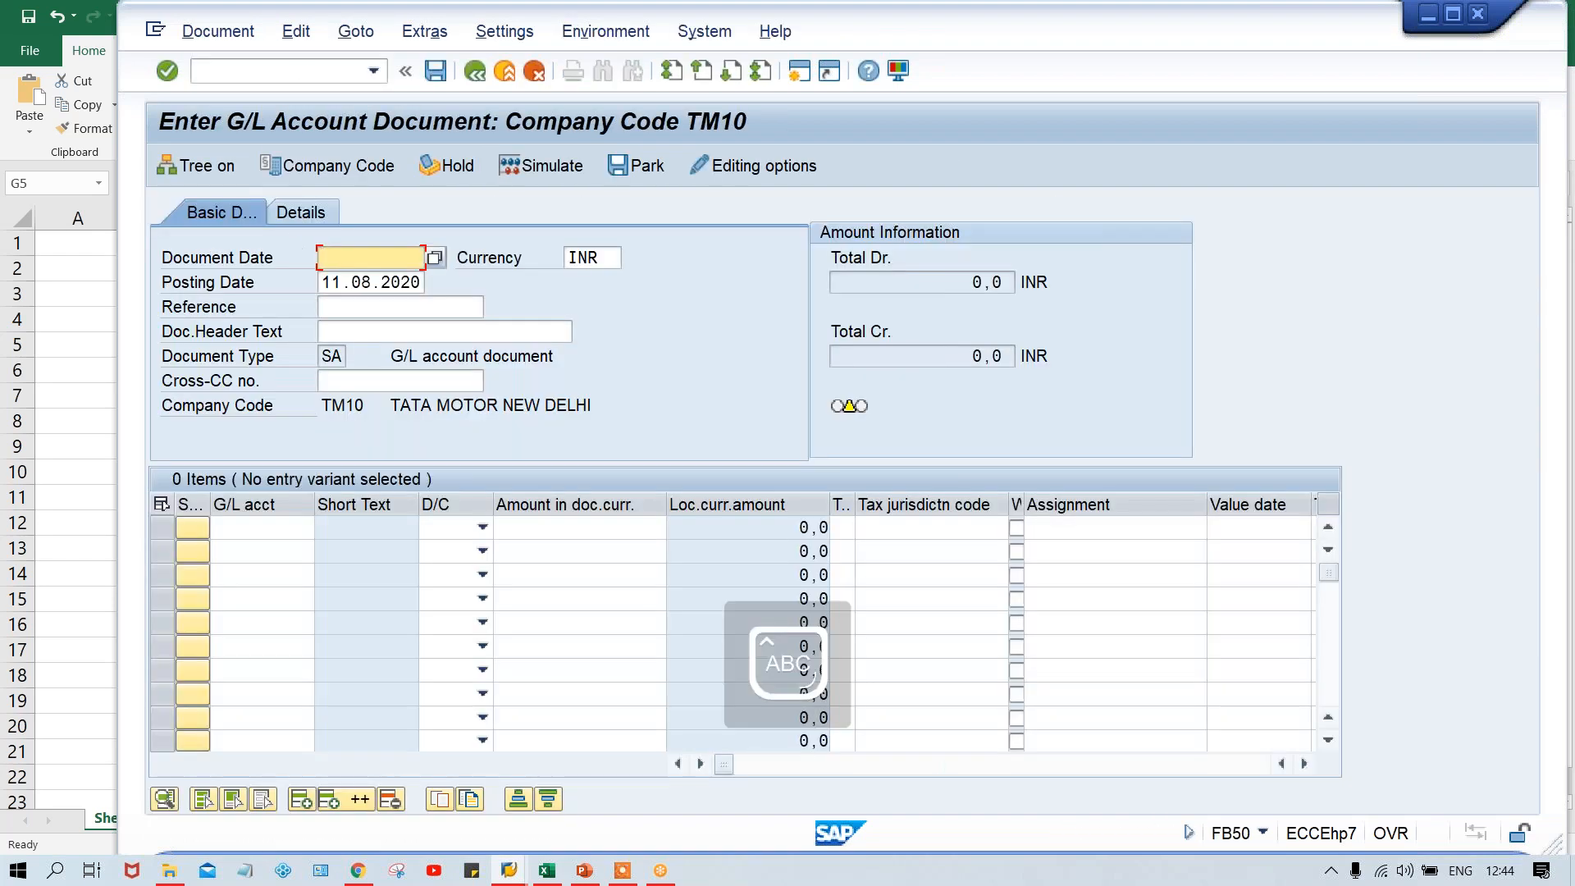
pyautogui.click(303, 165)
pyautogui.write('00')
pyautogui.press('Return')
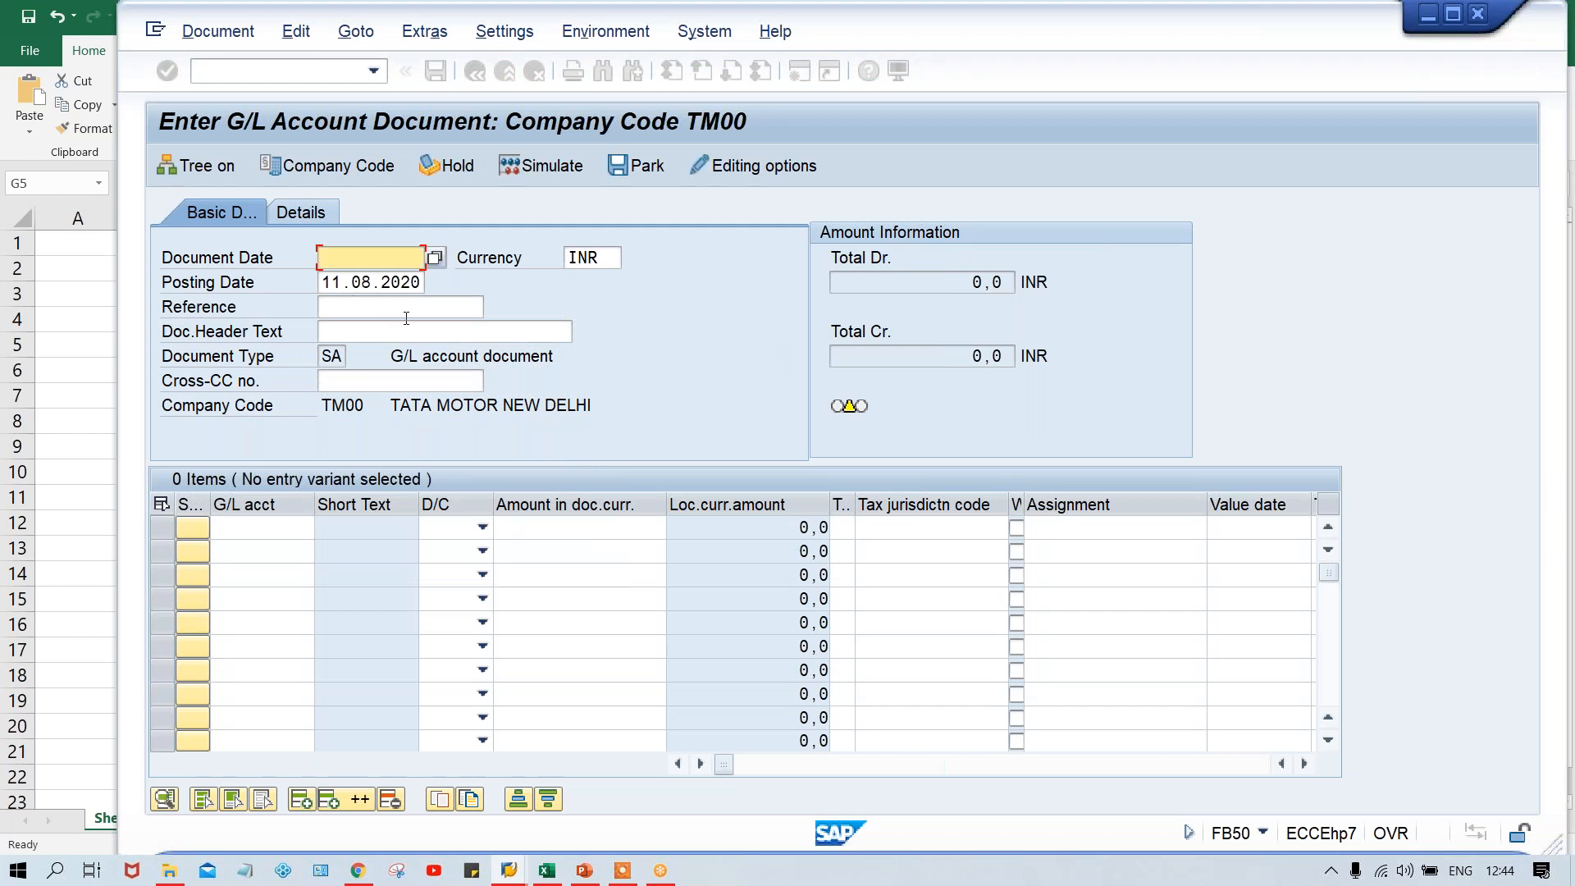
# Enter 11.08.2020 as the document date of the G/L account document and move on to the reference field
pyautogui.write('11')
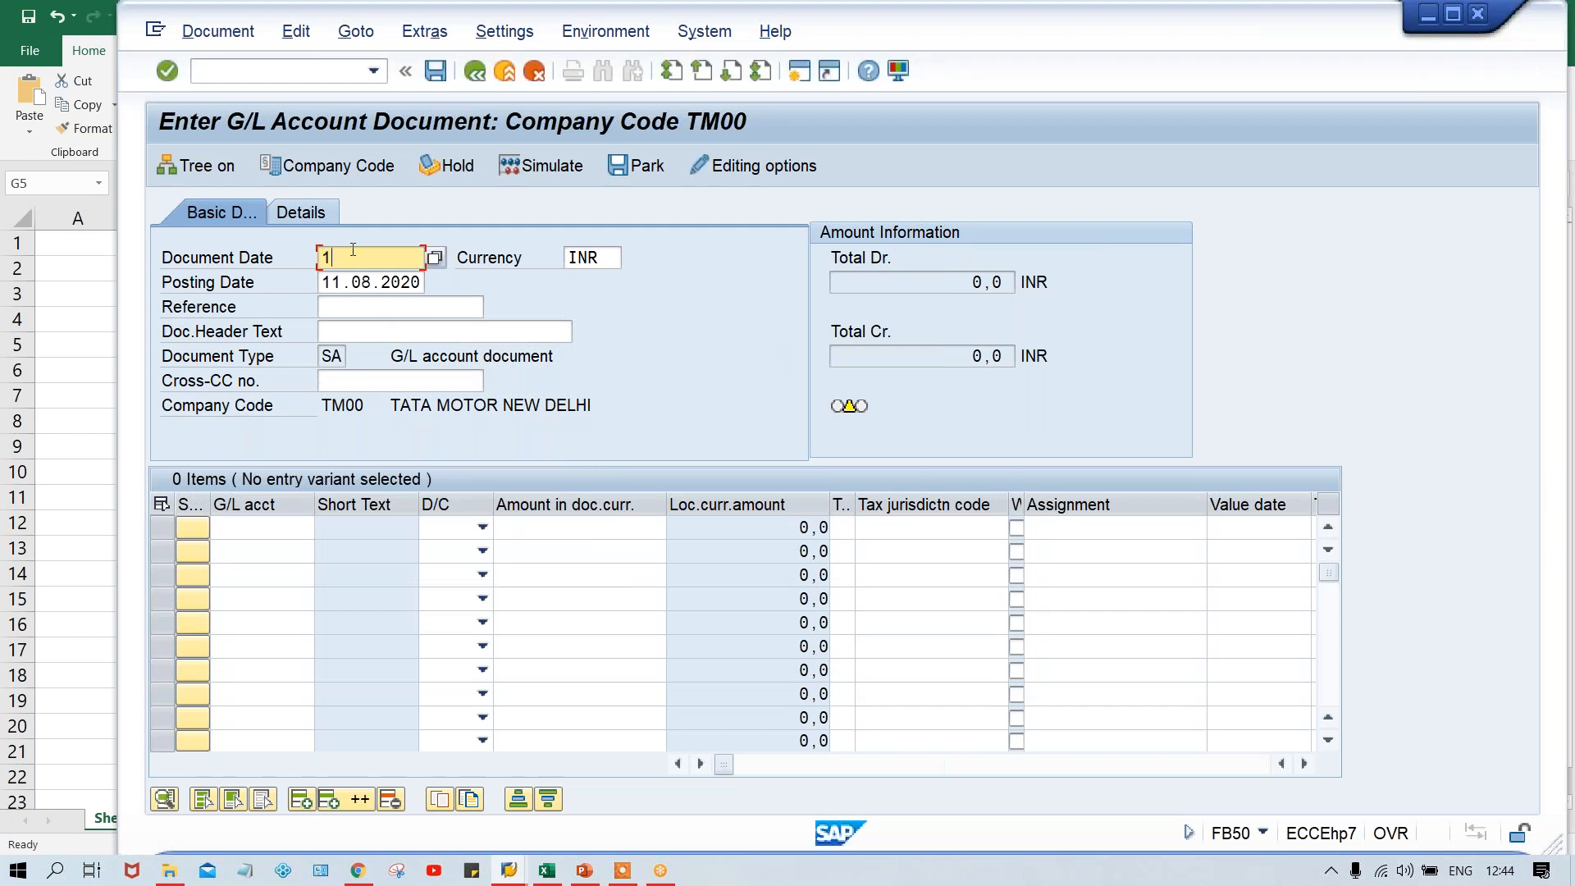
pyautogui.press('Down')
pyautogui.press('Return')
pyautogui.press('Tab')
pyautogui.press('Tab')
pyautogui.press('Tab')
pyautogui.press('Tab')
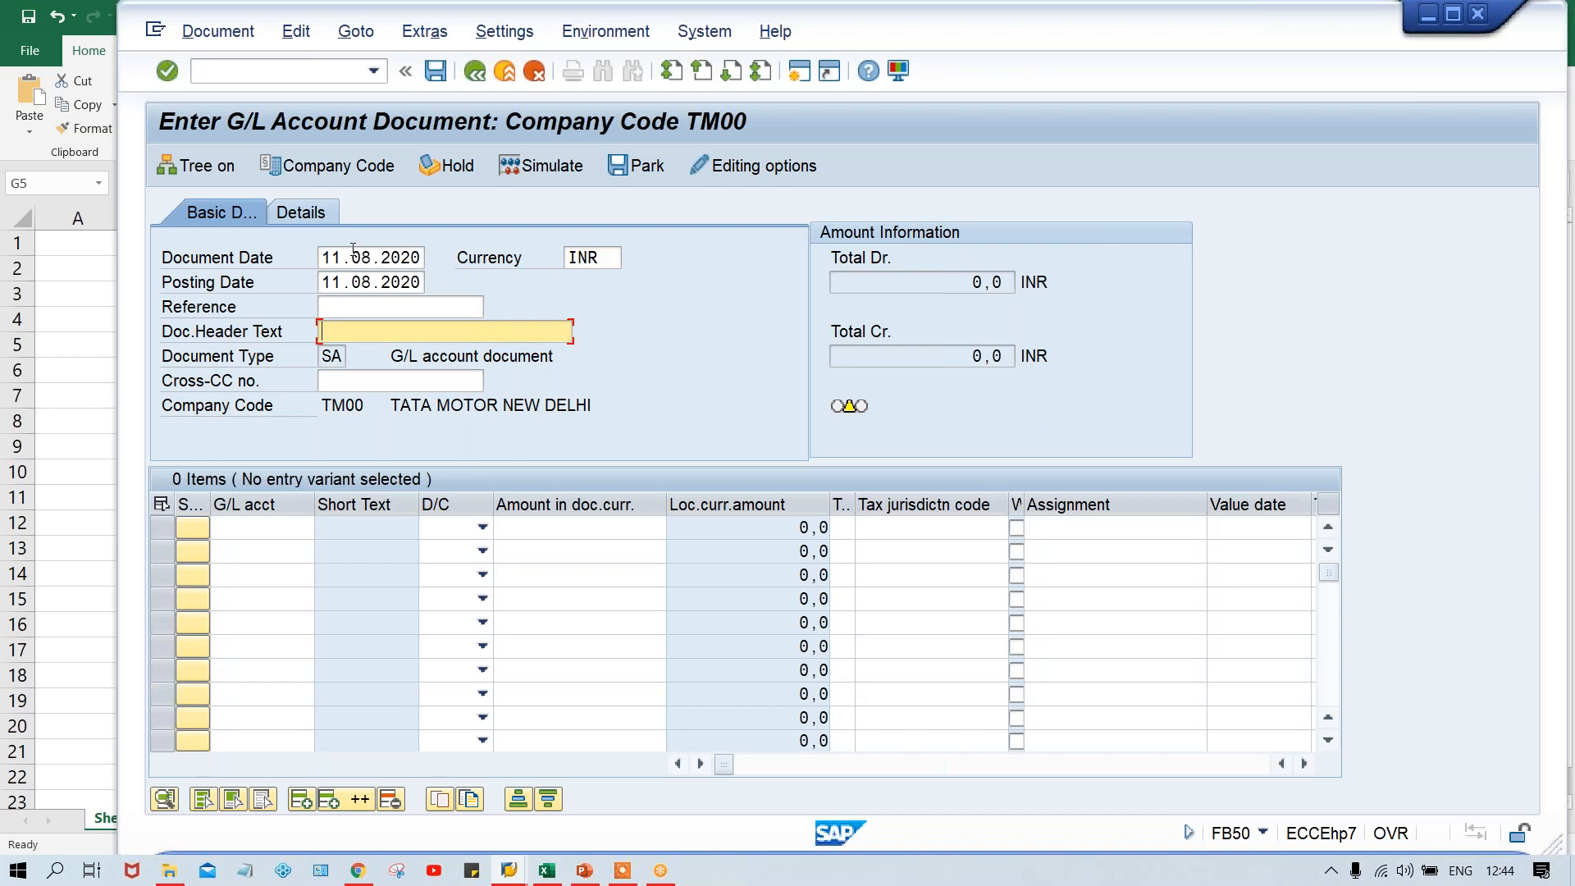
pyautogui.hotkey('shift', 'Tab')
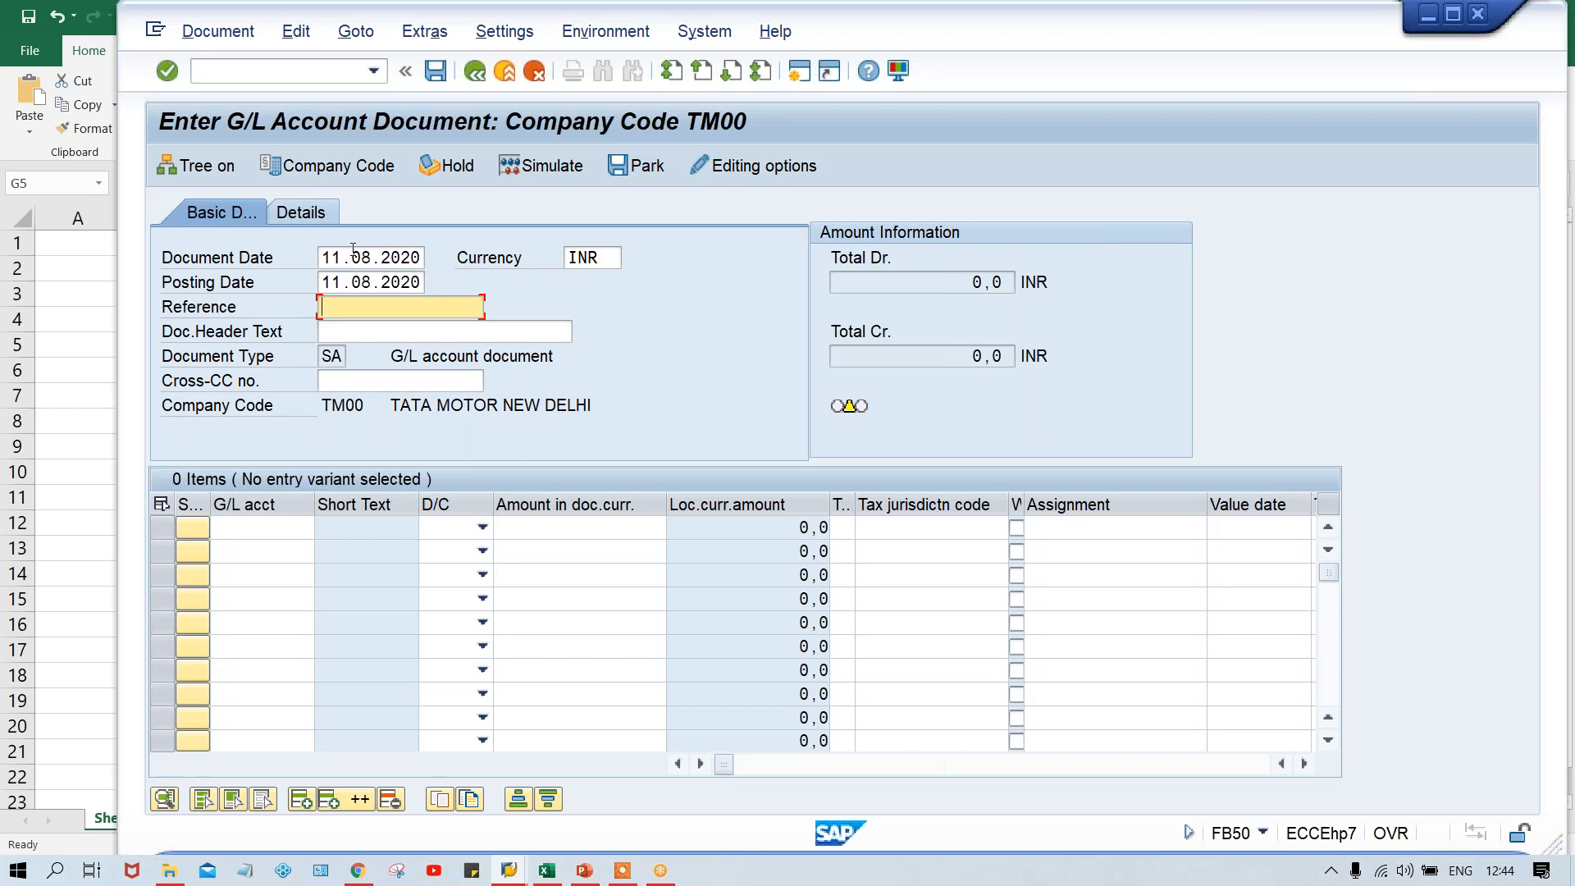
pyautogui.click(1243, 528)
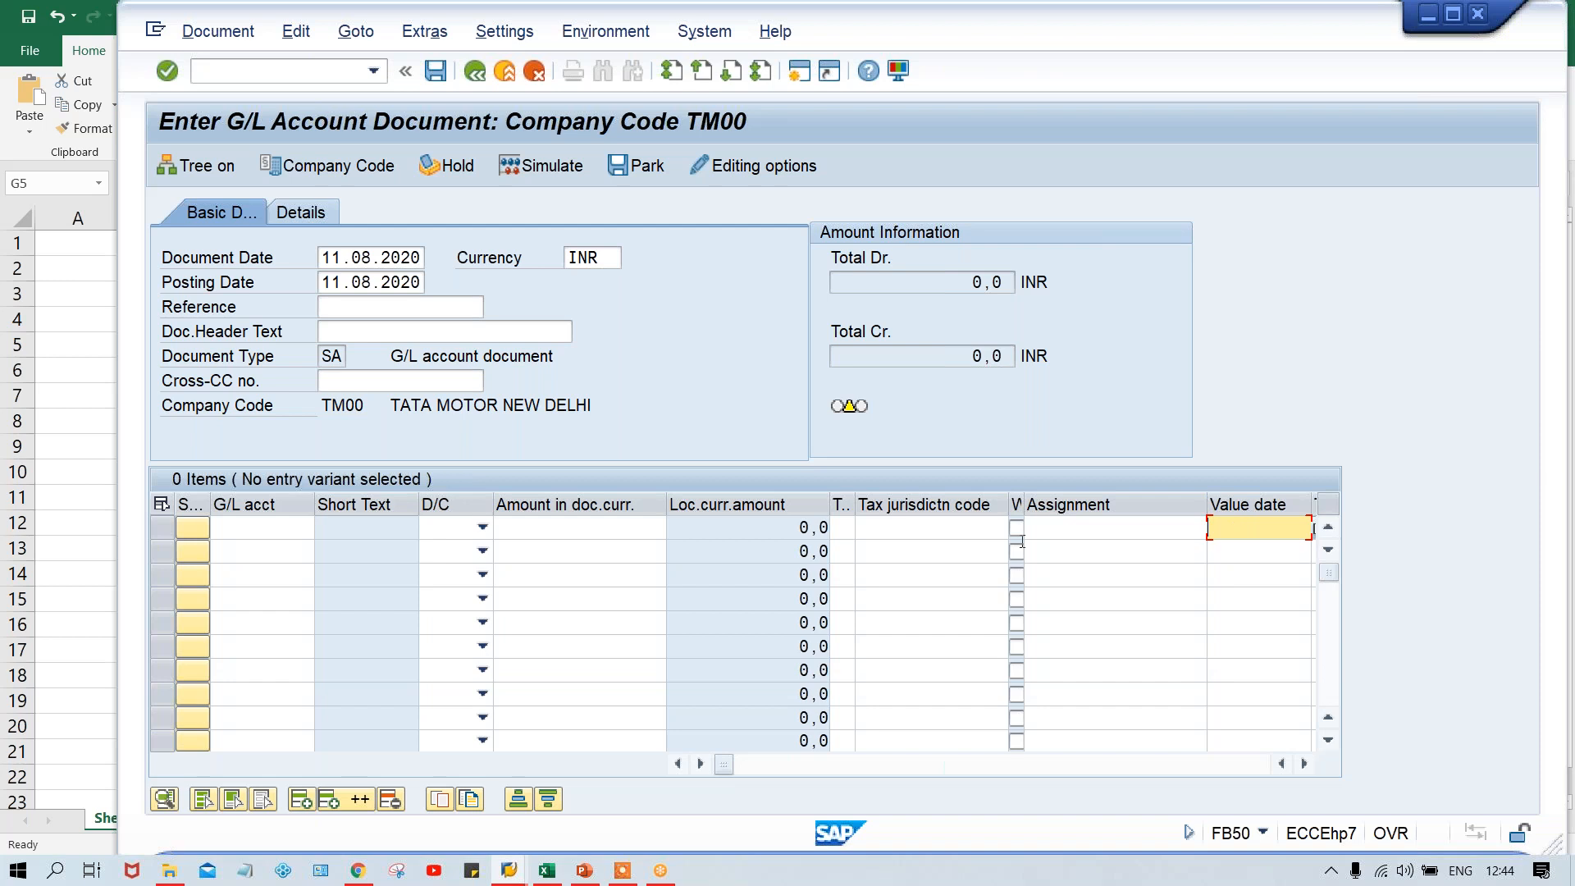
pyautogui.click(386, 307)
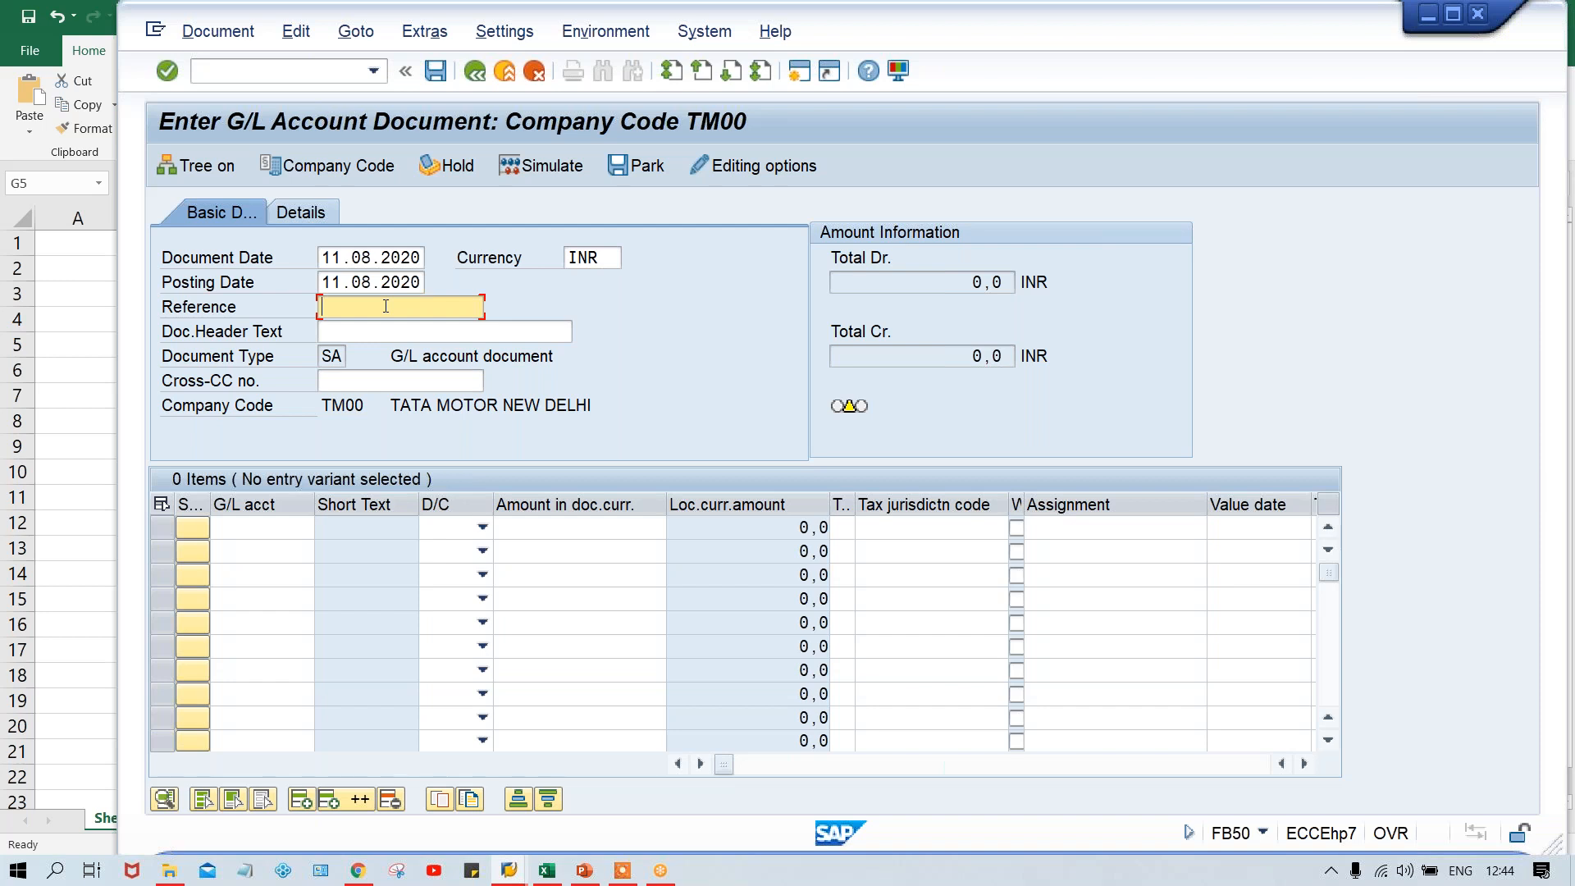
pyautogui.click(246, 532)
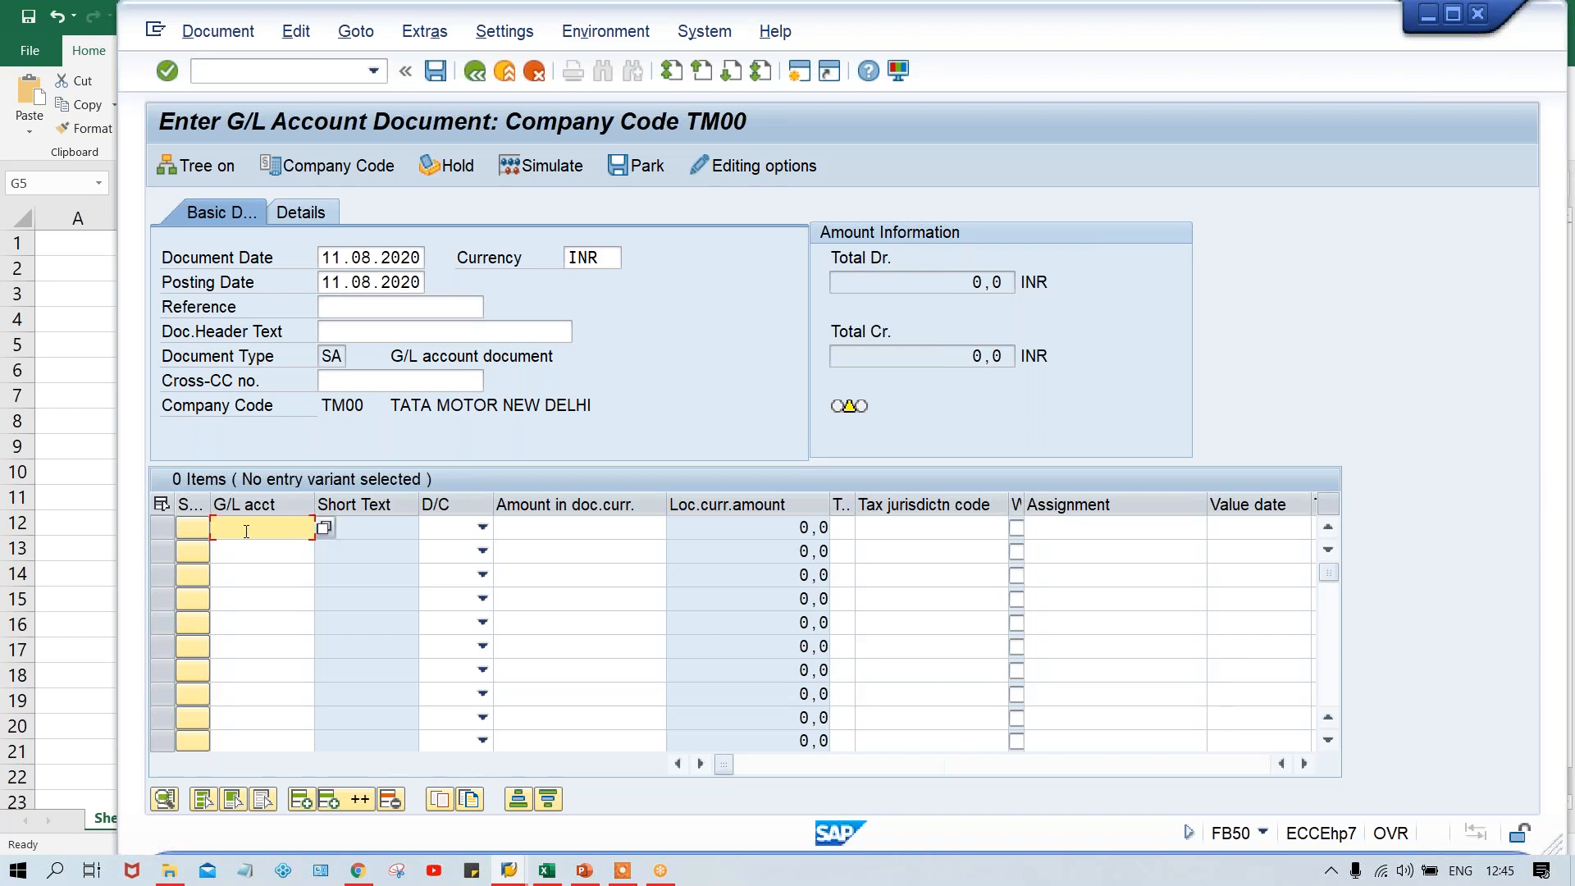
pyautogui.doubleClick(371, 402)
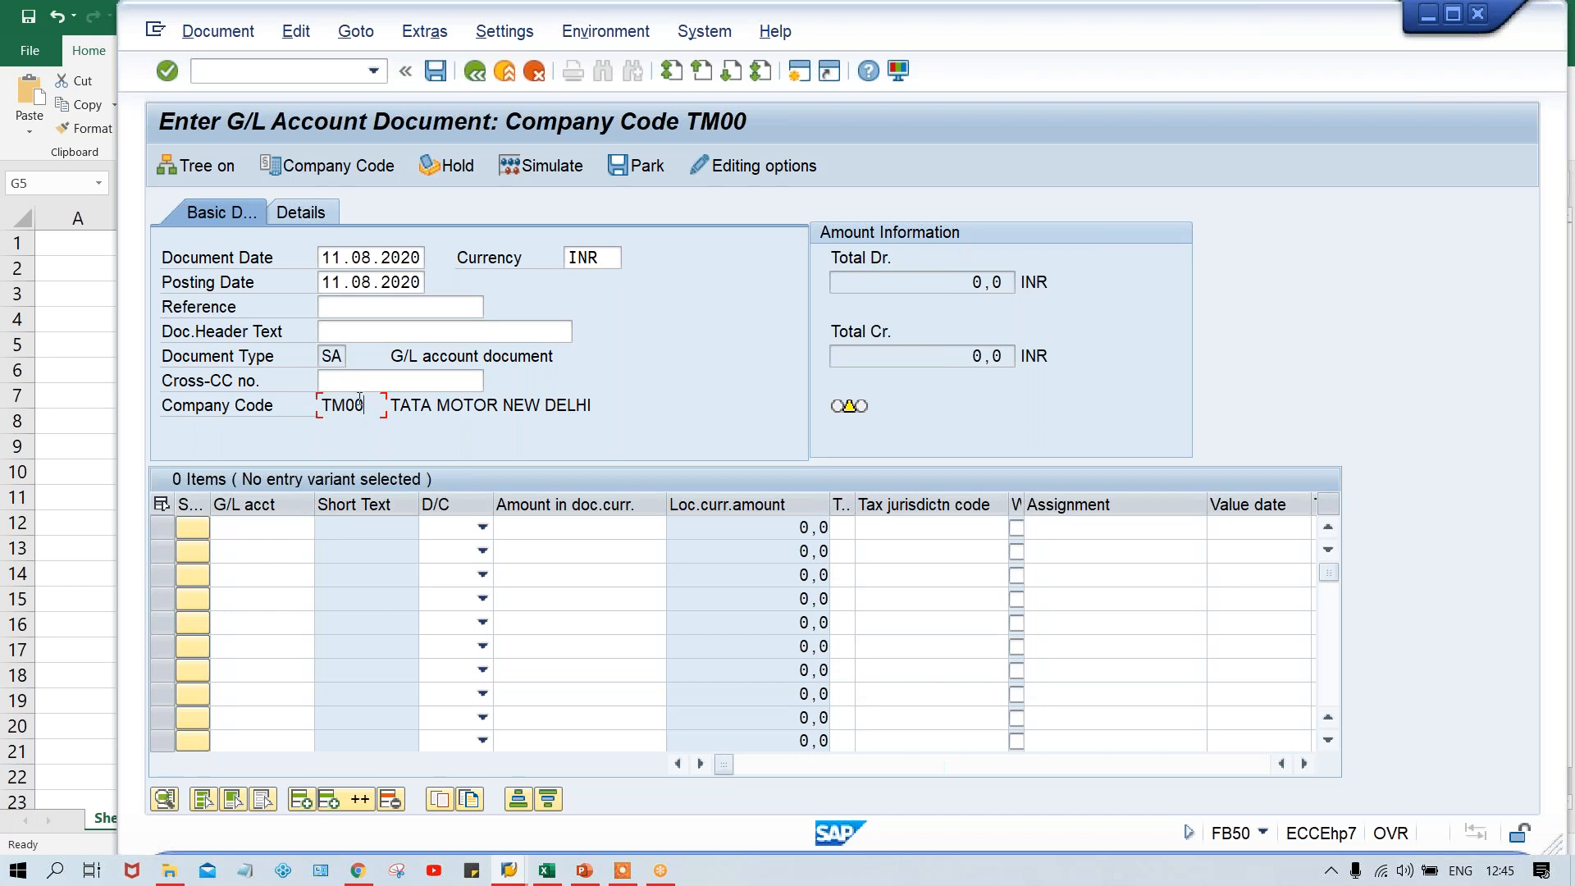
pyautogui.click(336, 356)
# Fill the first line item with G/L account 4000 as a Debit of 600
pyautogui.click(257, 529)
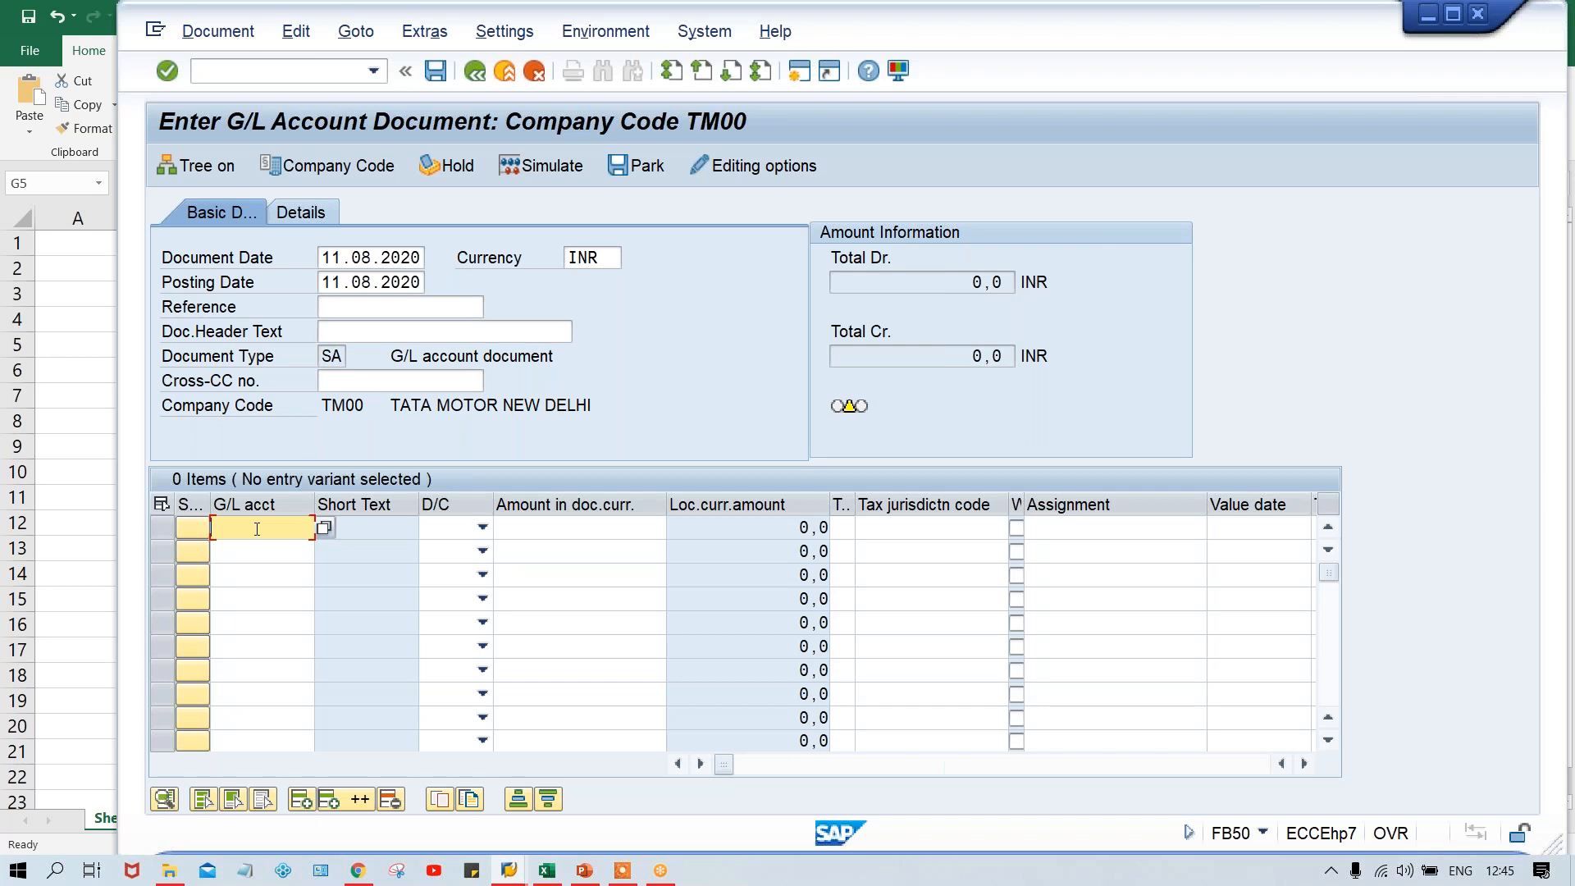
pyautogui.write('4000')
pyautogui.press('Tab')
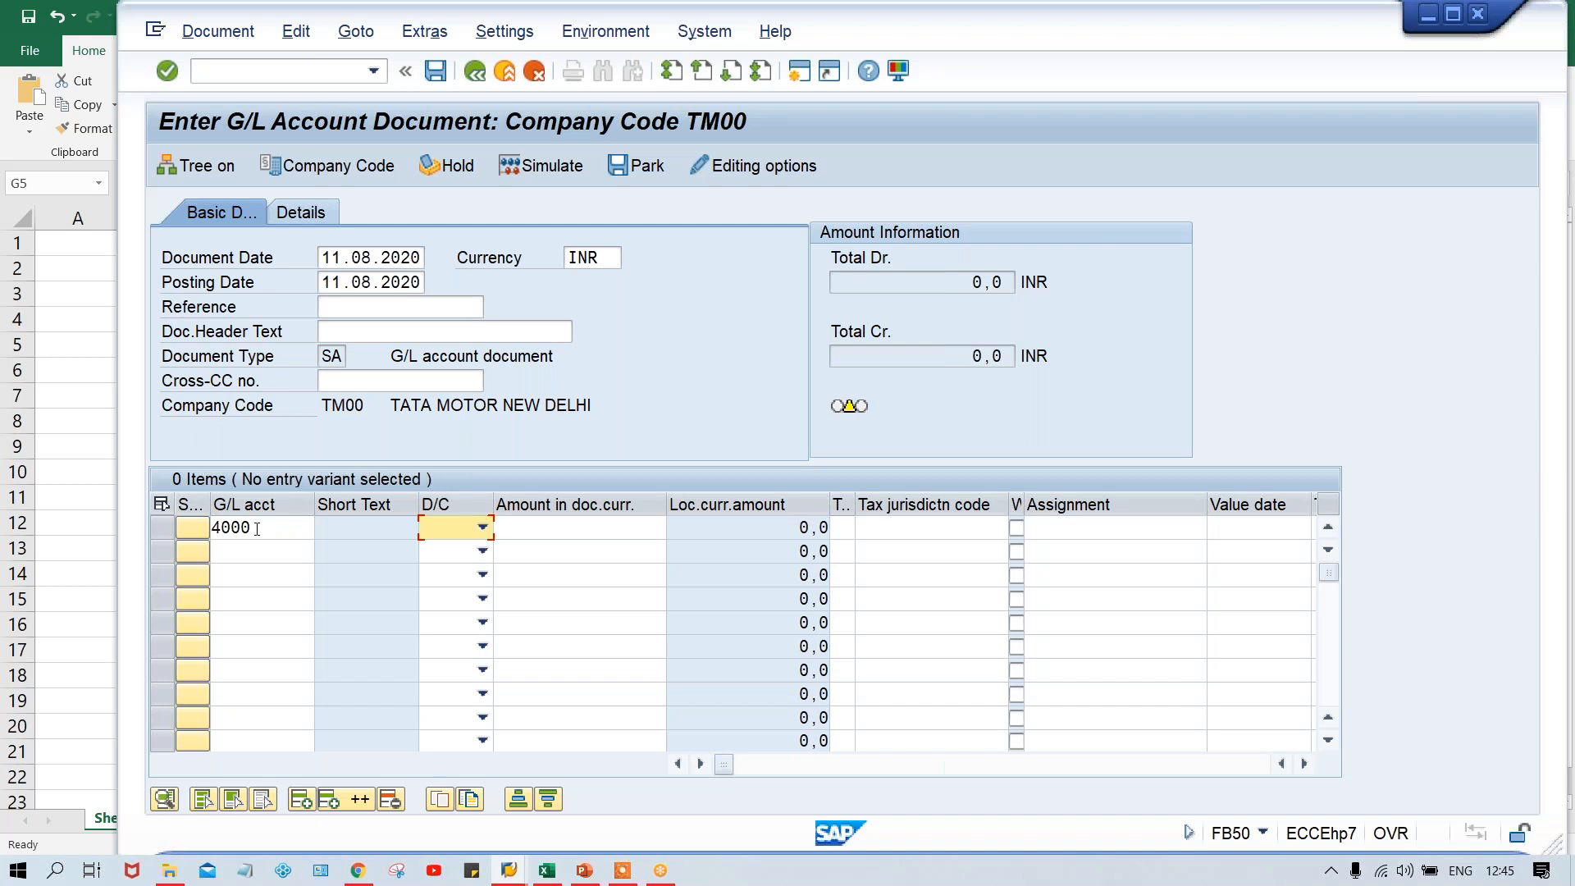
pyautogui.click(484, 528)
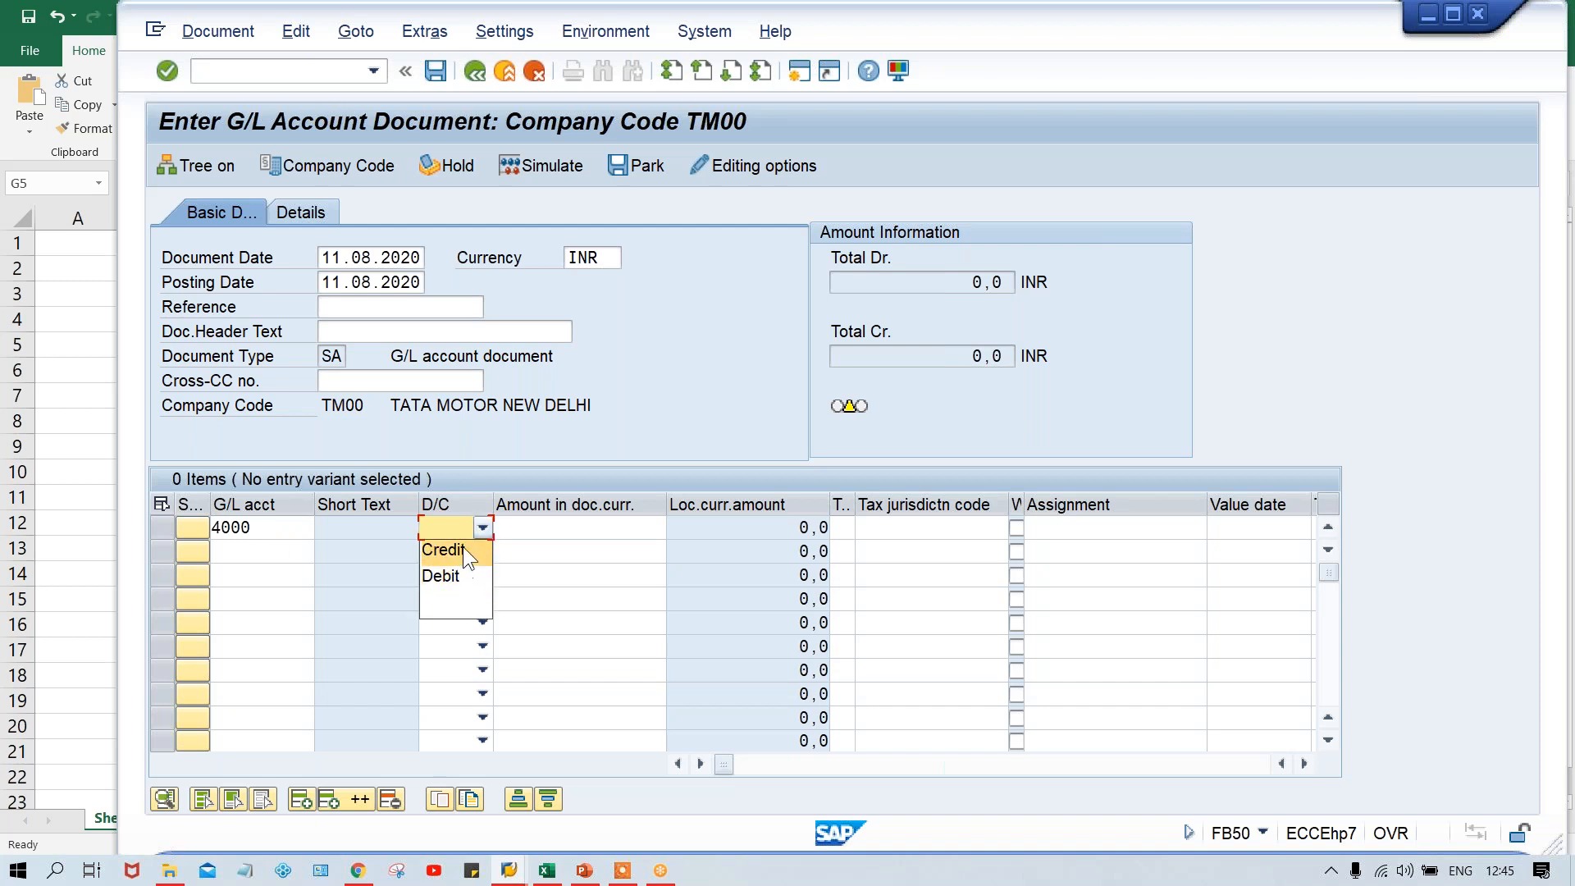
pyautogui.click(460, 578)
pyautogui.click(616, 530)
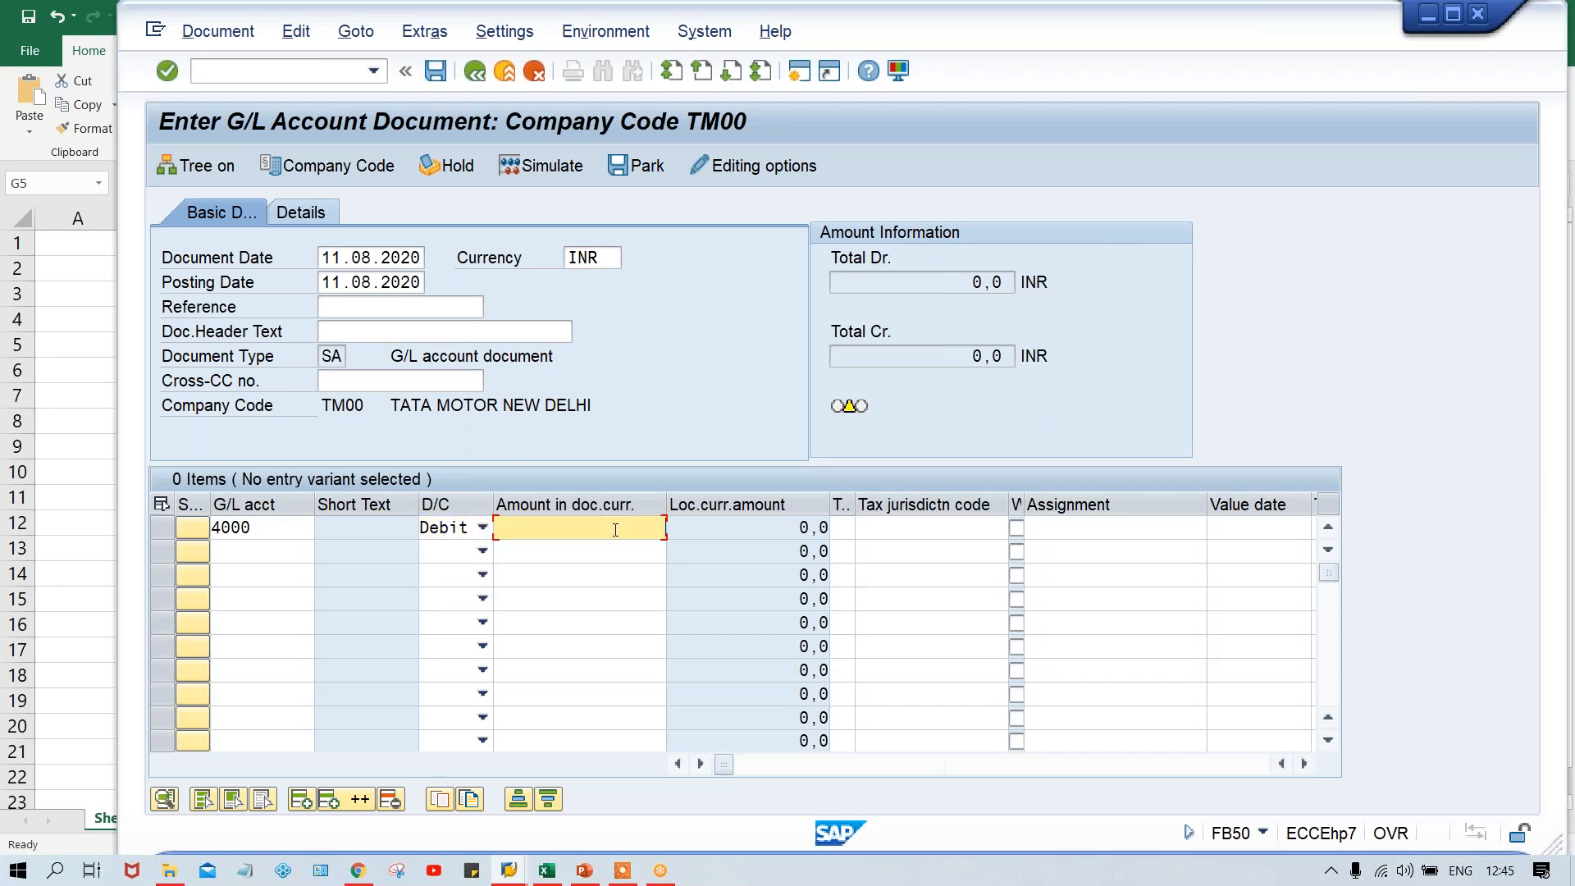
pyautogui.write('600')
# Fill the second line item with G/L account 1000 as a Credit of 600 and confirm the entries
pyautogui.click(287, 545)
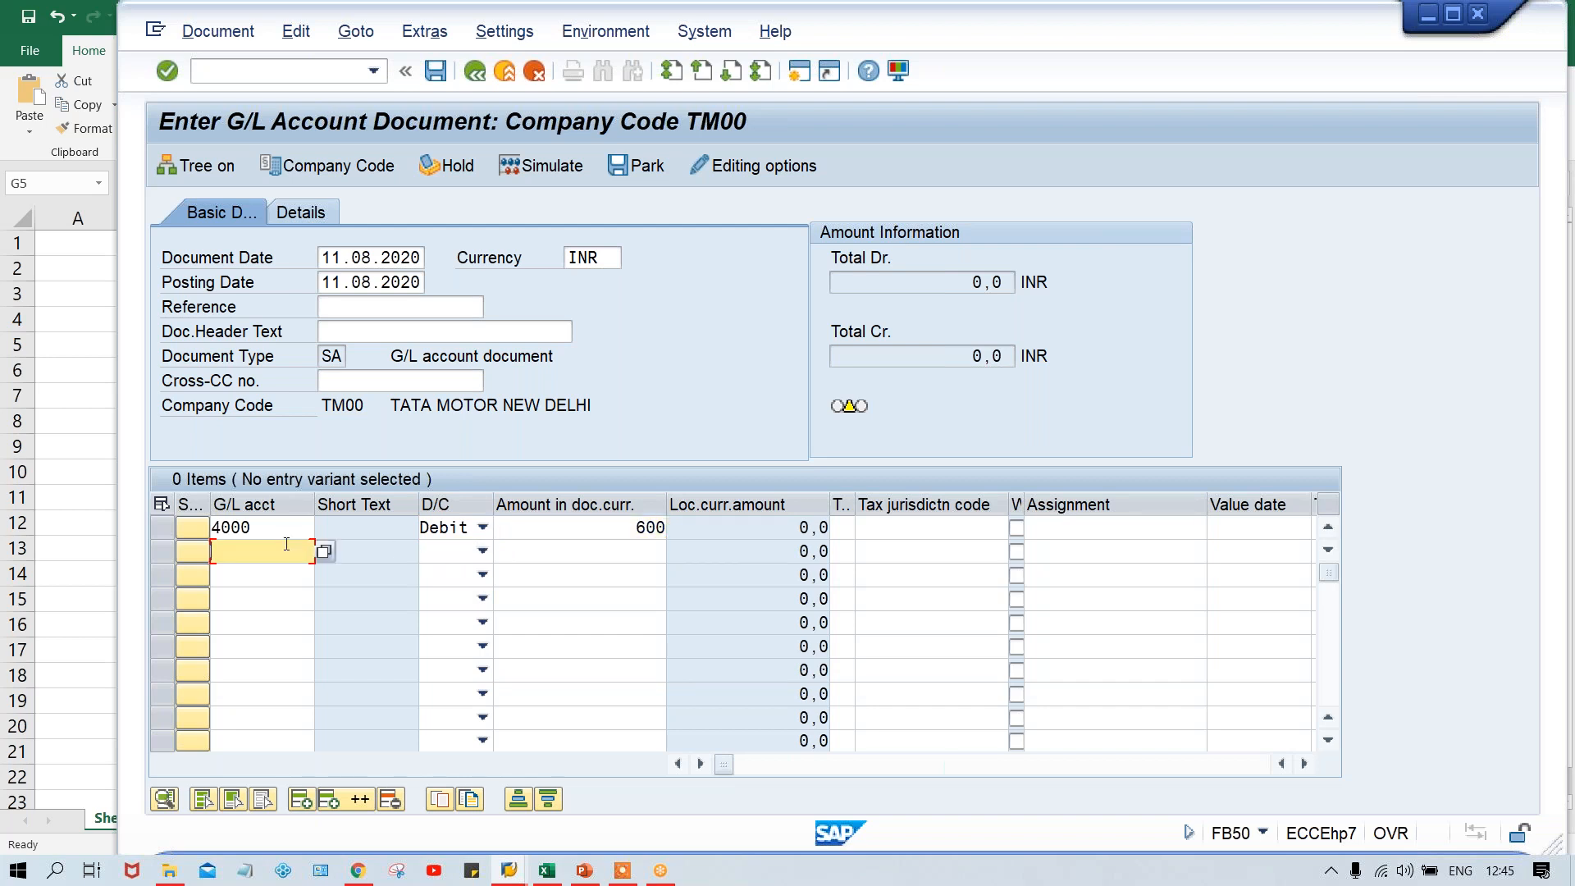
pyautogui.write('1000')
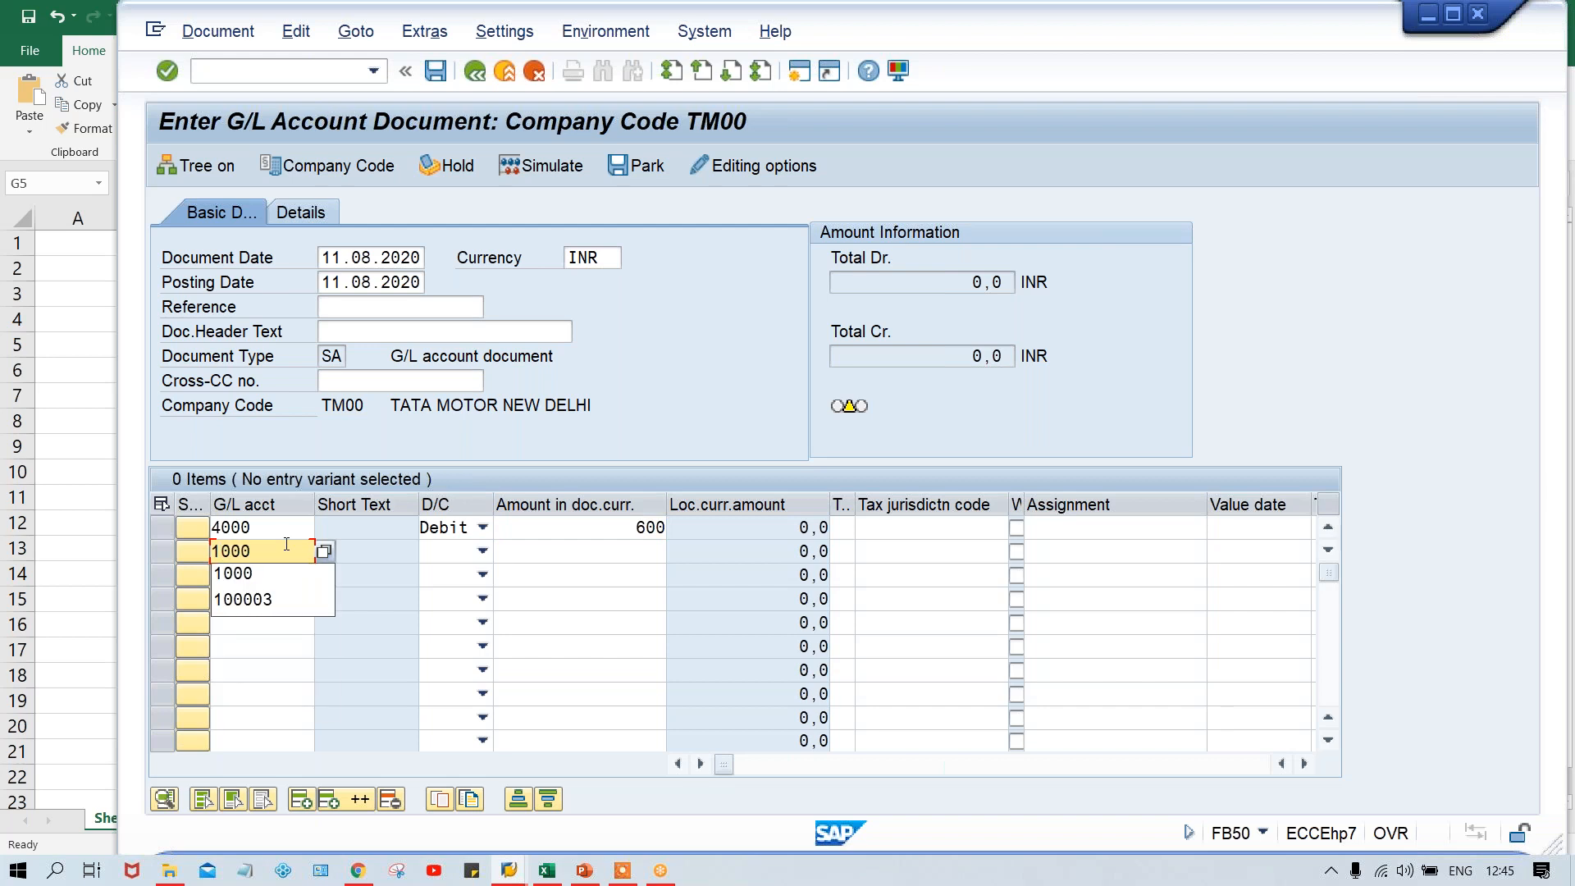
pyautogui.press('Tab')
pyautogui.press('c')
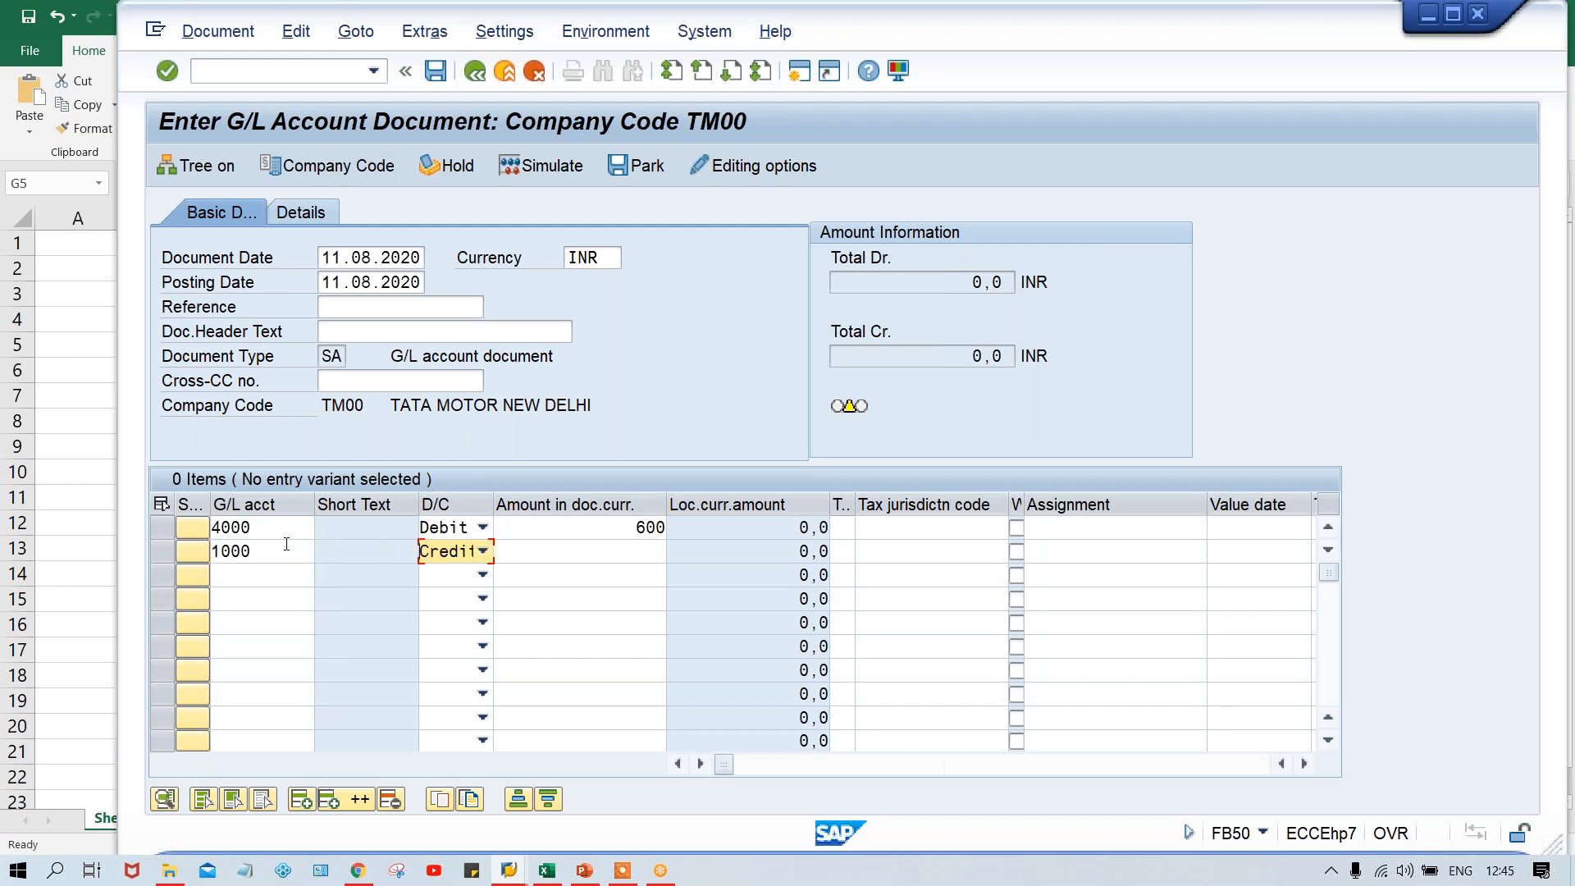
pyautogui.click(468, 558)
pyautogui.click(468, 559)
pyautogui.click(637, 550)
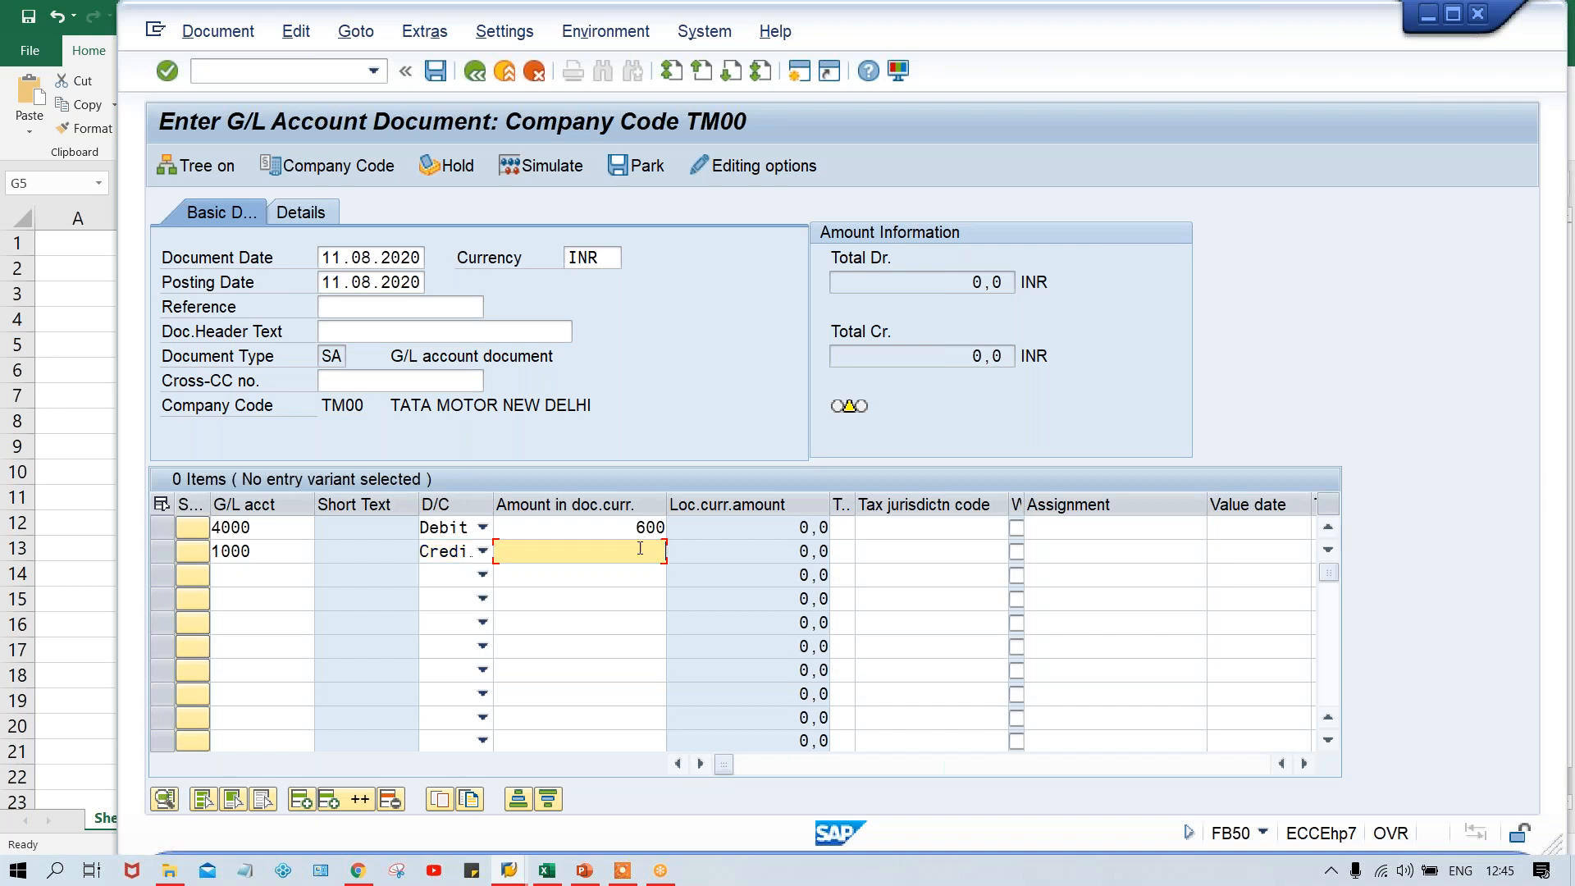
pyautogui.write('600')
pyautogui.press('Return')
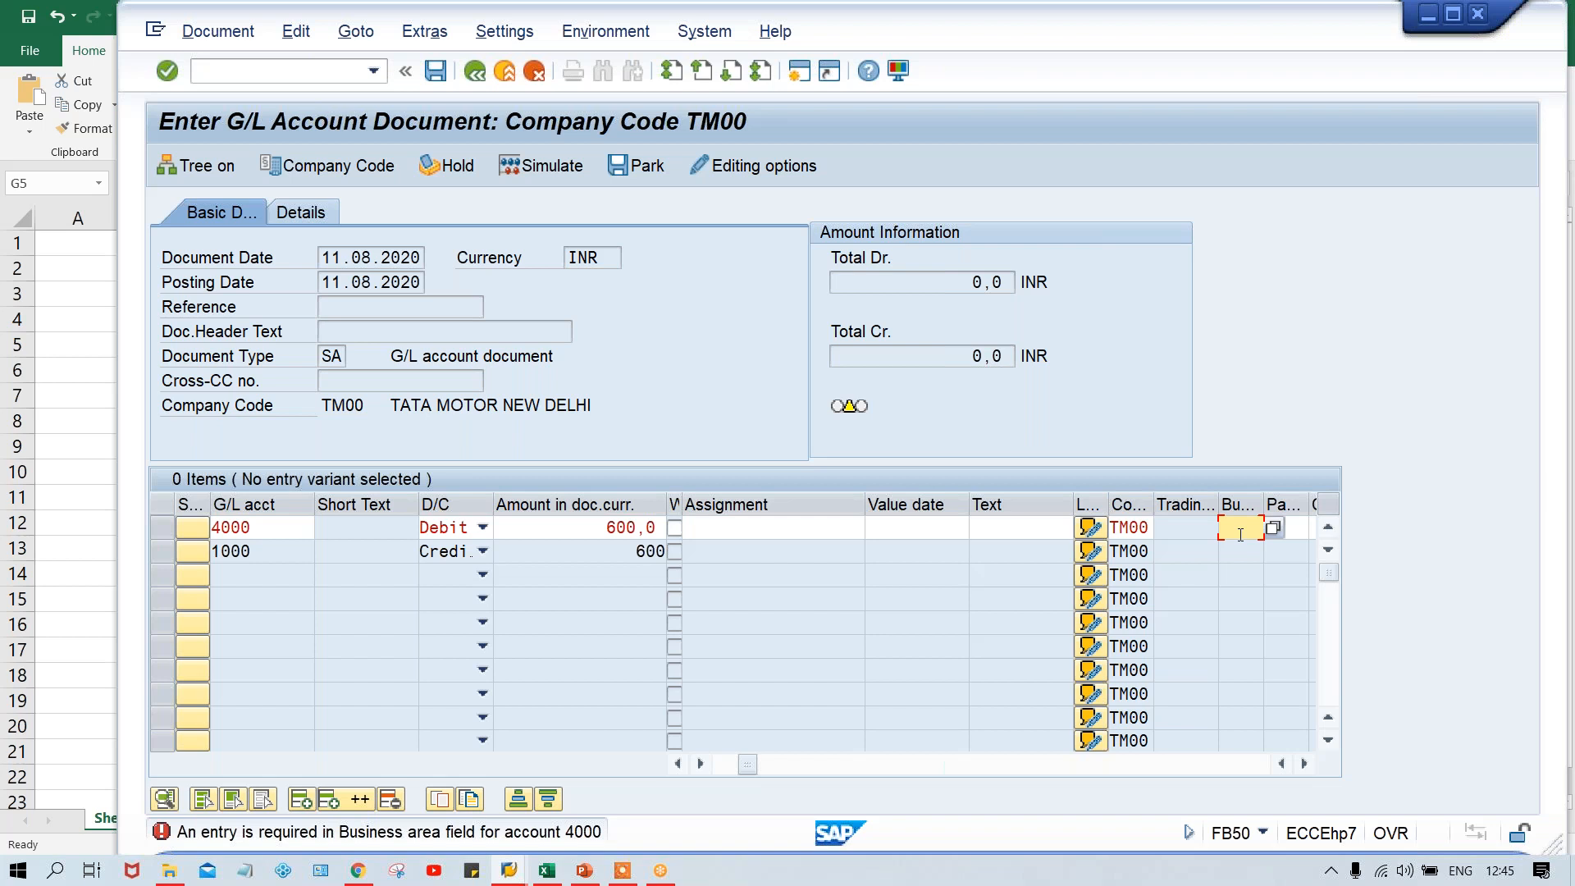
# Enter business area TMAN for both the G/L account 4000 and the G/L account 1000 line items
pyautogui.write('TM')
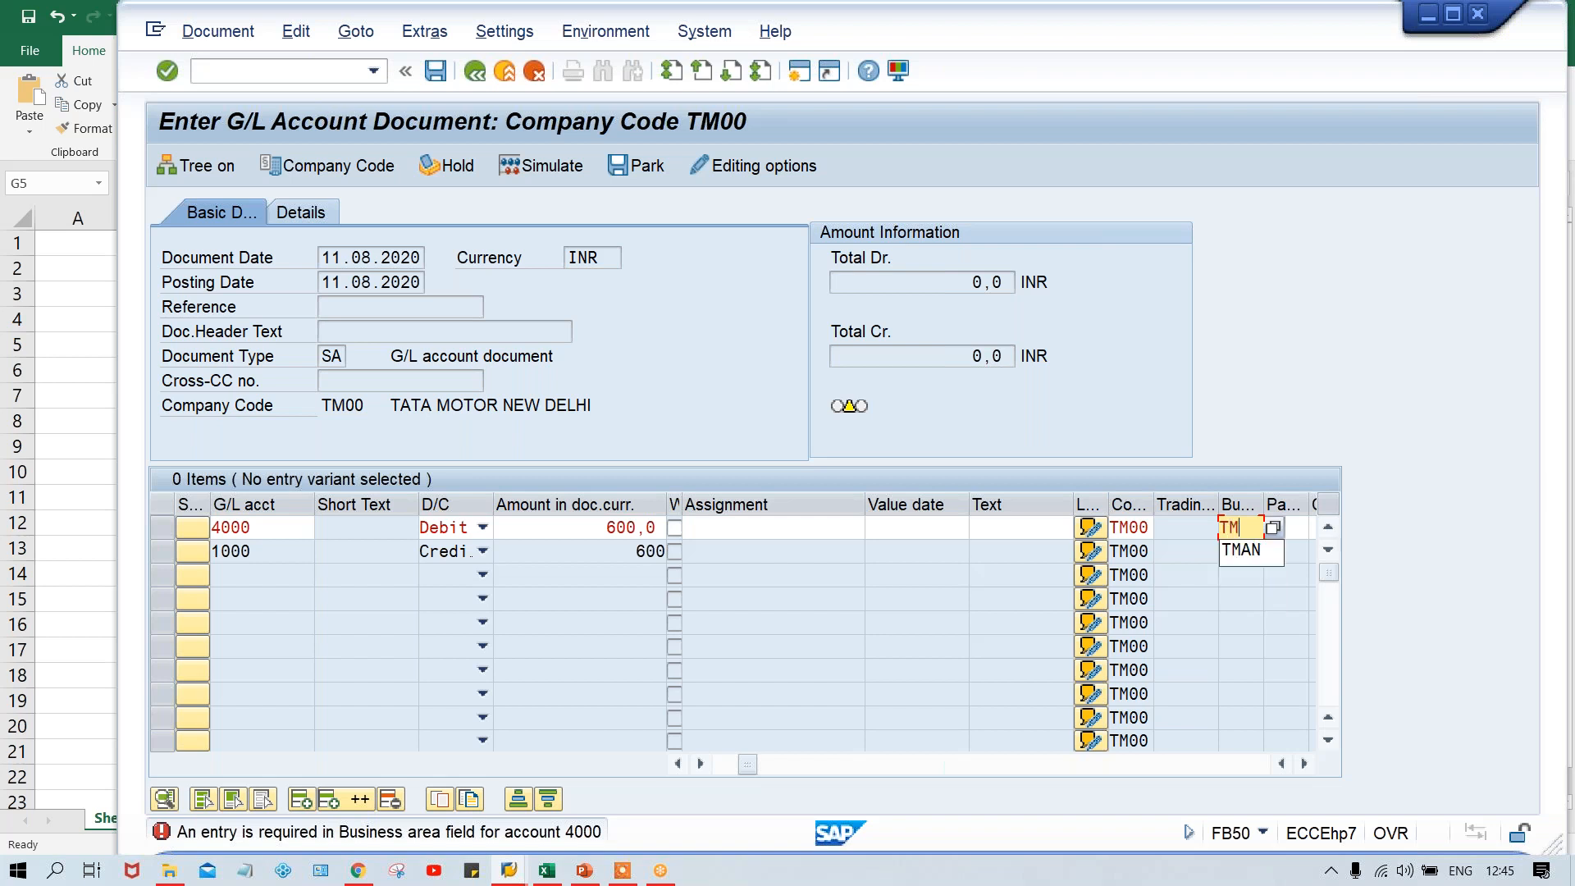
pyautogui.press('Down')
pyautogui.press('Return')
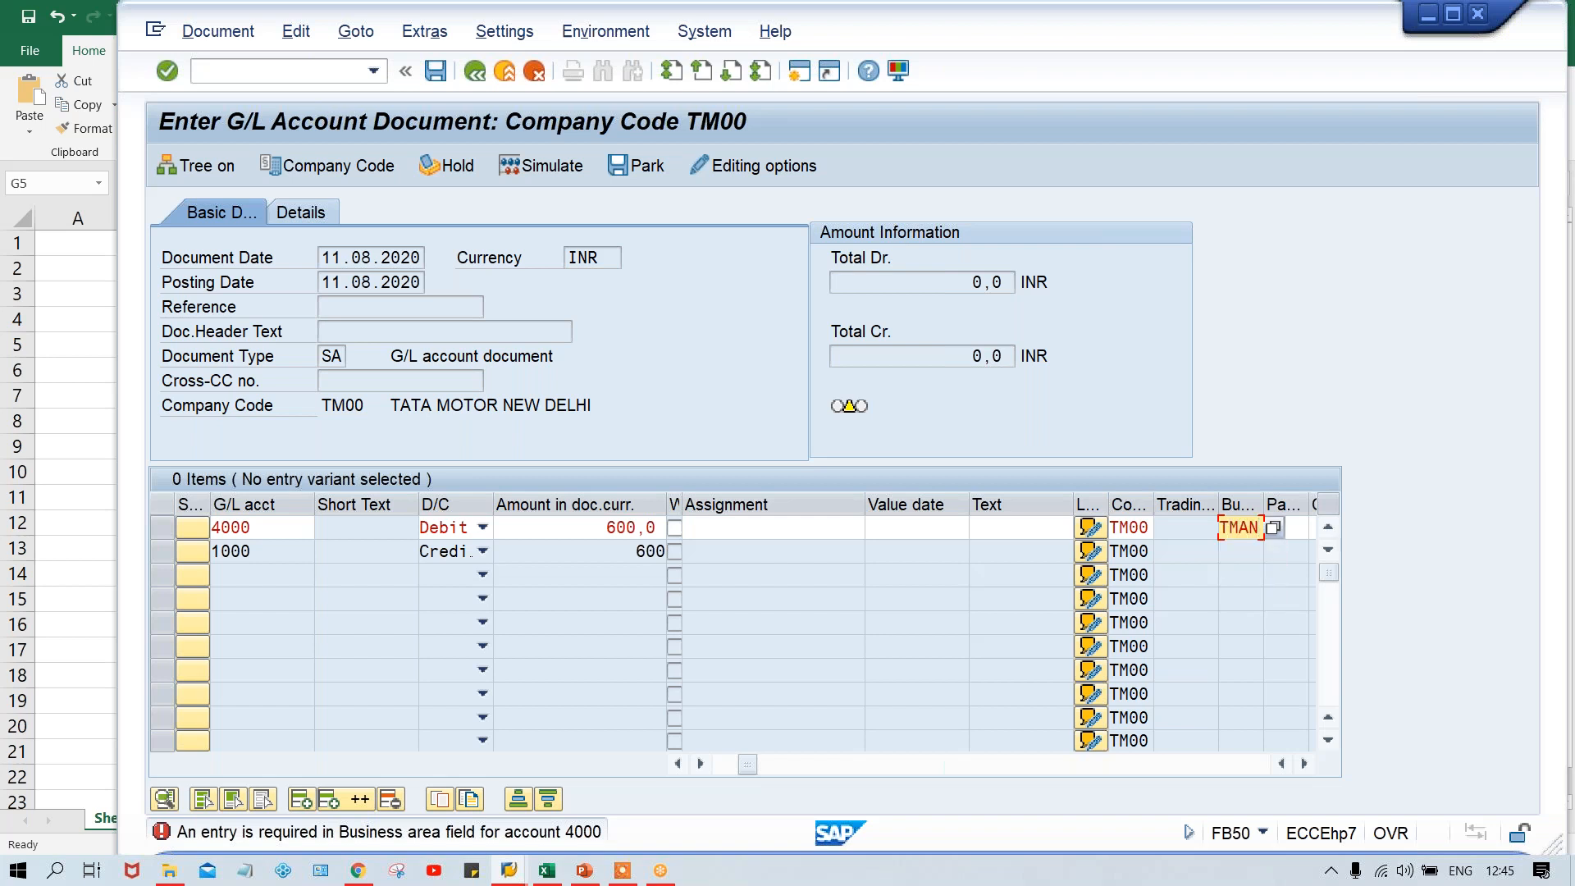
pyautogui.press('Return')
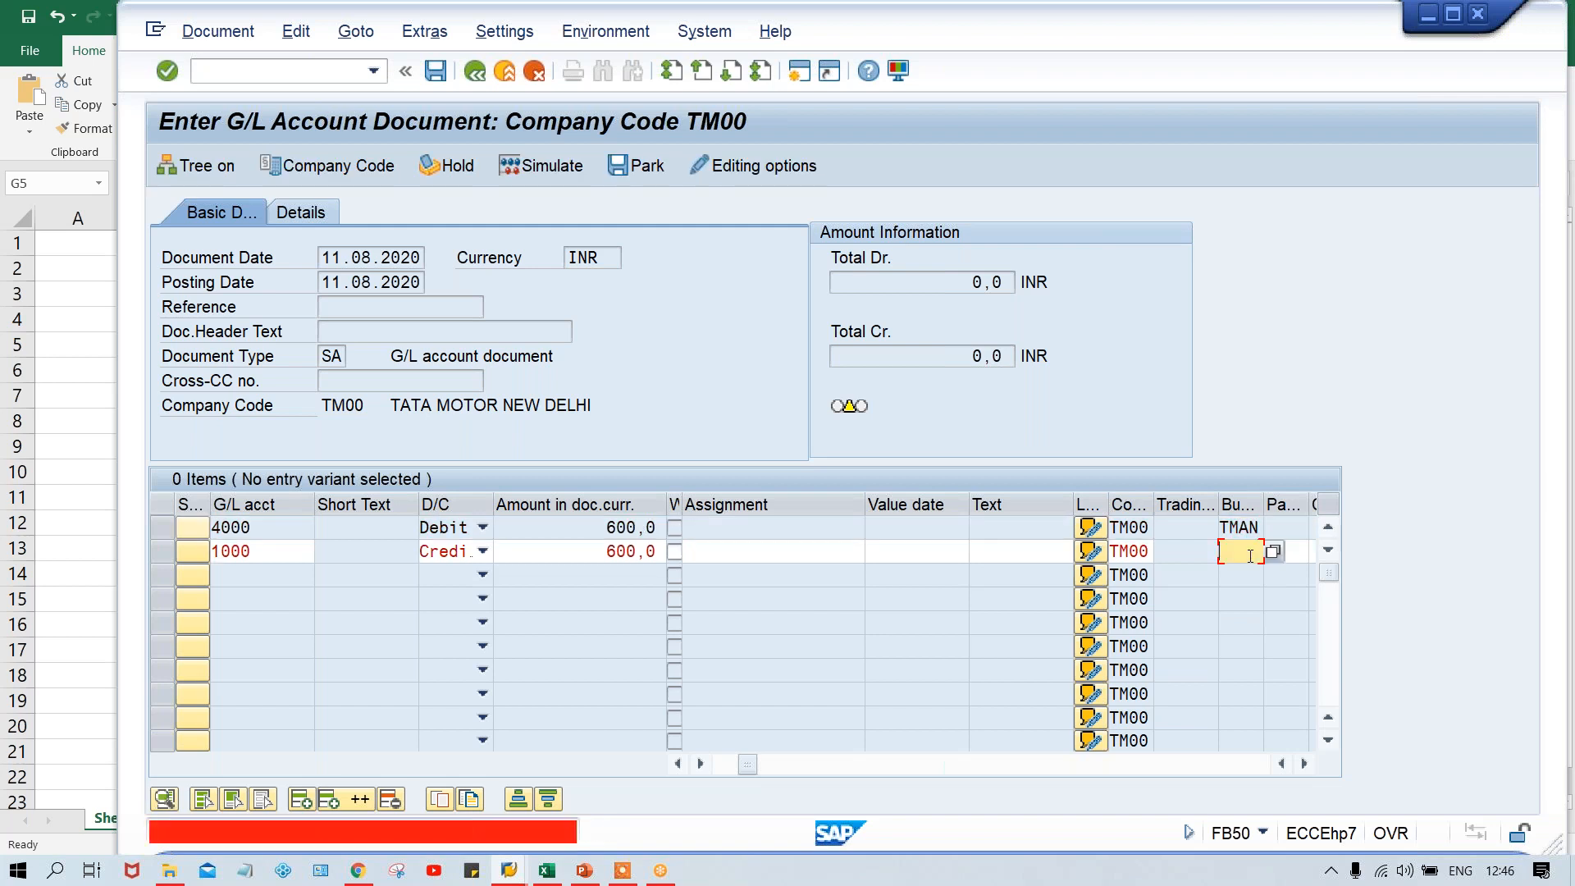
pyautogui.write('T')
pyautogui.press('Down')
pyautogui.press('Return')
pyautogui.press('Return')
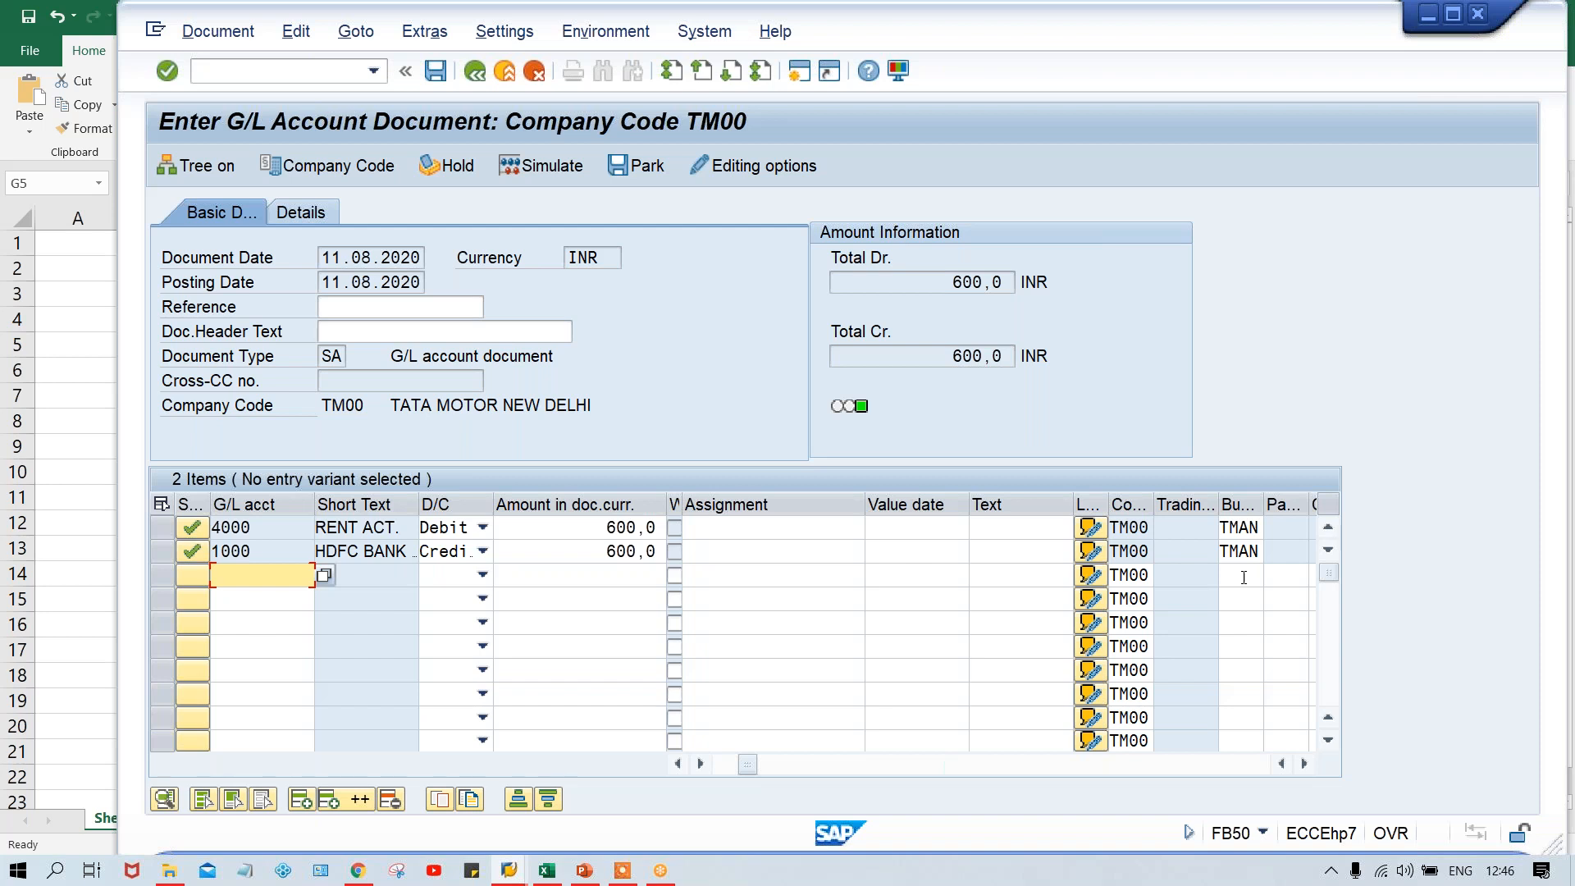
# Simulate the G/L account document and keep its document overview in front
pyautogui.click(546, 166)
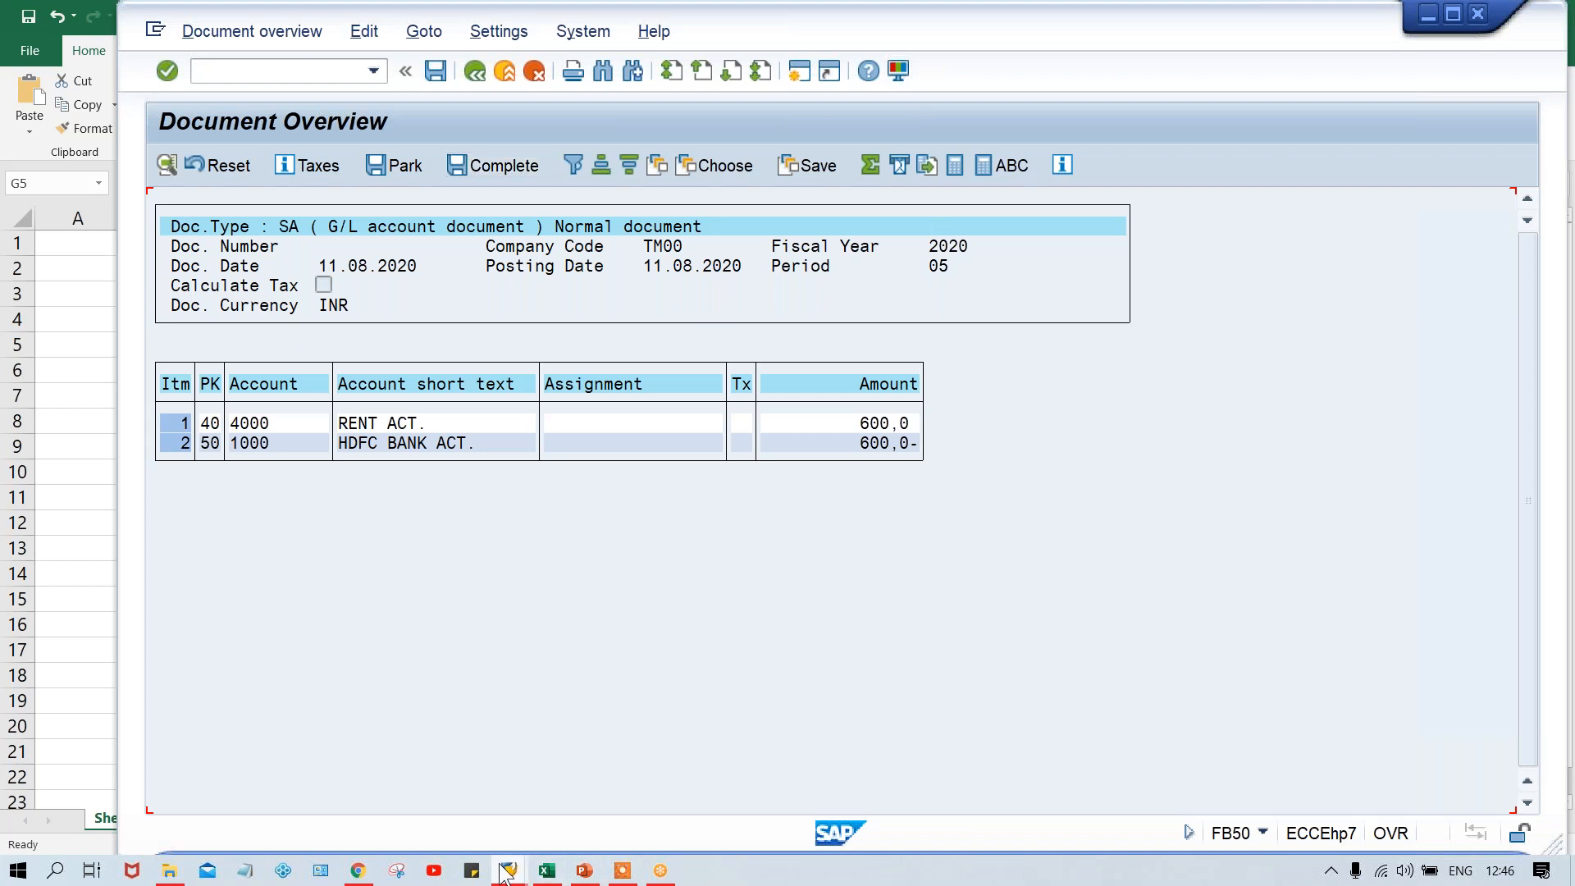
pyautogui.moveTo(507, 871)
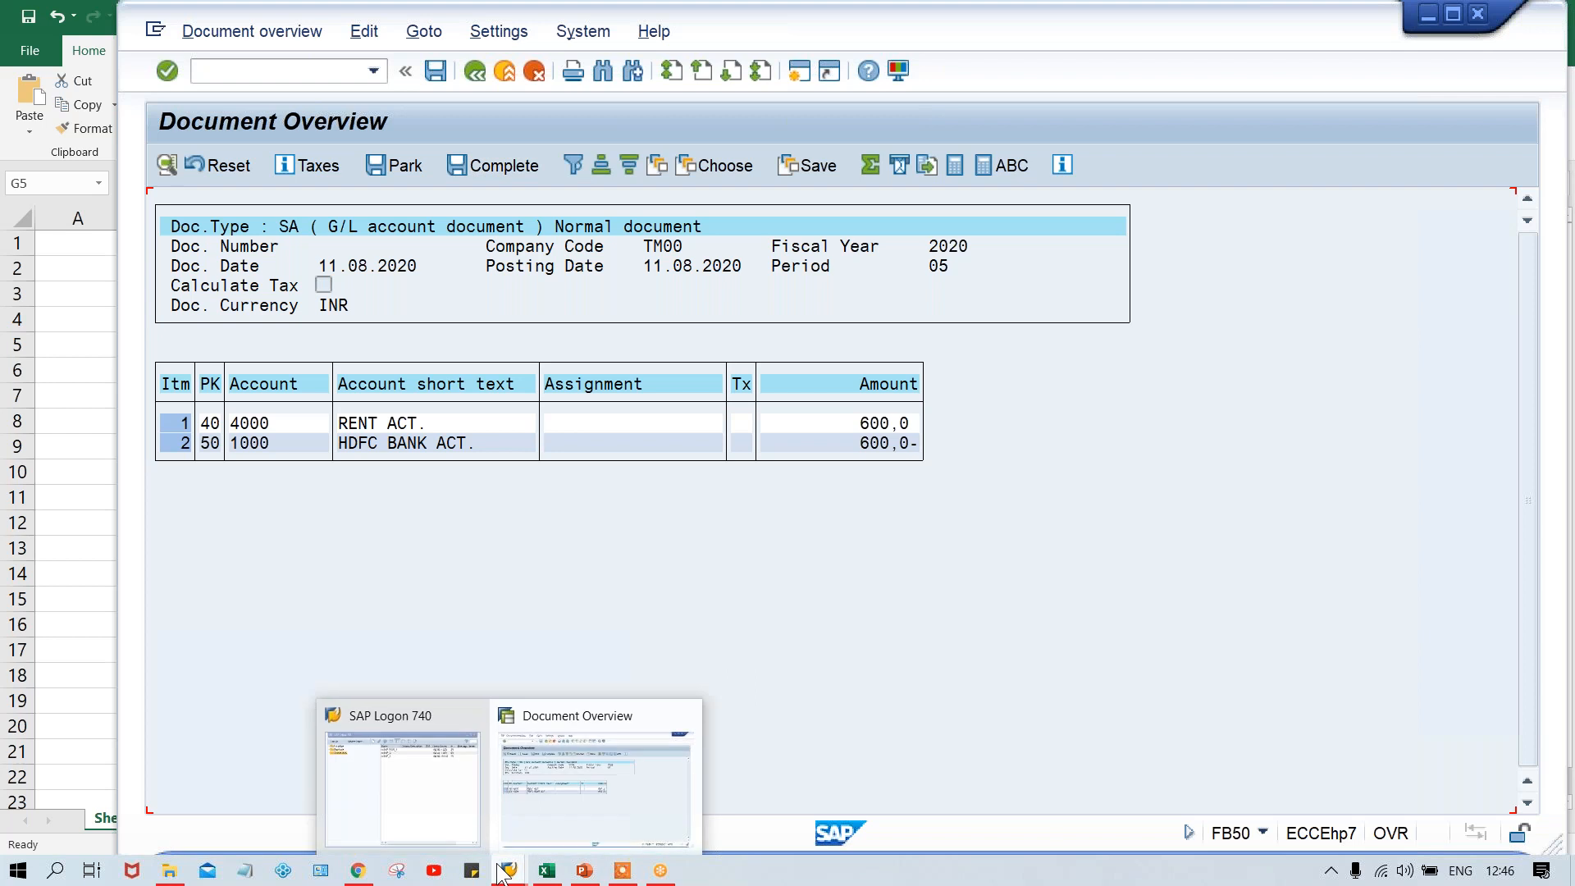
pyautogui.click(558, 820)
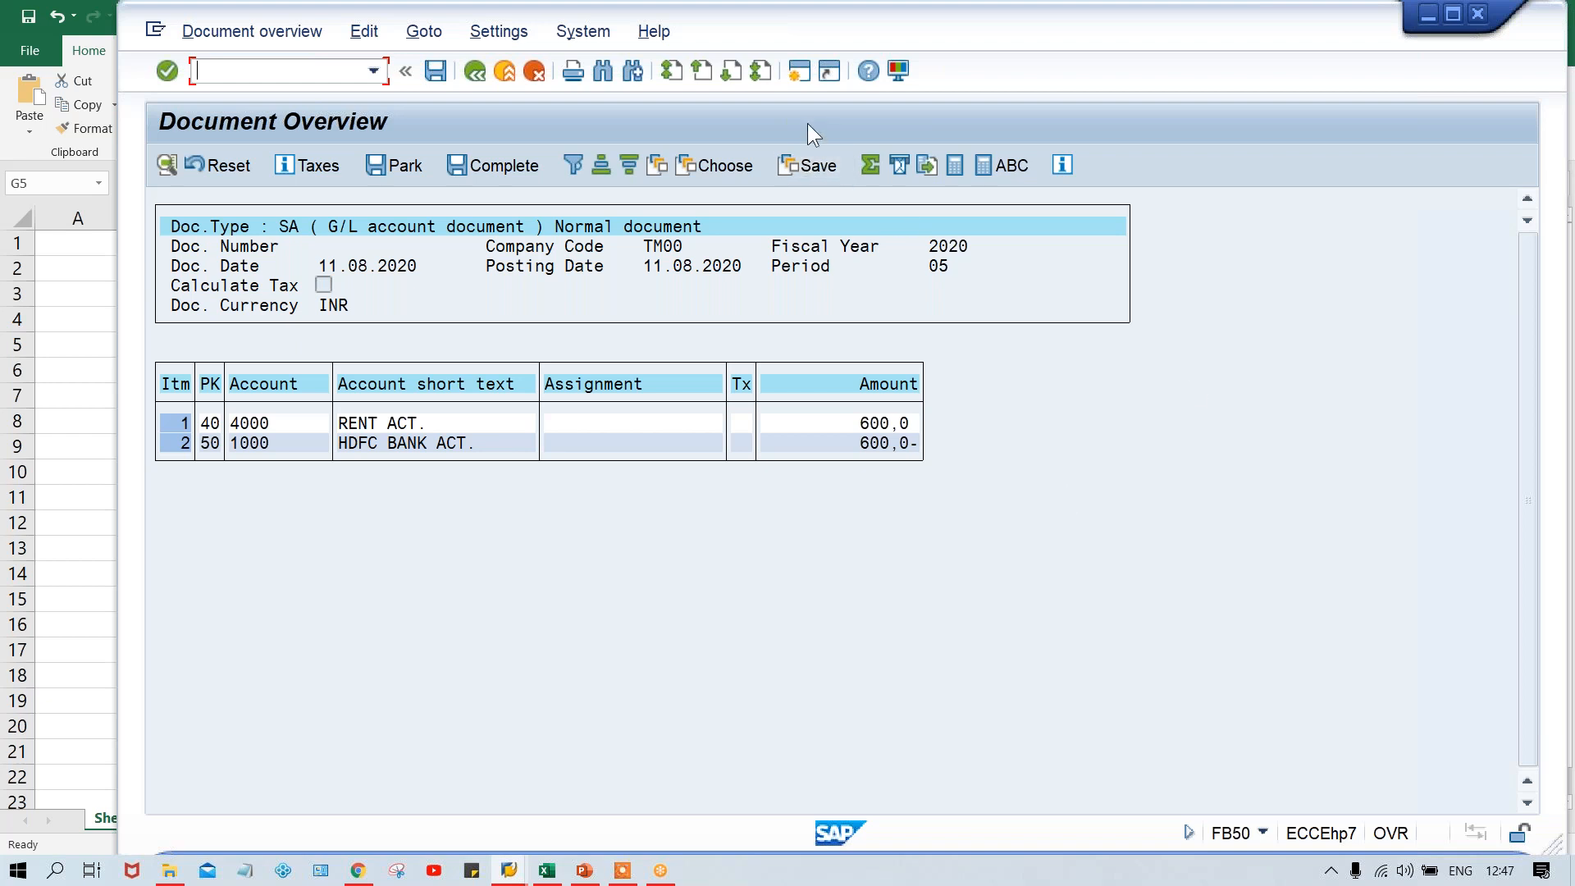
# Open a second SAP session and move its window over the document overview
pyautogui.click(797, 72)
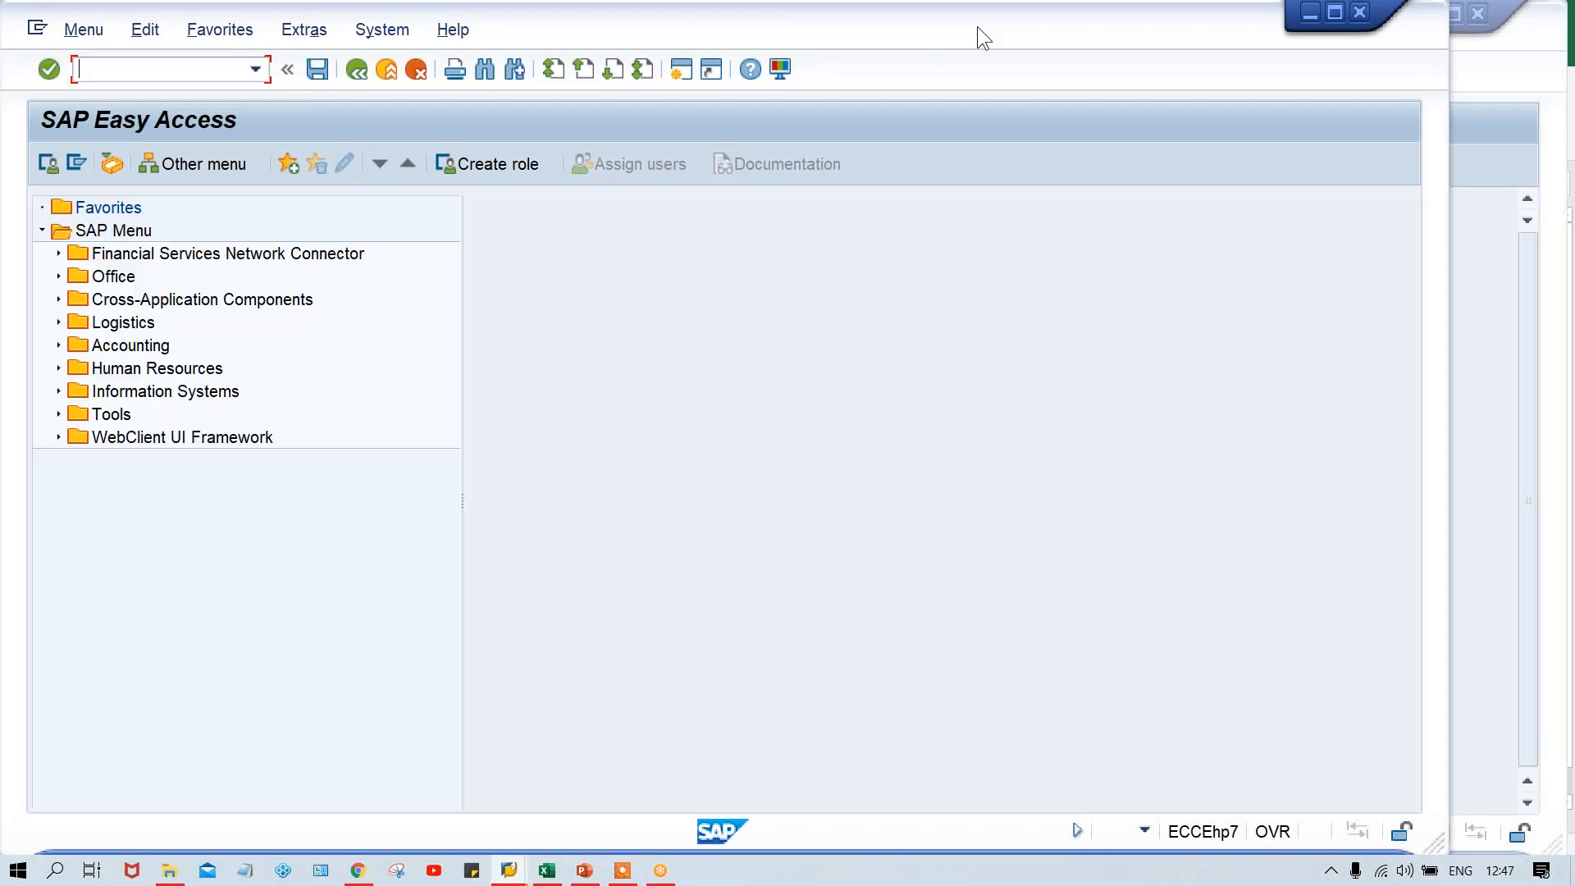
pyautogui.moveTo(977, 26); pyautogui.dragTo(1105, 34)
pyautogui.click(259, 74)
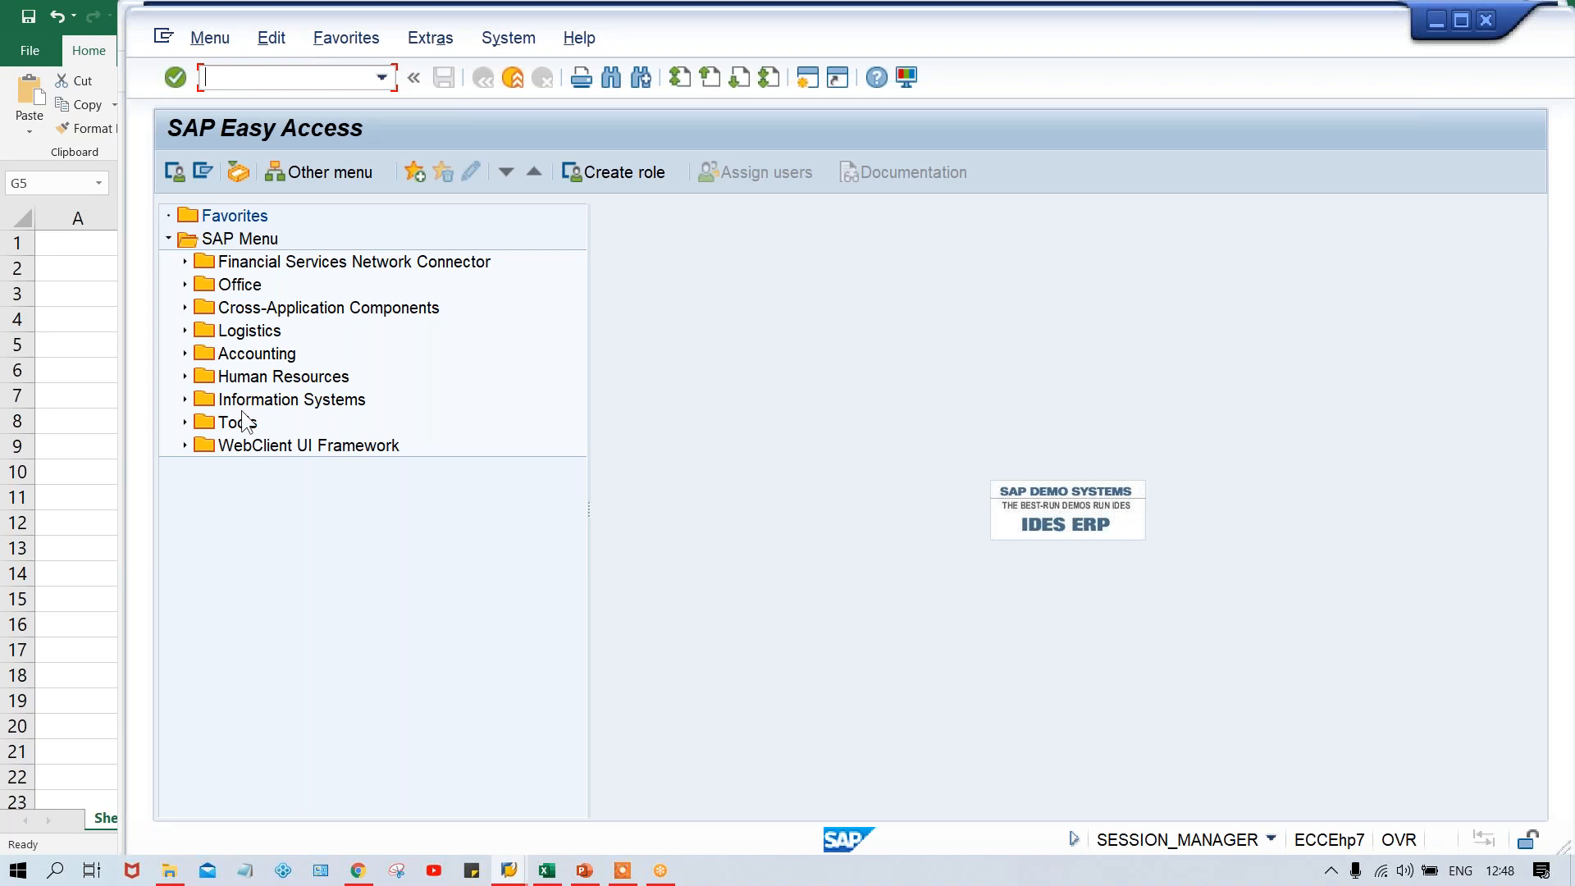
# Switch to Excel, enter 1000 in H8 and 1999 in I8 of Sheet2, and select both cells
pyautogui.click(548, 875)
pyautogui.click(811, 421)
pyautogui.write('1000')
pyautogui.write('1999')
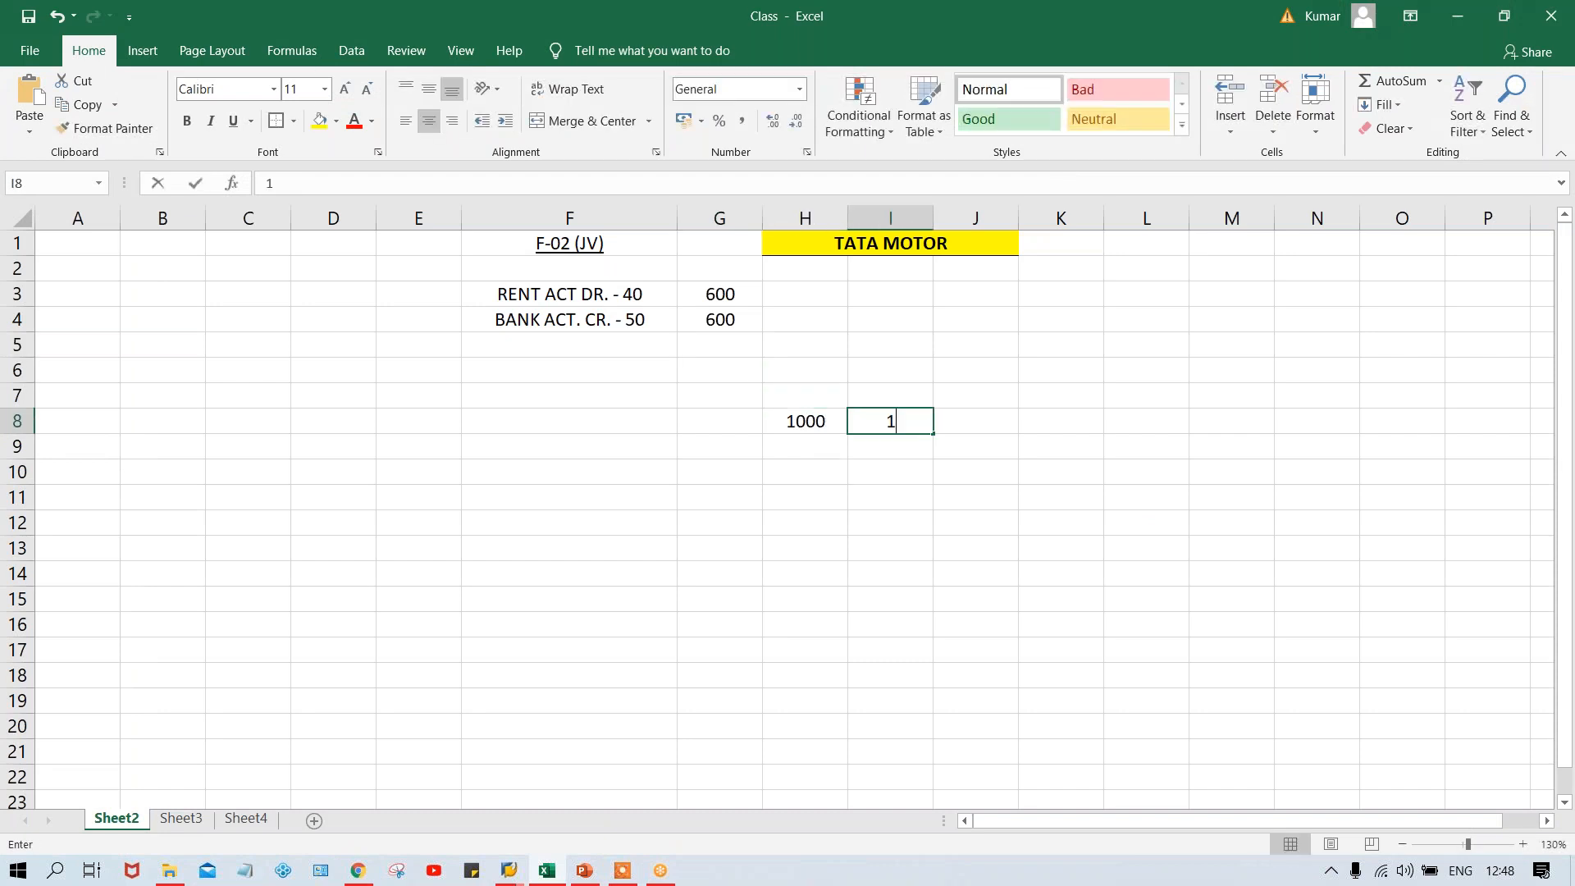
pyautogui.press('Tab')
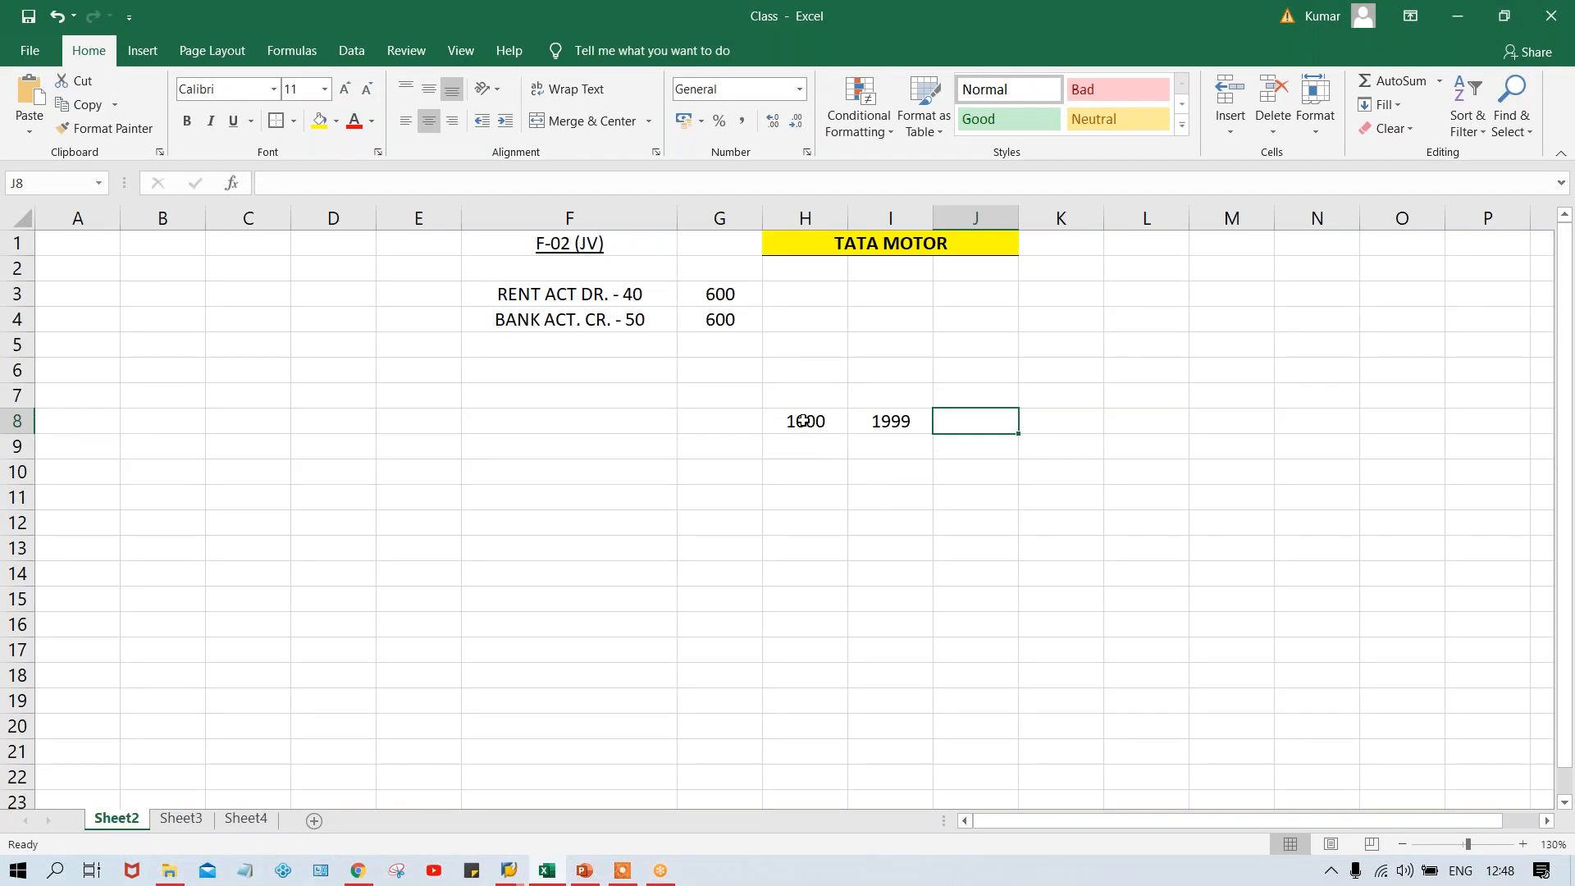
pyautogui.moveTo(808, 421); pyautogui.dragTo(872, 421)
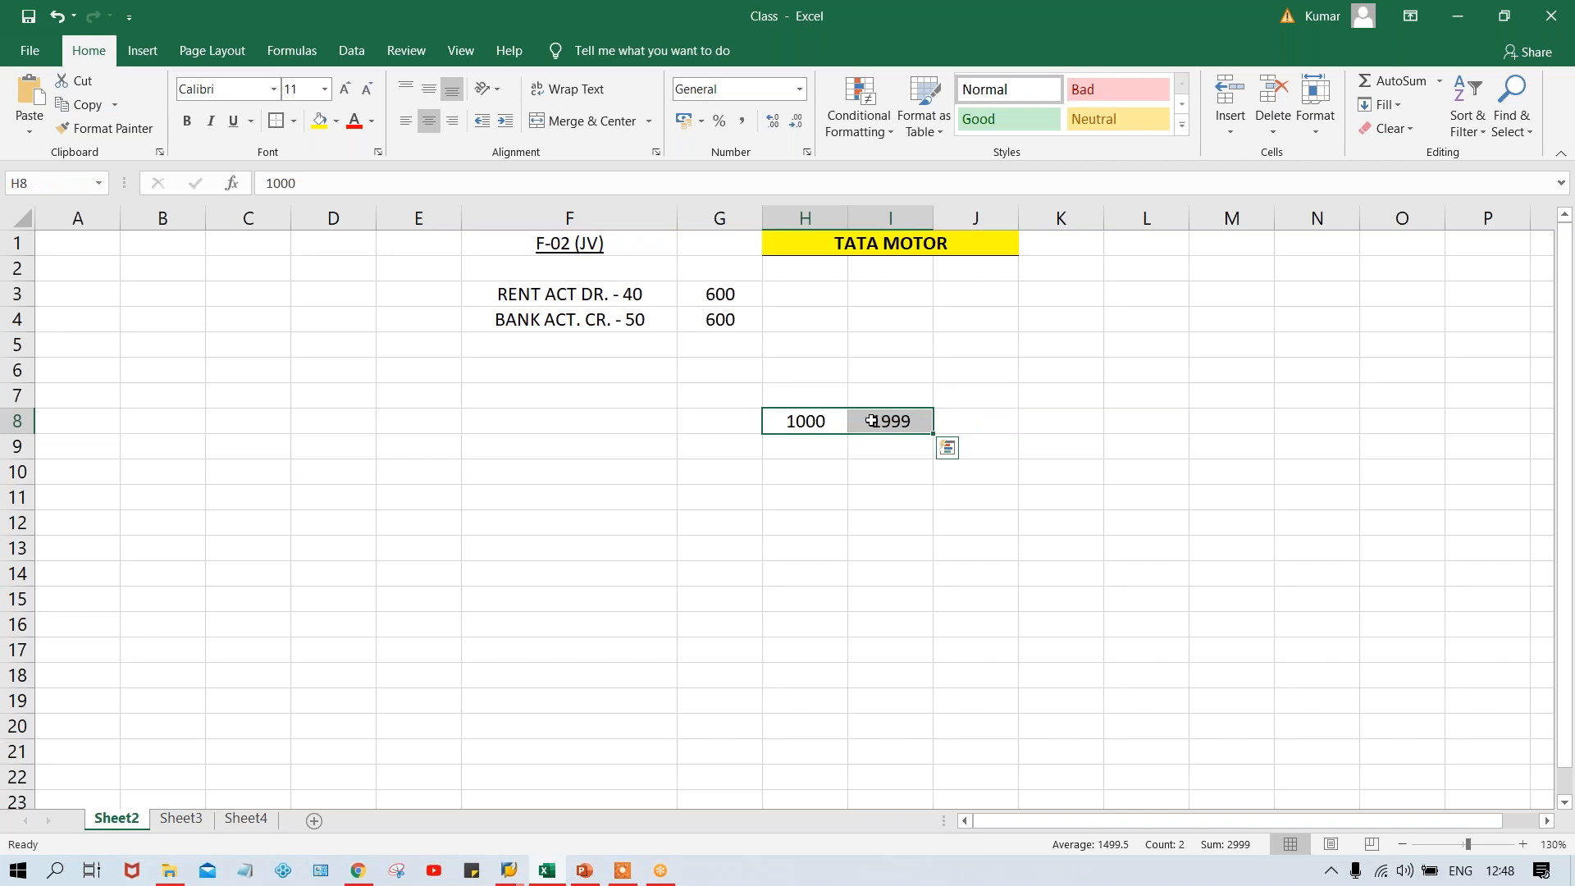
# Switch back to the second SAP session and open transaction OBA7 for the document types
pyautogui.hotkey('alt', 'Tab')
pyautogui.hotkey('alt', 'Tab')
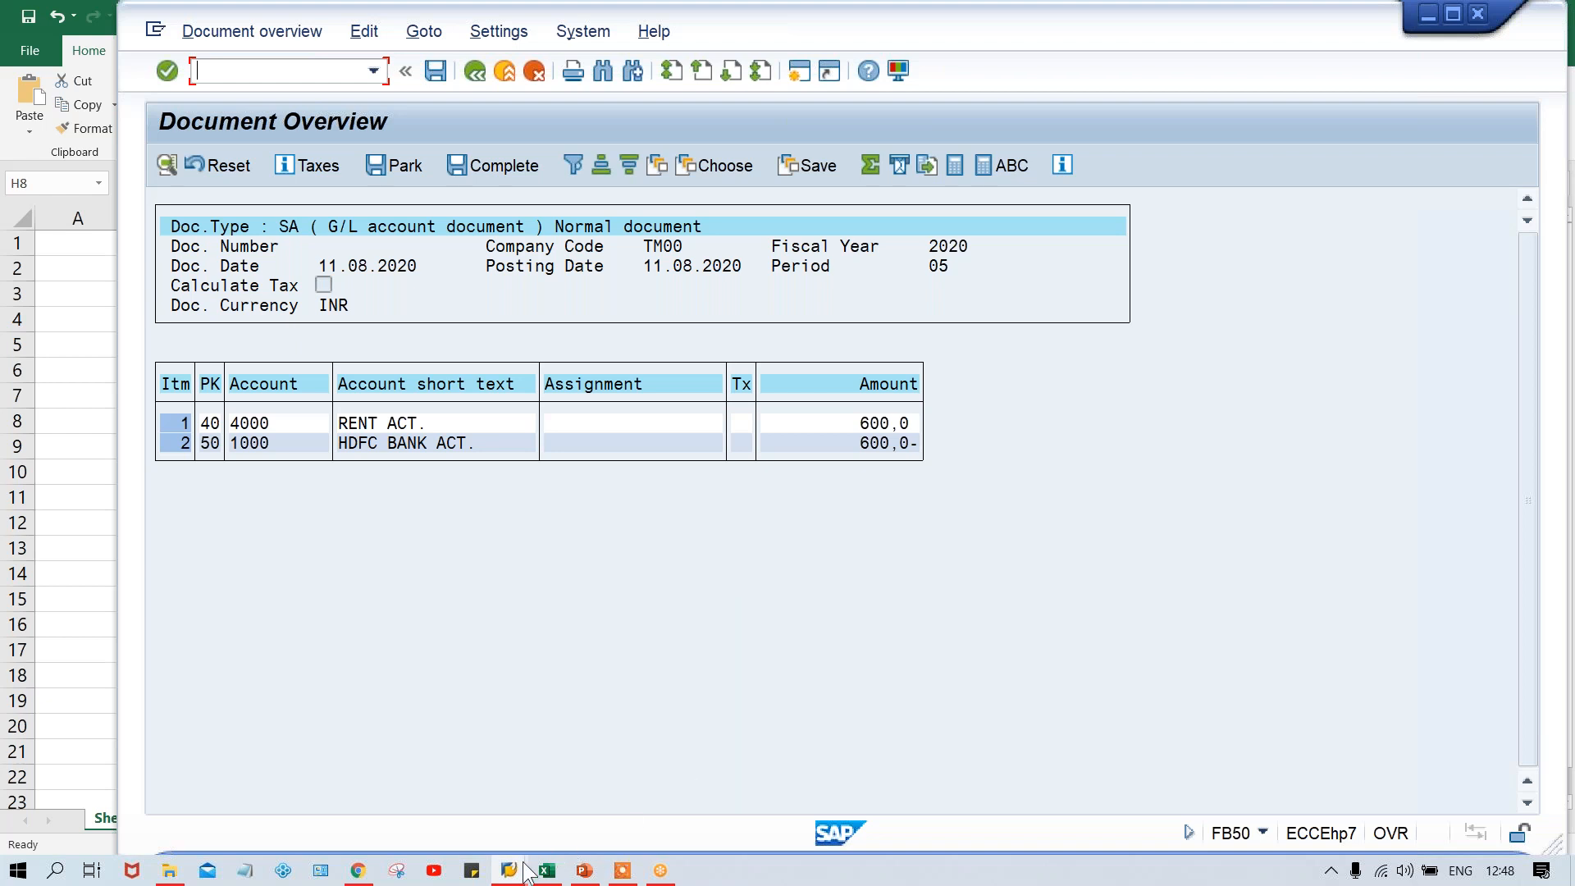
pyautogui.moveTo(509, 879)
pyautogui.click(632, 833)
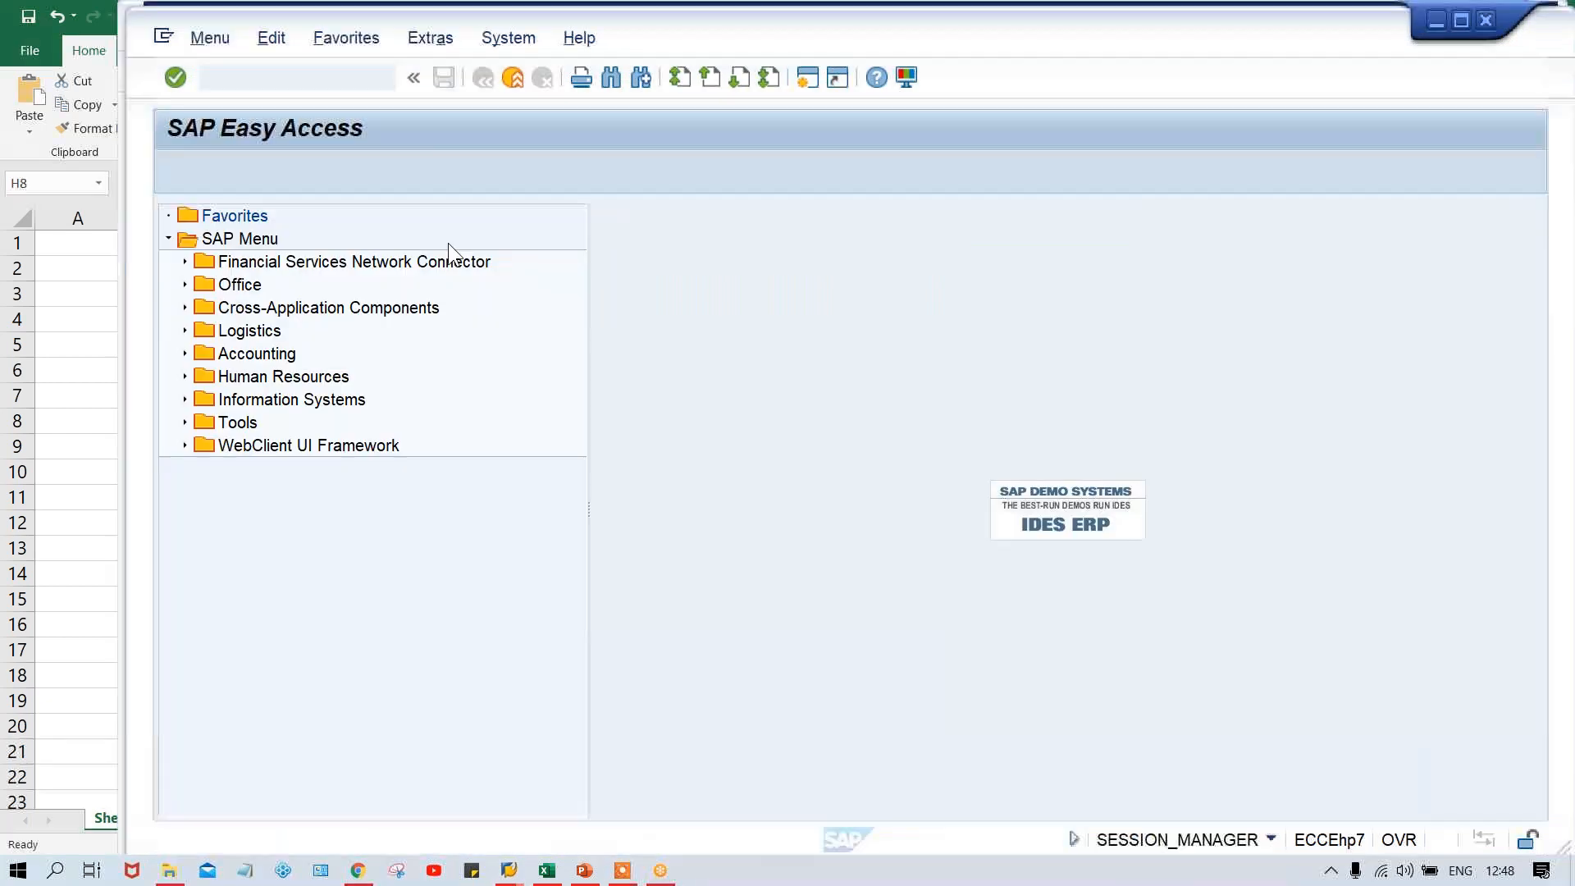
pyautogui.click(261, 79)
pyautogui.write('OBA7')
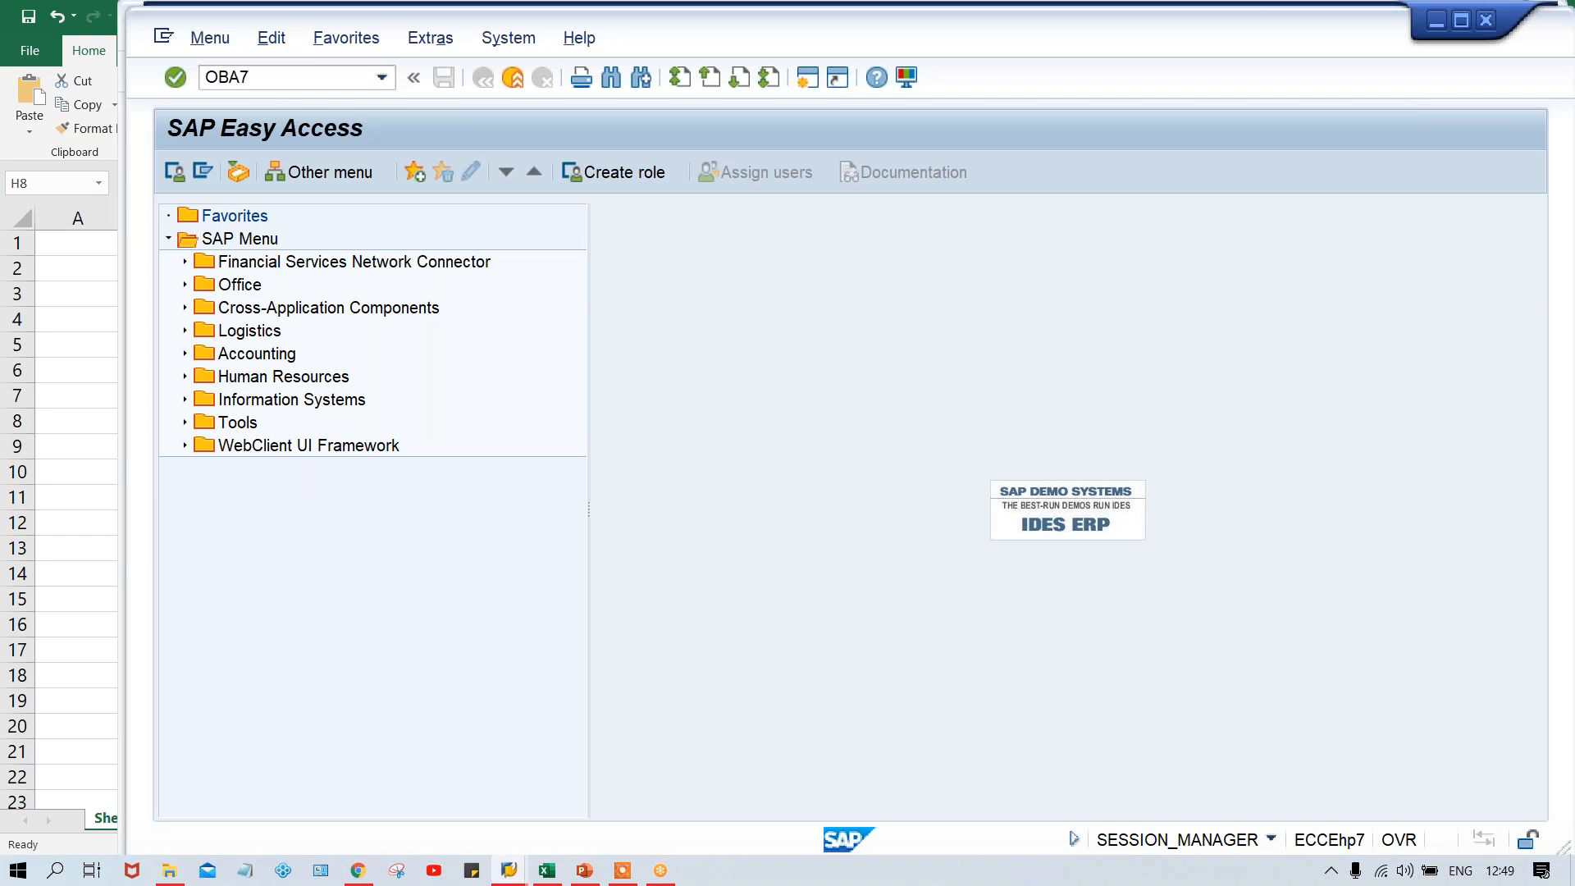
pyautogui.press('Return')
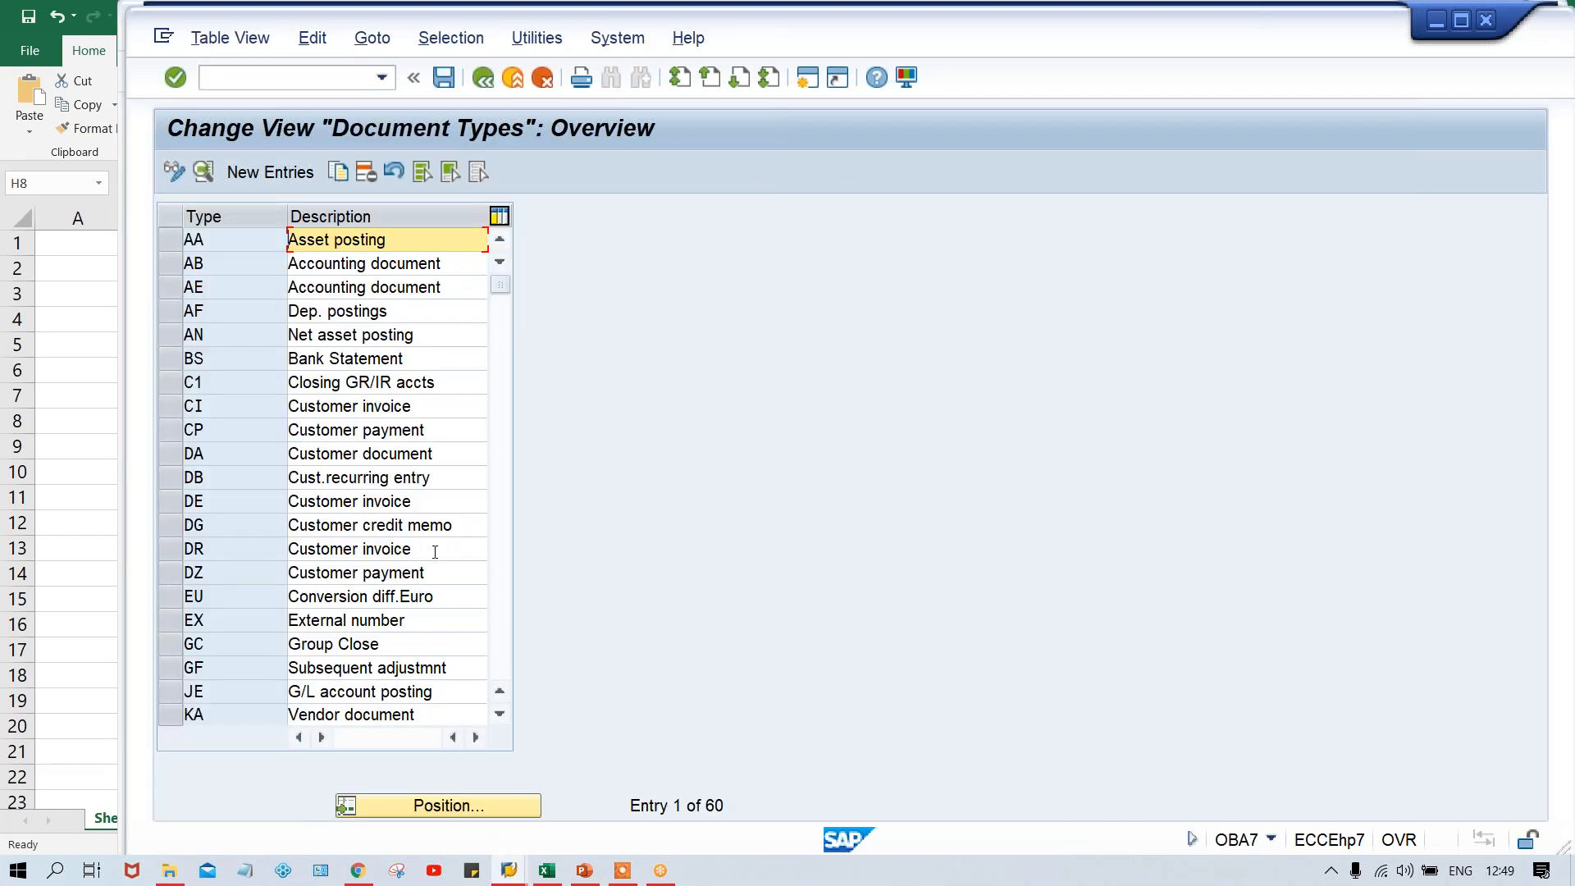
# Position the document type list on SA and open the details of that G/L account document type
pyautogui.click(441, 809)
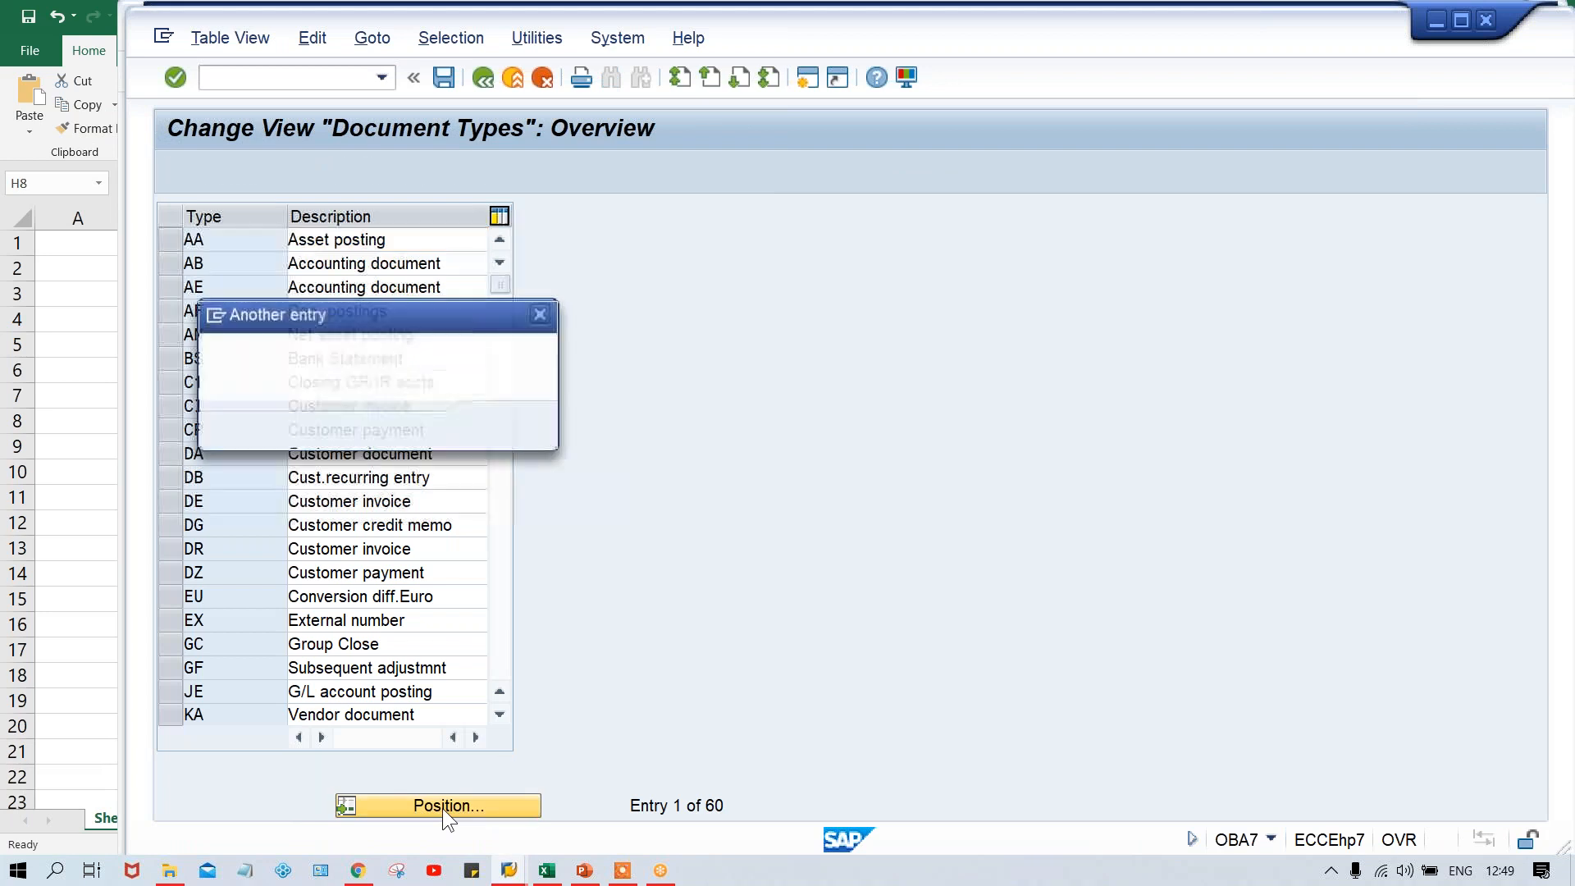
pyautogui.write('AA')
pyautogui.press('Return')
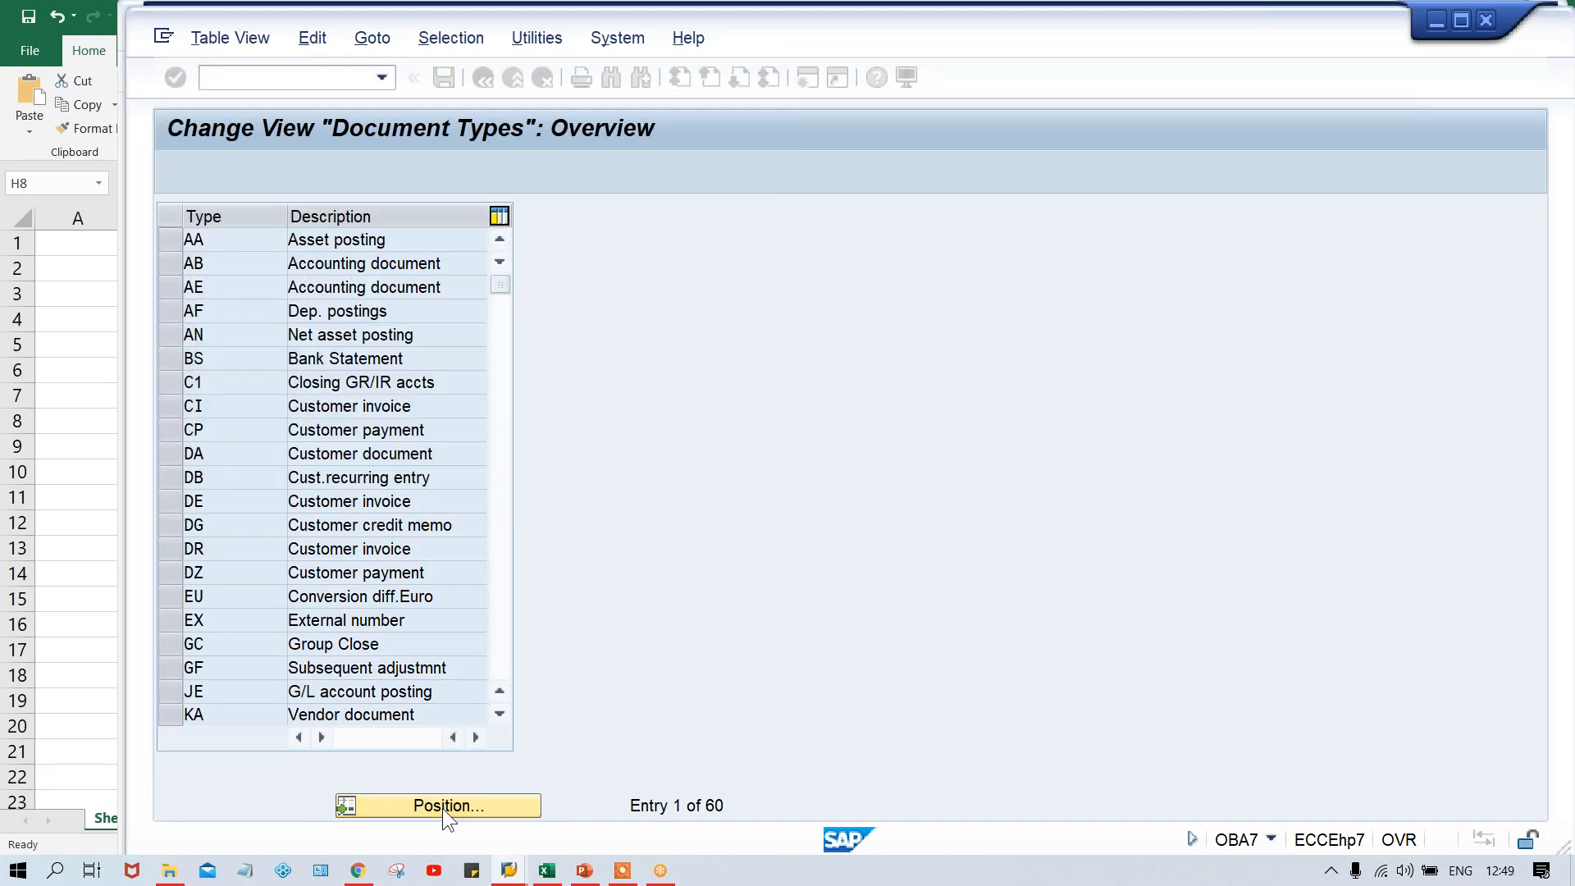
pyautogui.doubleClick(257, 243)
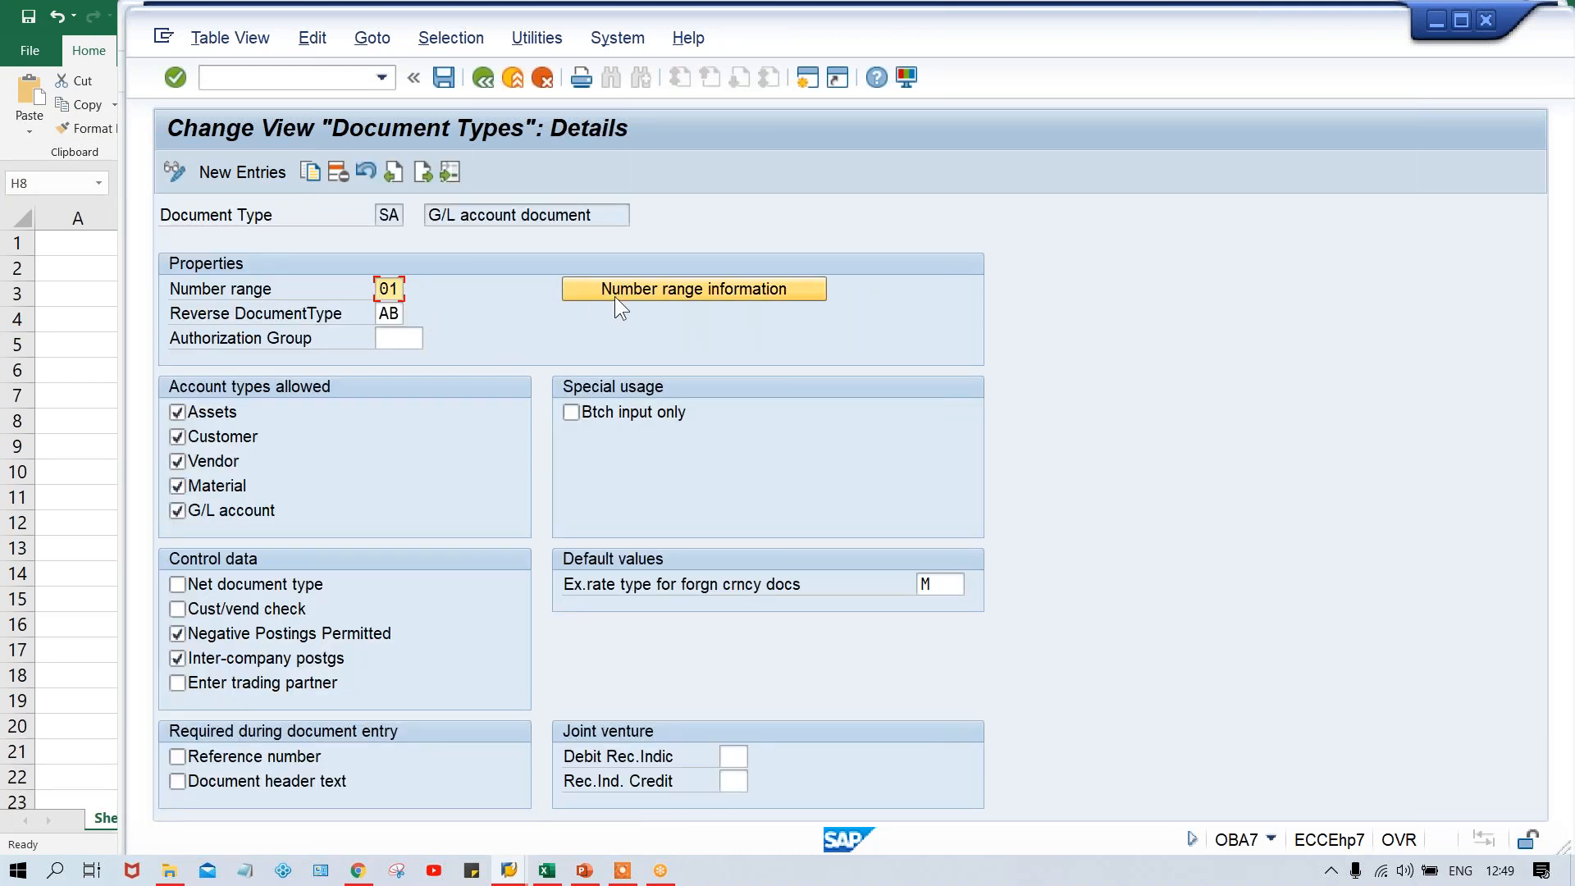
# Open the number range intervals of company code TM00 for maintenance and examine the from number, to number and NR status
pyautogui.click(672, 289)
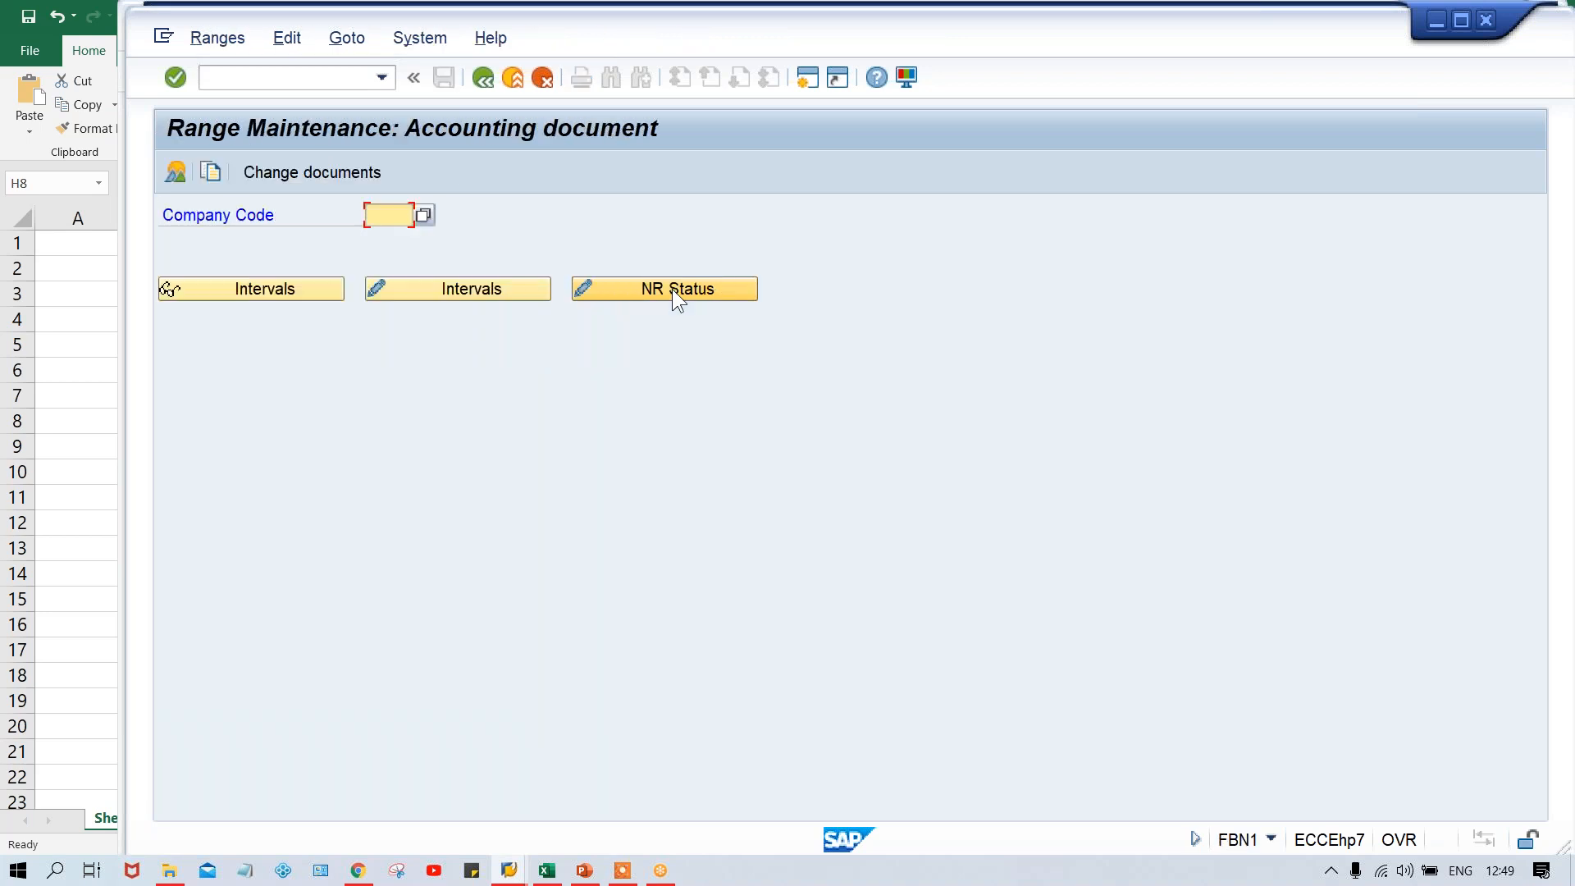
pyautogui.write('TM00')
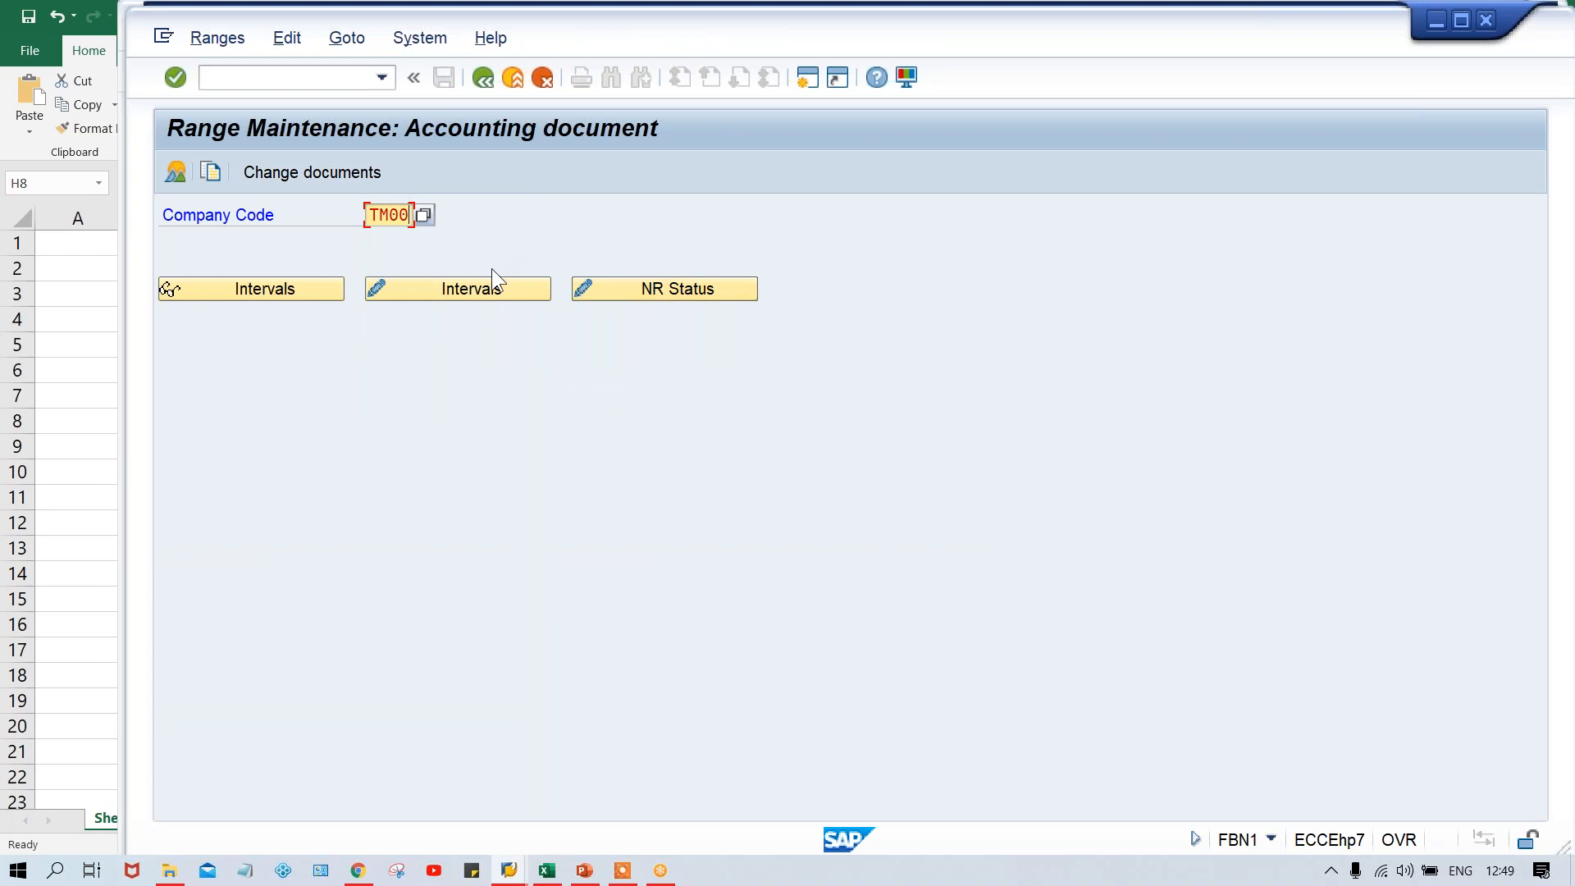
pyautogui.click(474, 286)
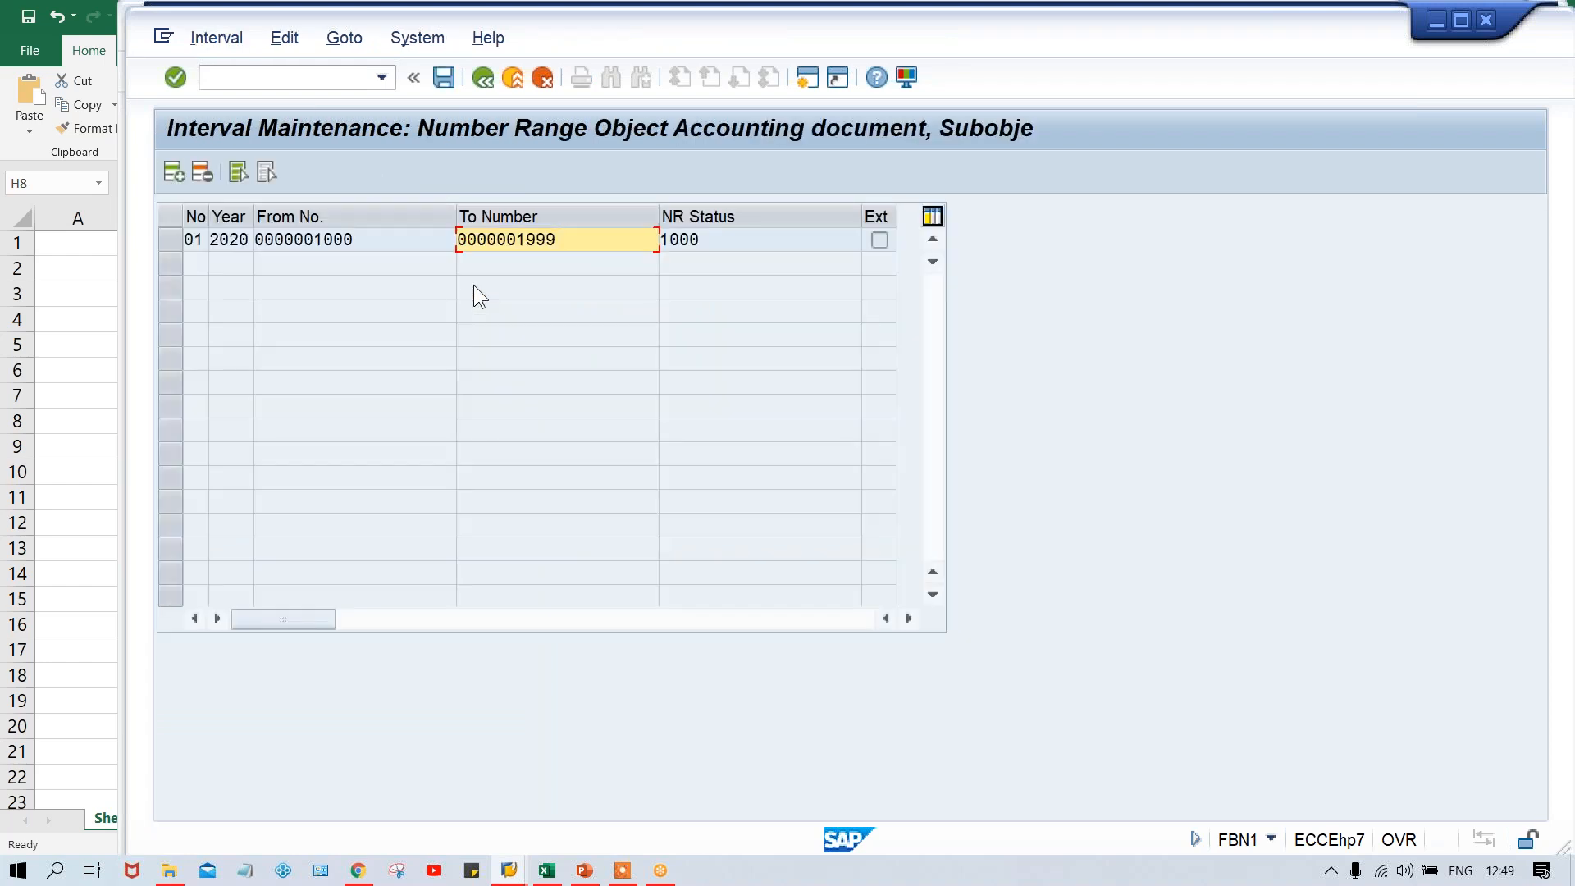
pyautogui.moveTo(380, 242); pyautogui.dragTo(312, 246)
pyautogui.click(565, 240)
pyautogui.moveTo(740, 245); pyautogui.dragTo(623, 245)
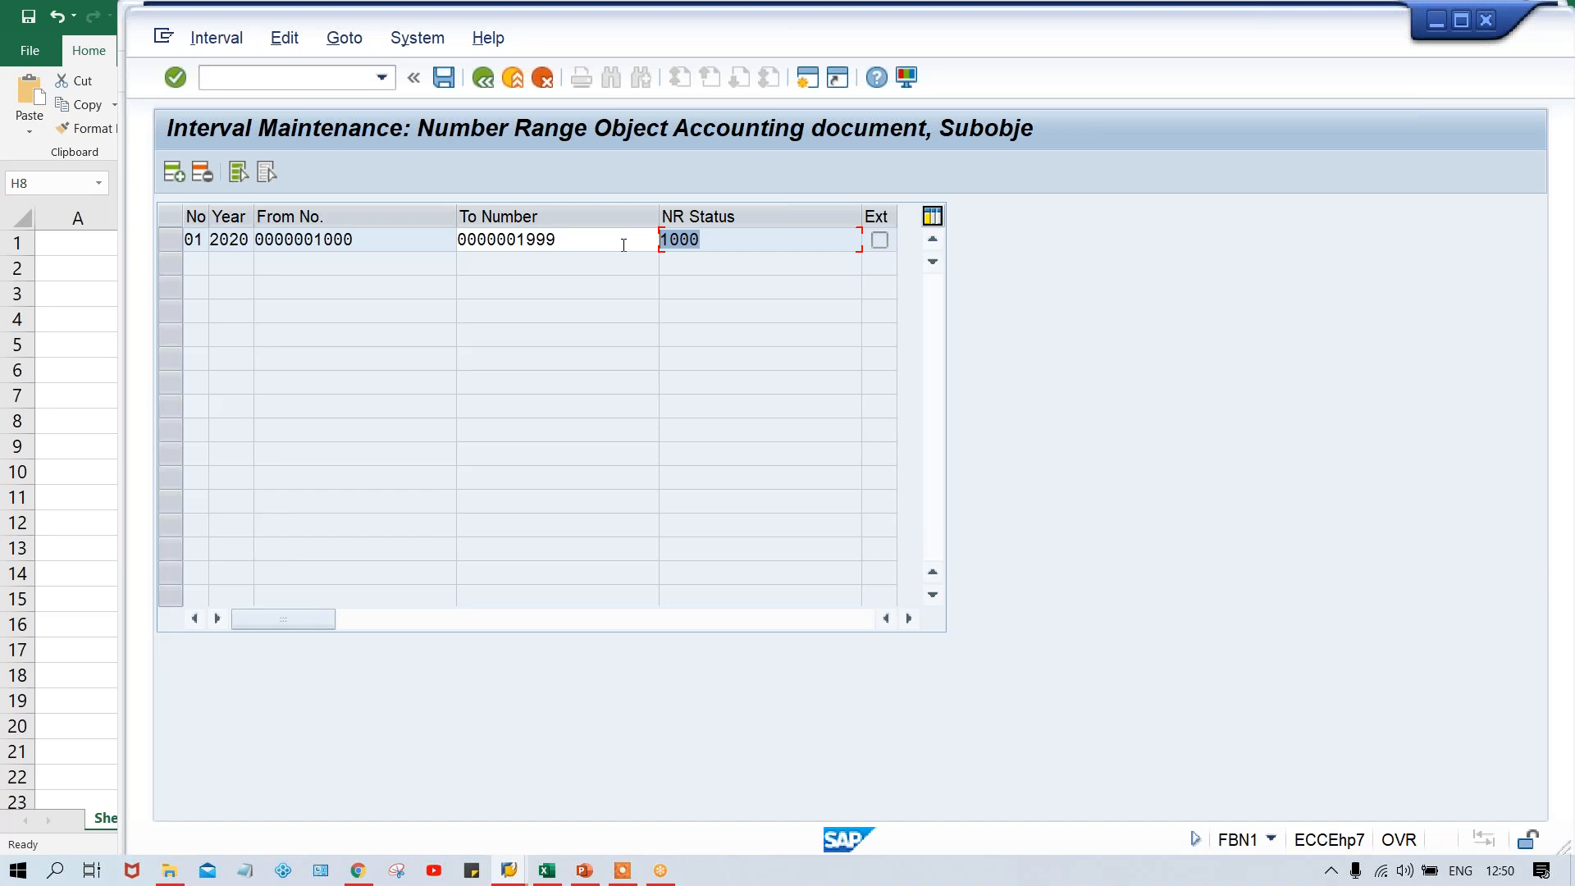
pyautogui.click(733, 245)
# Switch to the FB50 session, post the simulated document and go to the document type field
pyautogui.hotkey('alt', 'Tab')
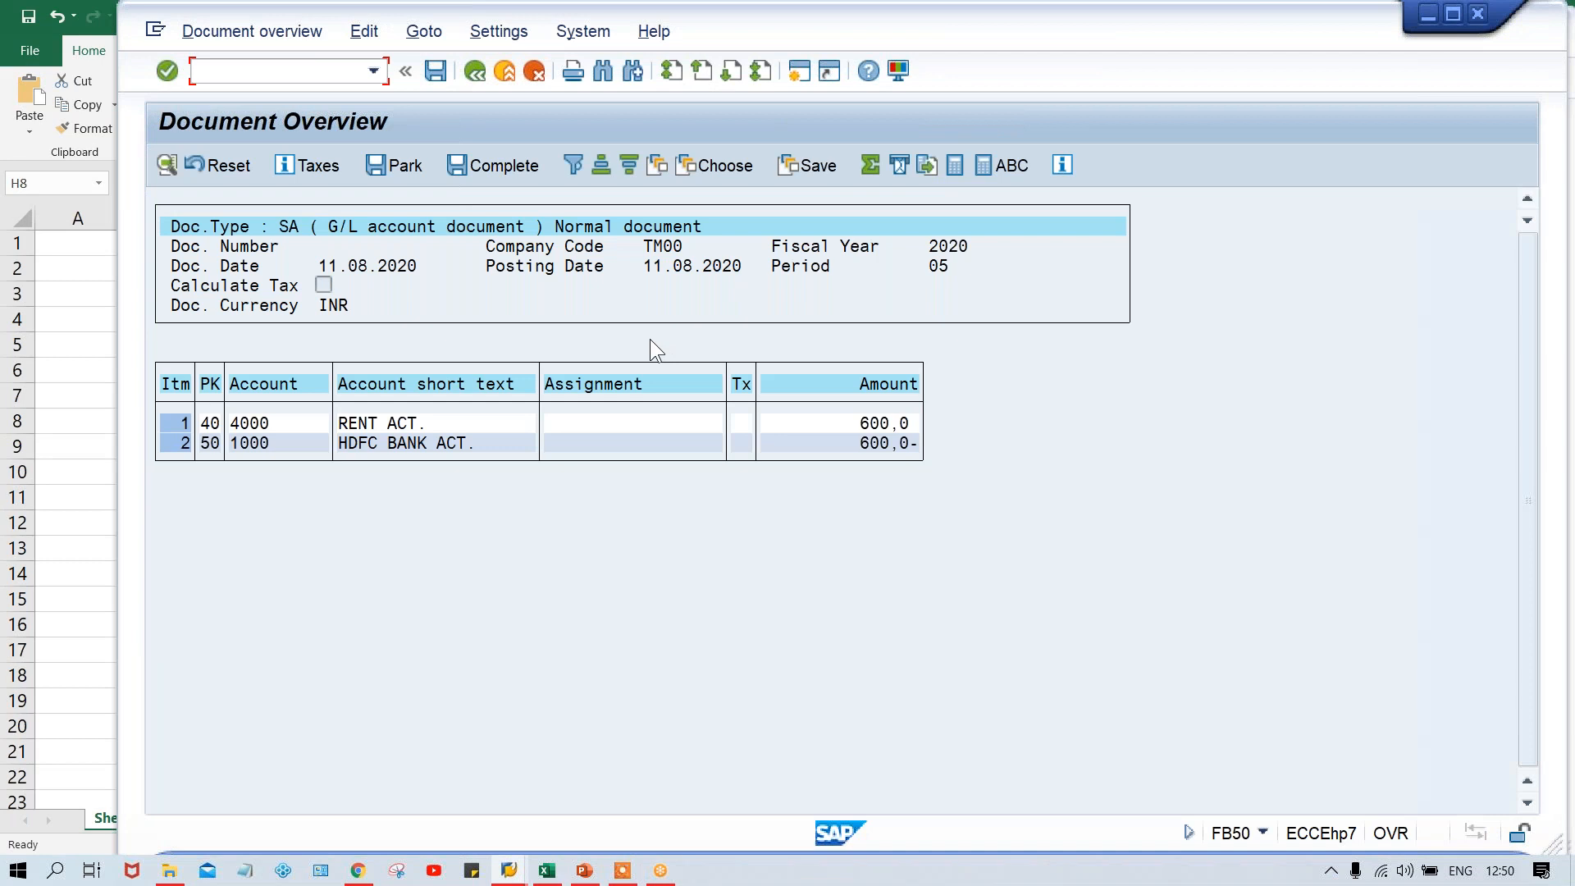
pyautogui.hotkey('ctrl', 's')
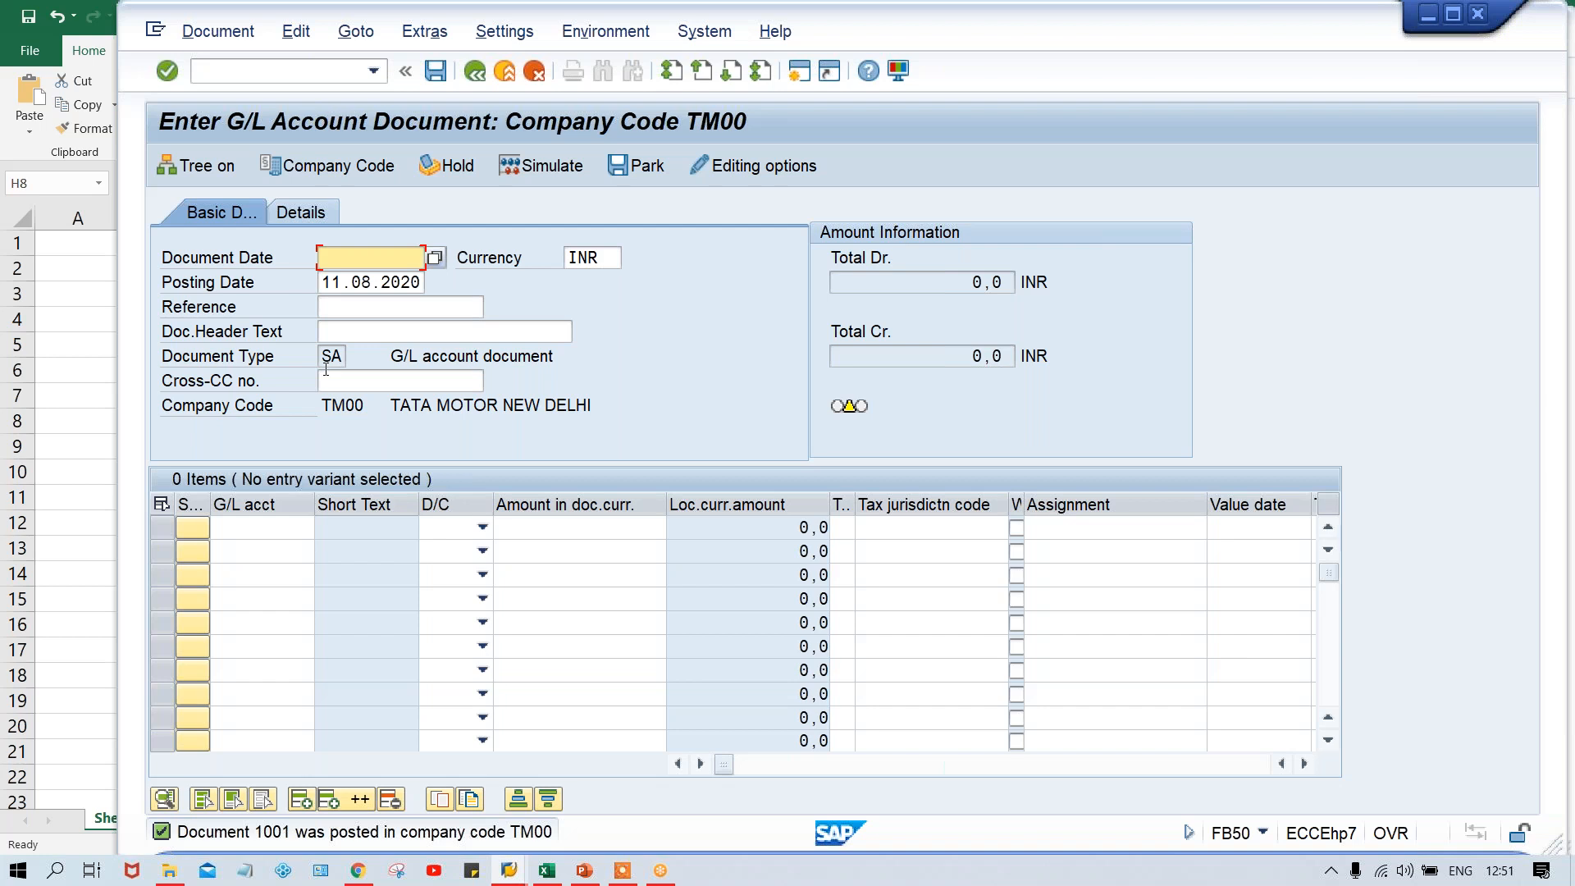
pyautogui.click(329, 352)
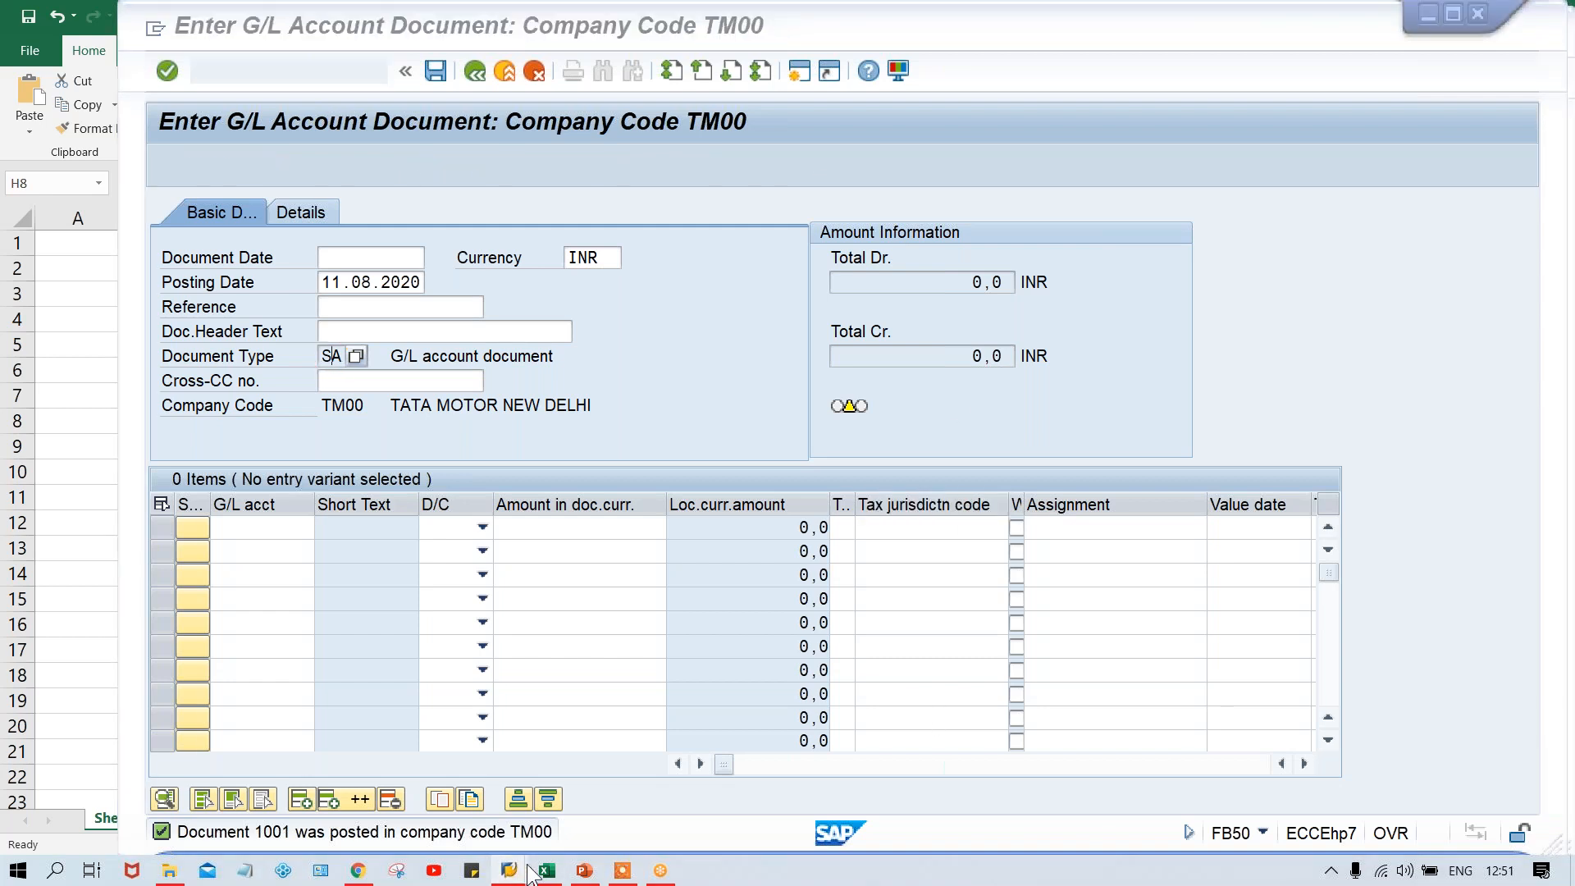
# Switch to the number range session, recheck the interval's limits and NR status, and return to the company code selection
pyautogui.moveTo(510, 871)
pyautogui.click(674, 801)
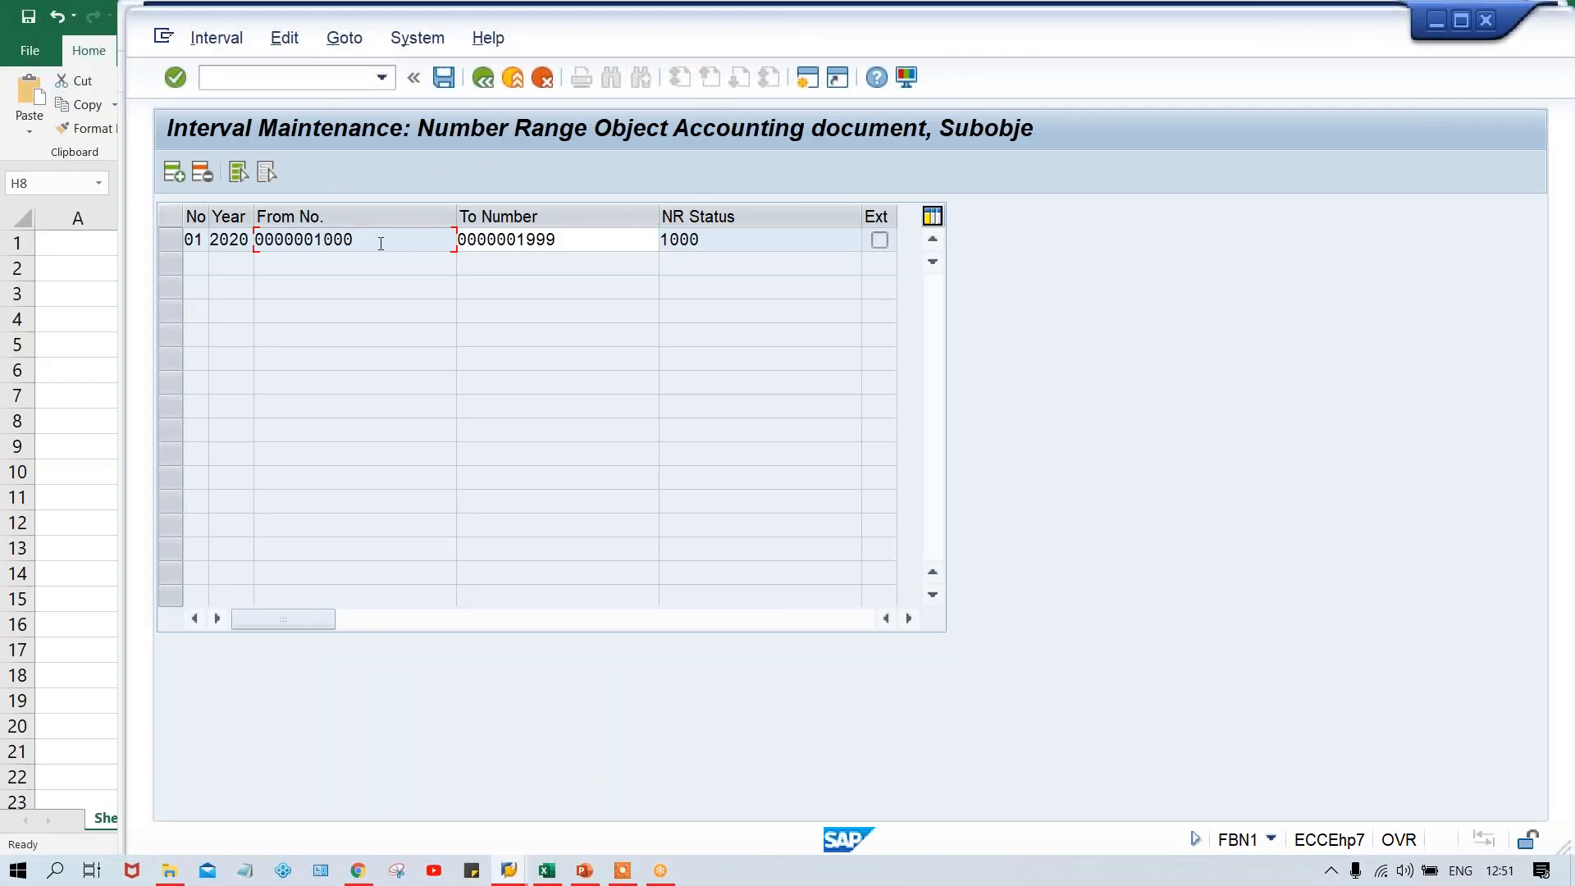
pyautogui.click(572, 231)
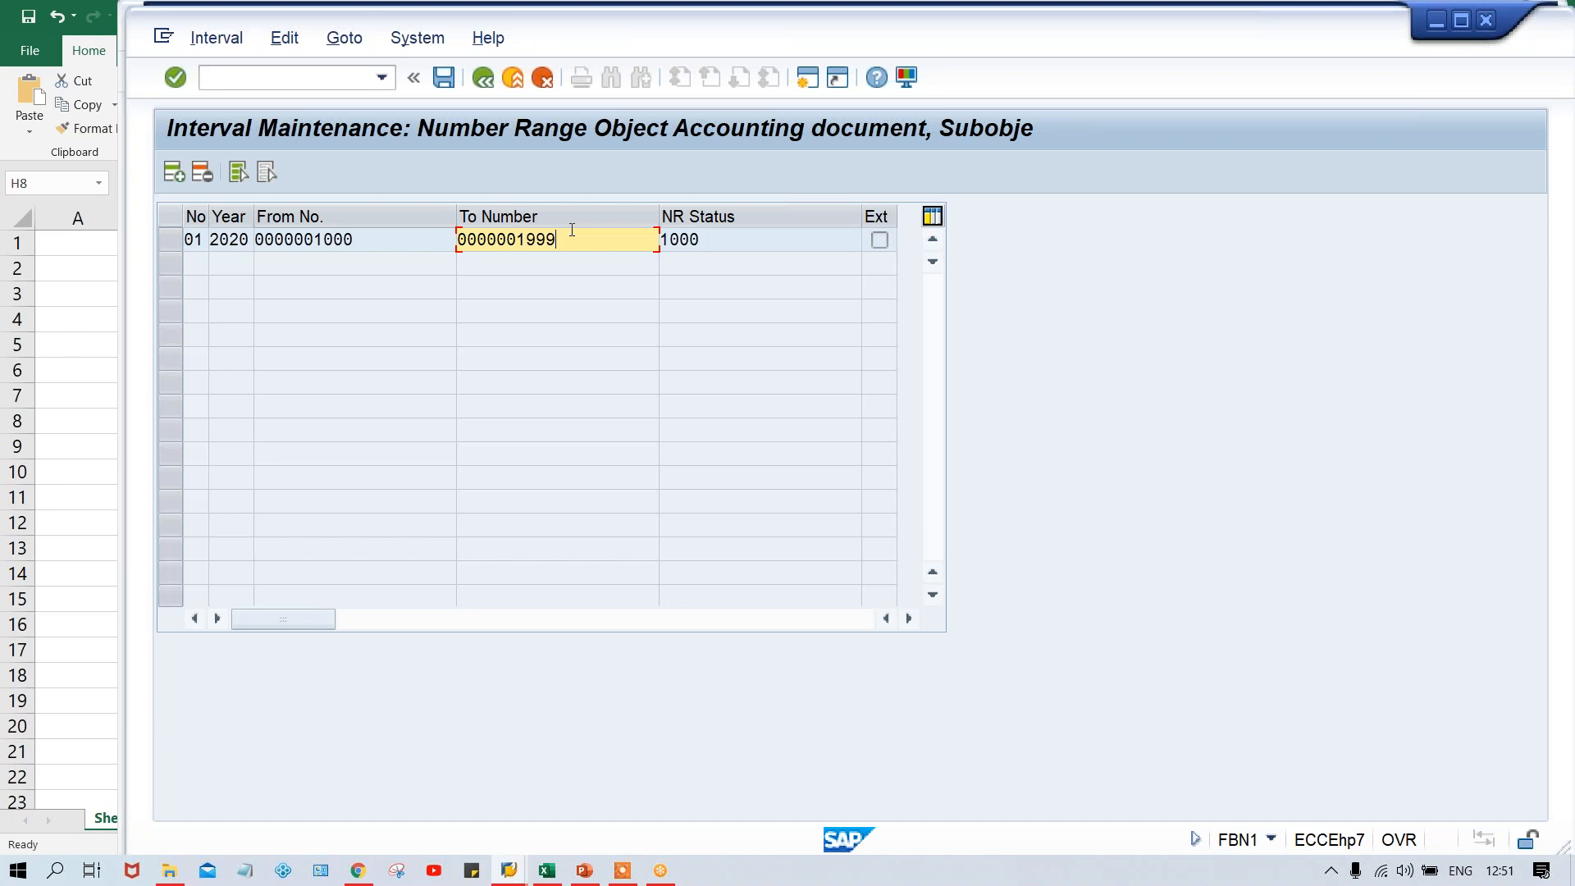
pyautogui.click(730, 244)
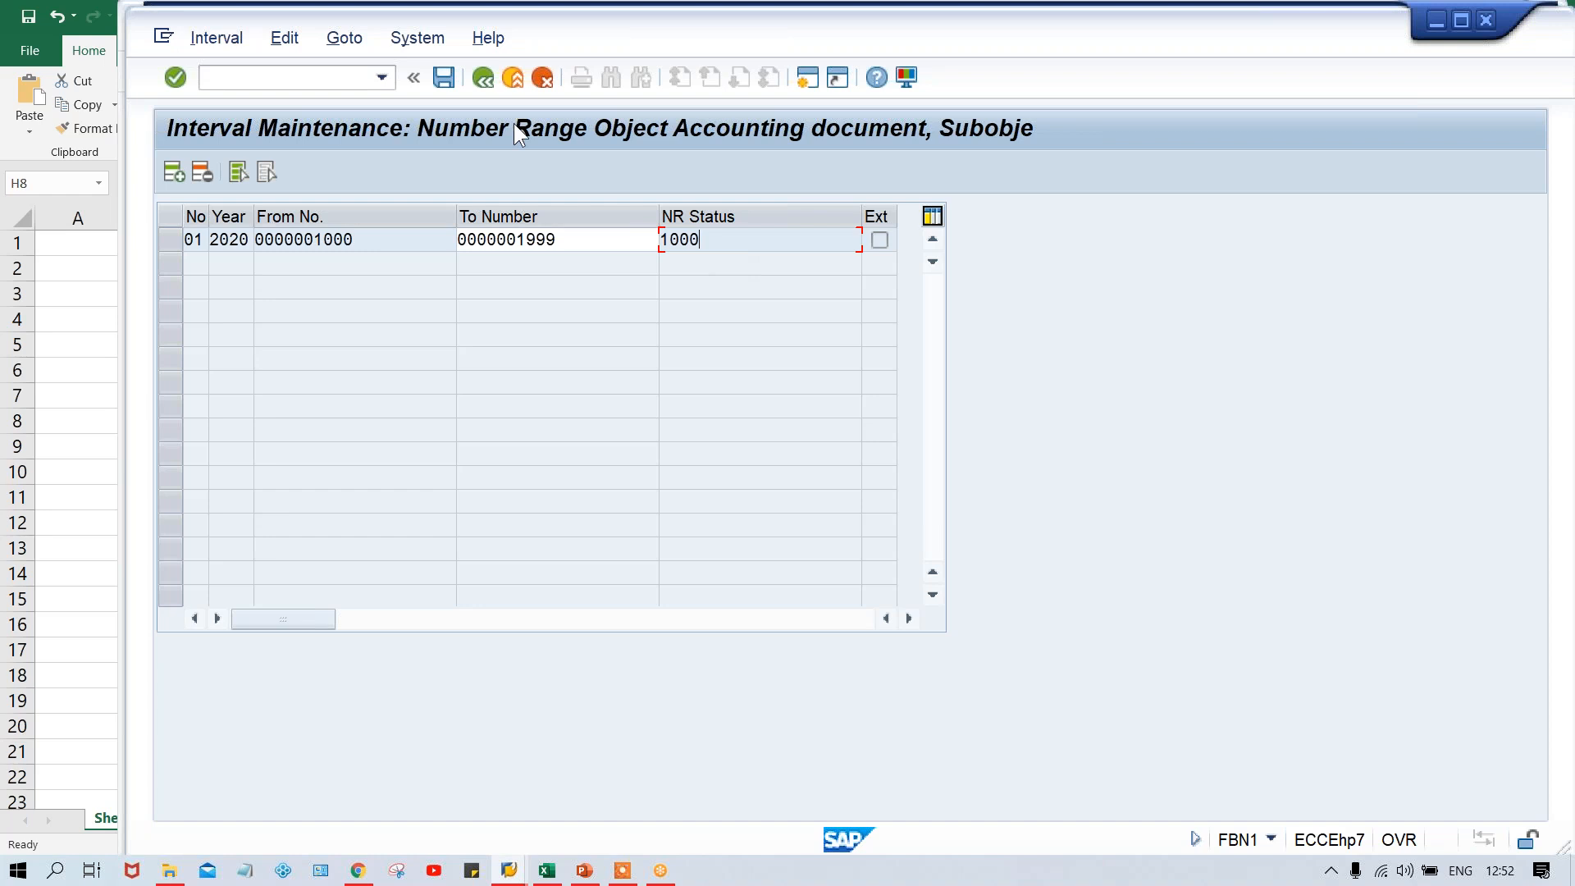
pyautogui.click(483, 78)
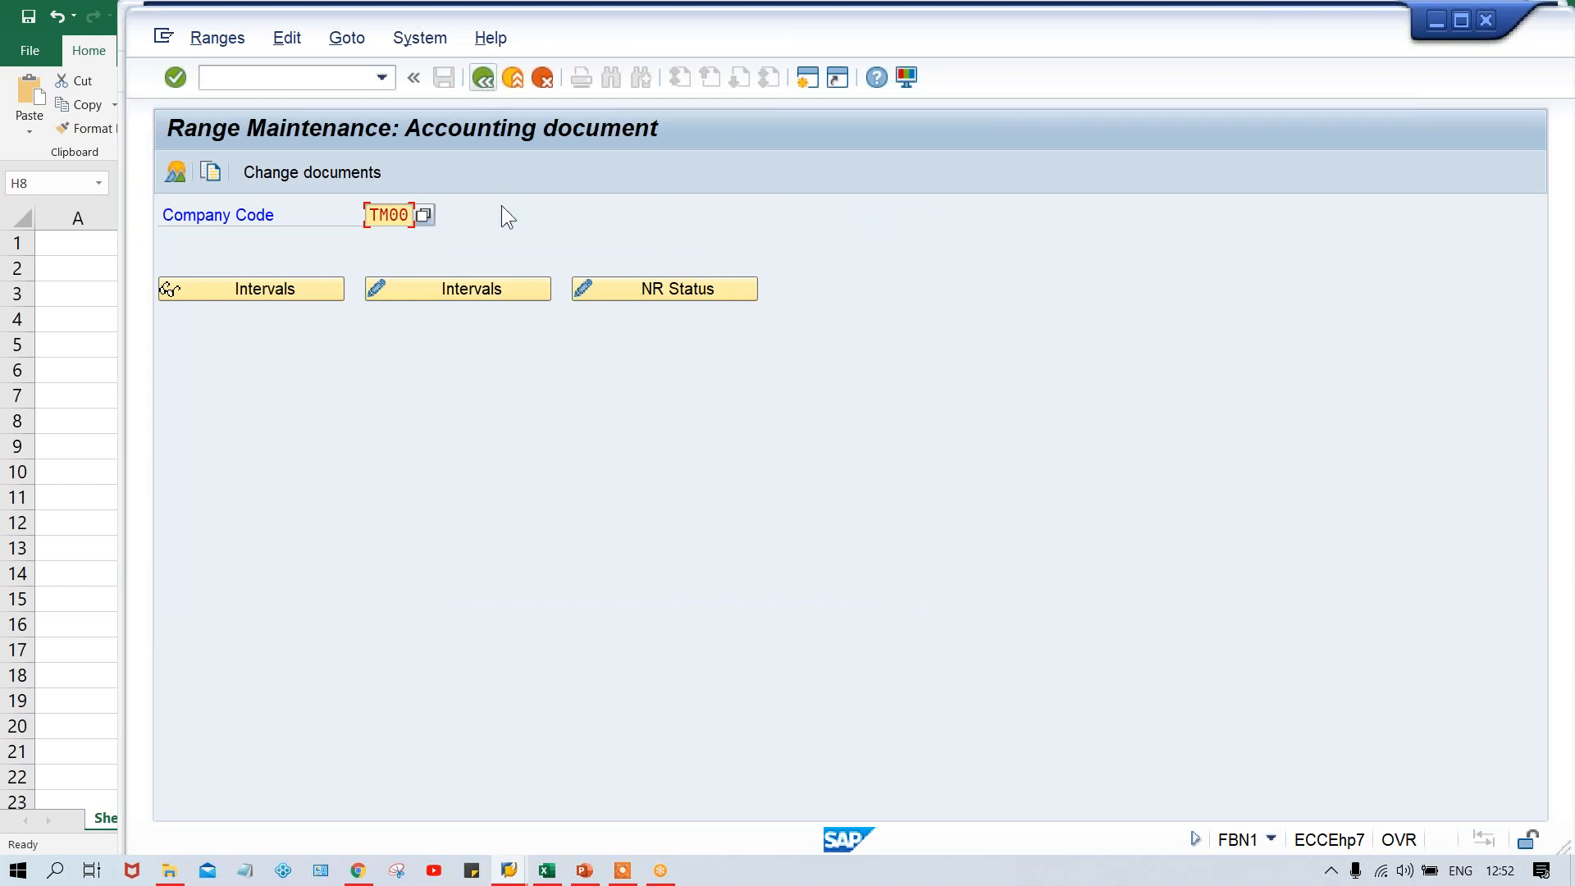
# Reopen company code TM00's number range intervals for maintenance and check the NR status of the 2020 interval 01
pyautogui.click(484, 289)
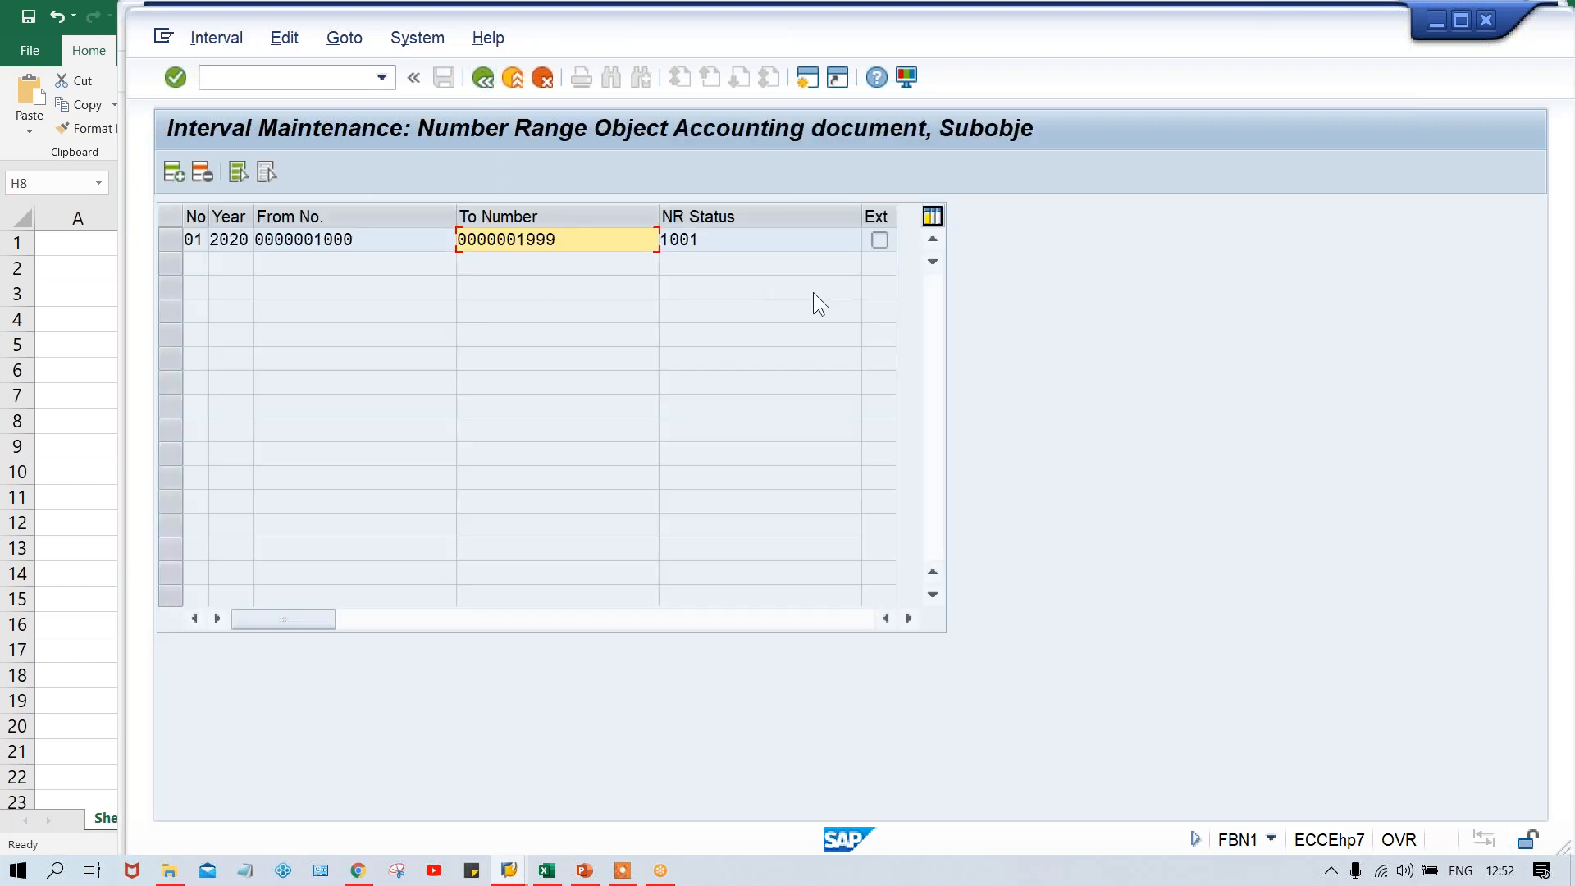
pyautogui.click(720, 239)
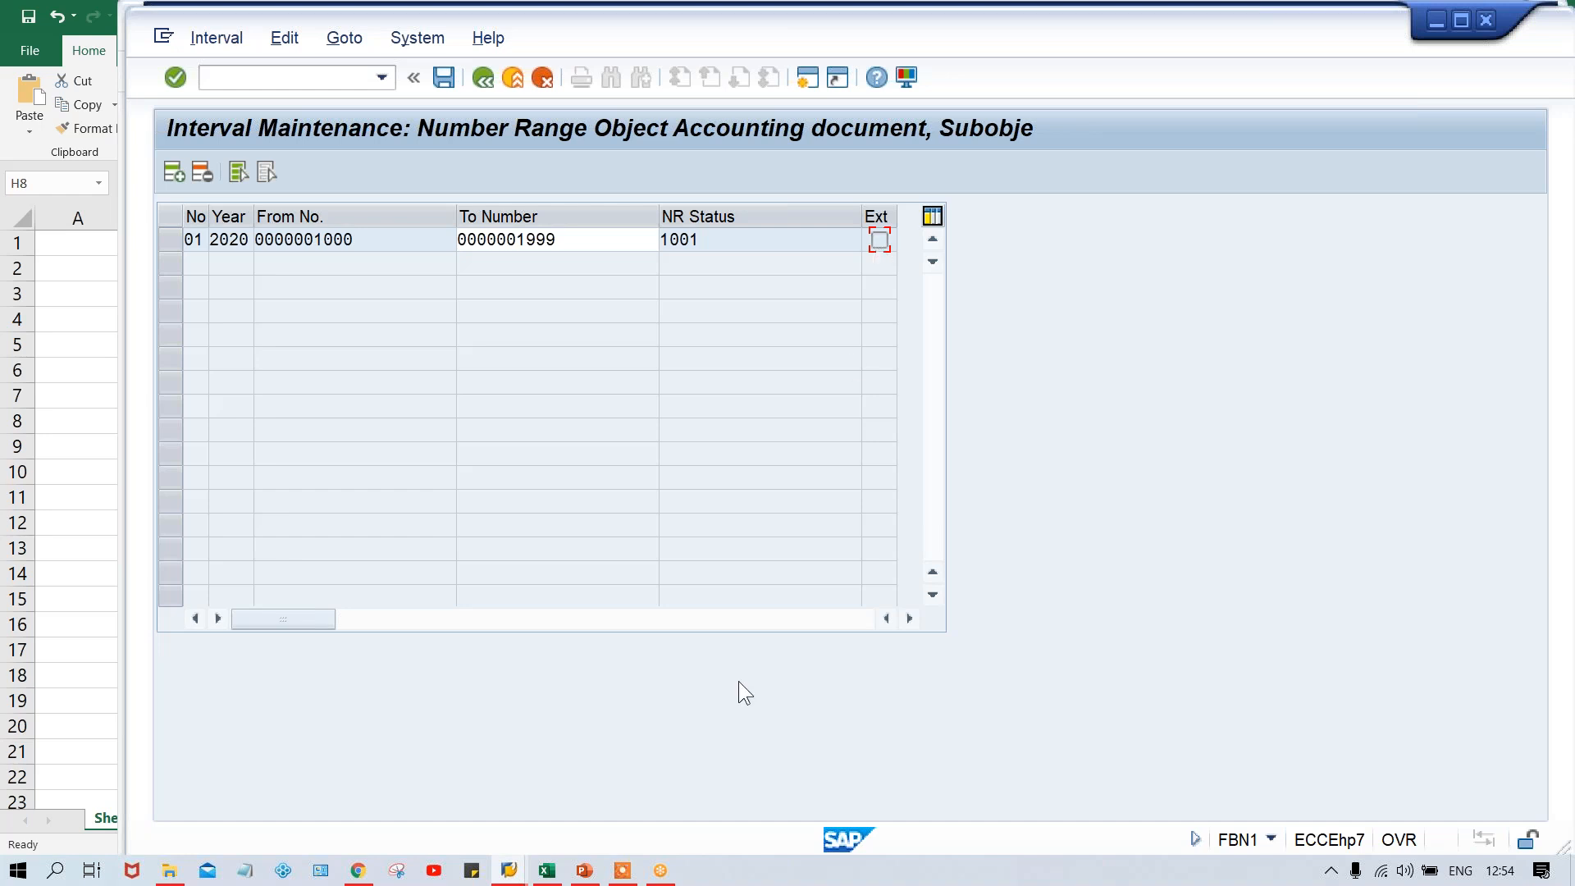
# Switch to the FB50 session and display the document just posted in company code TM00
pyautogui.hotkey('alt', 'Tab')
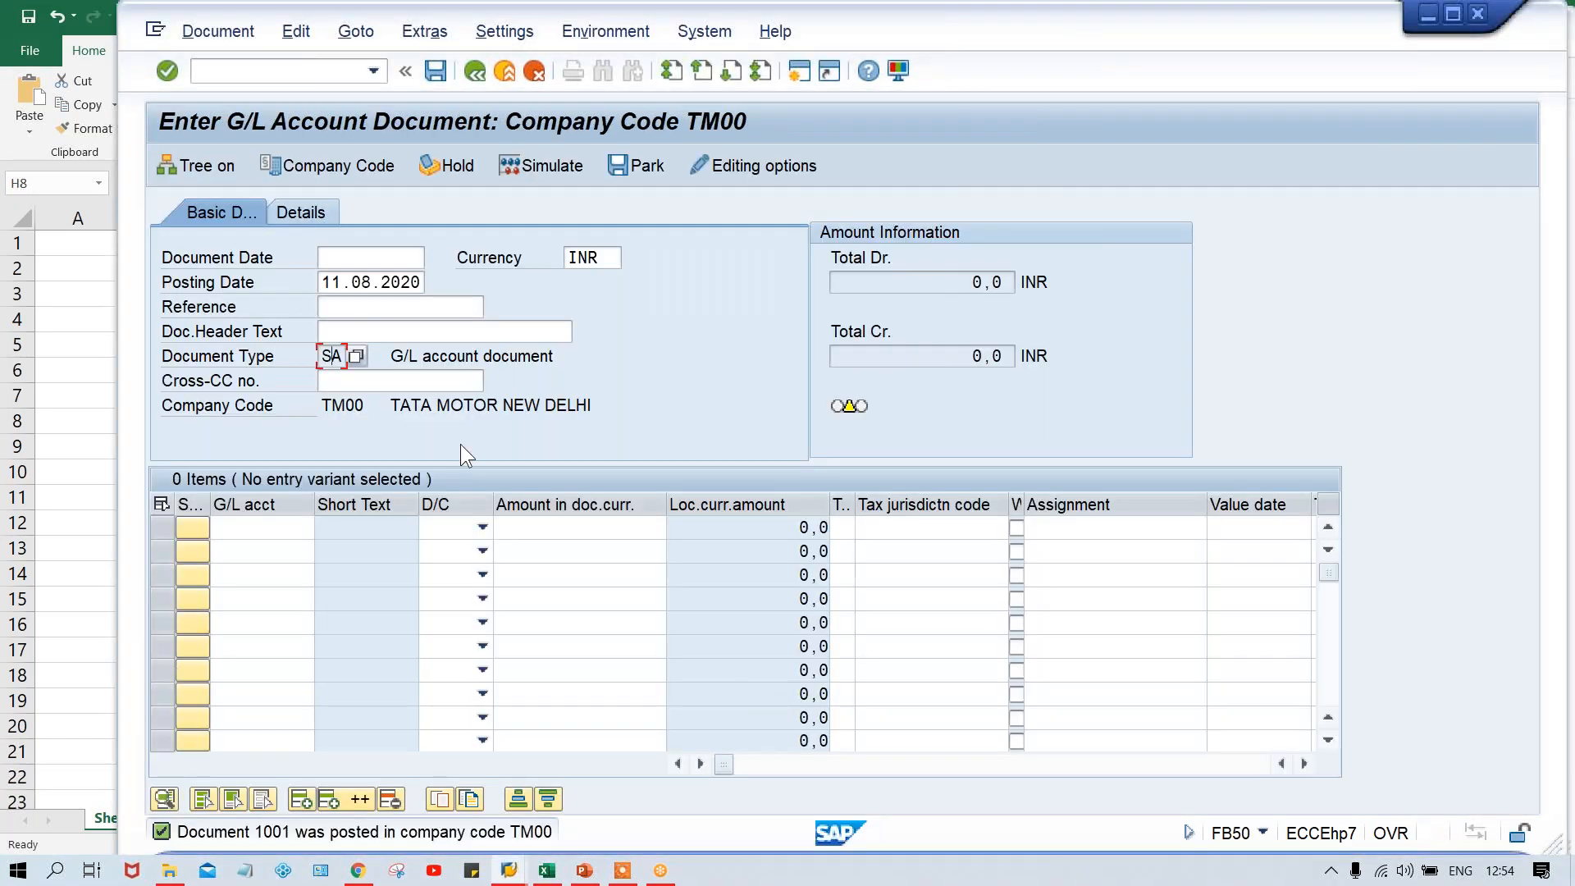
pyautogui.click(441, 529)
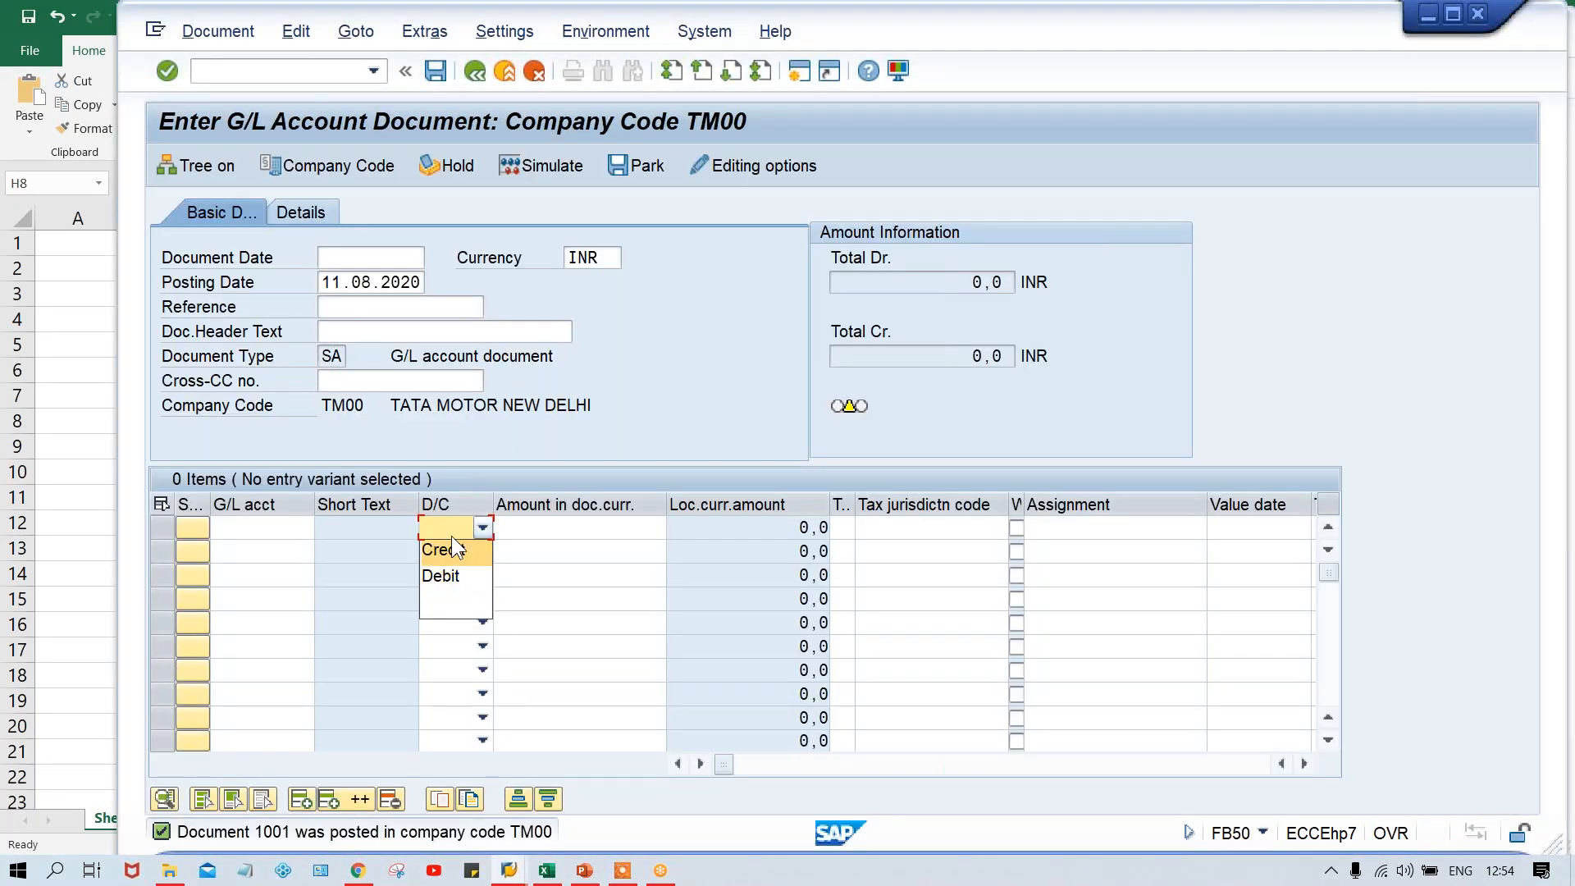
pyautogui.click(623, 409)
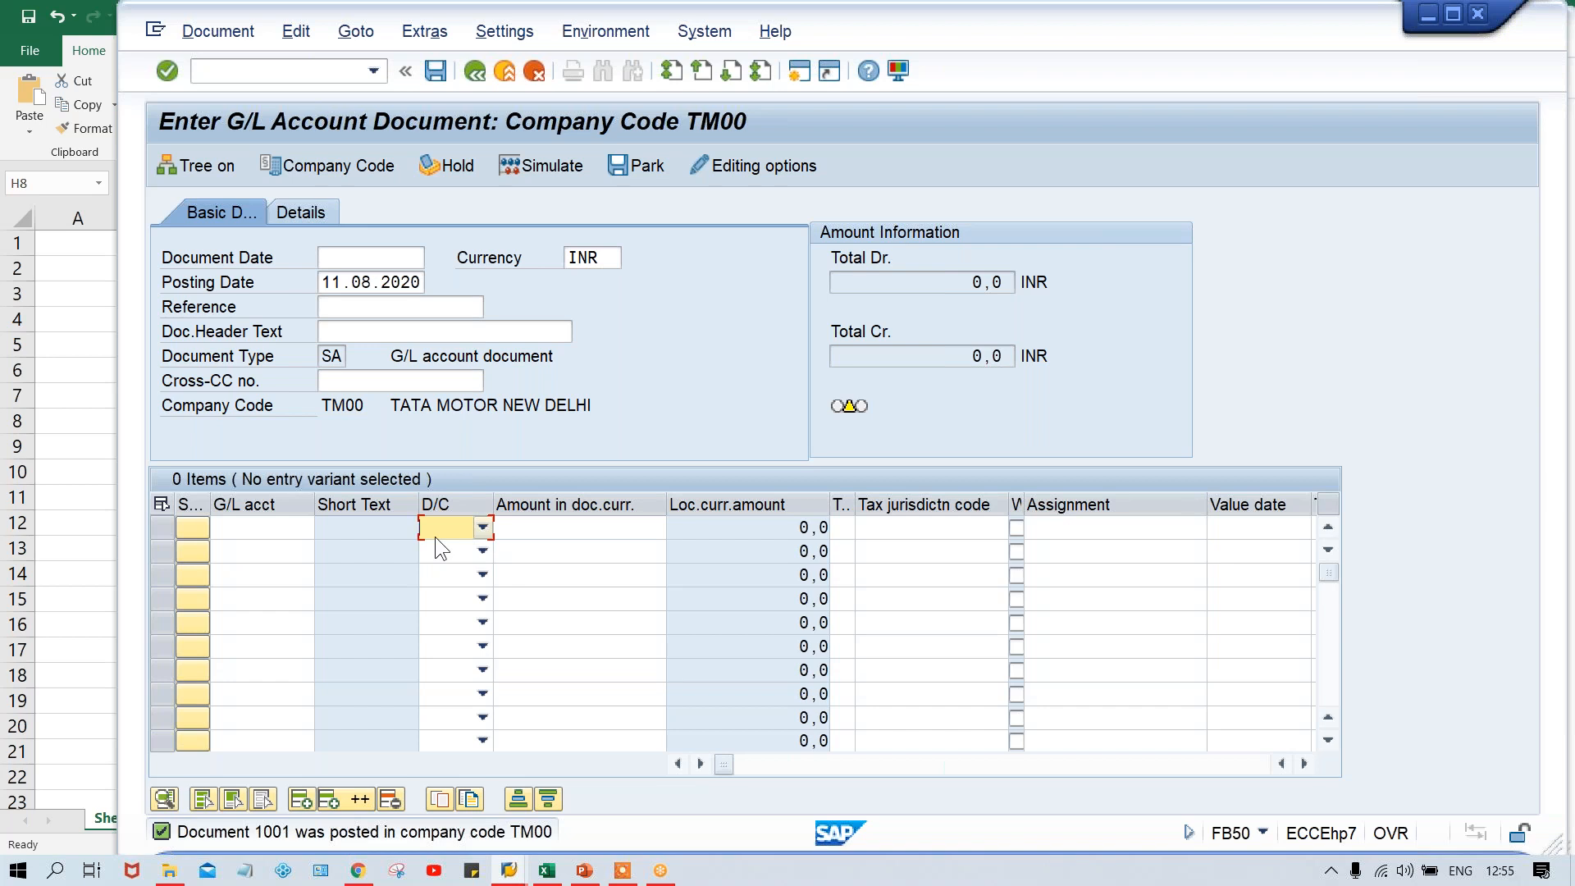
pyautogui.click(212, 36)
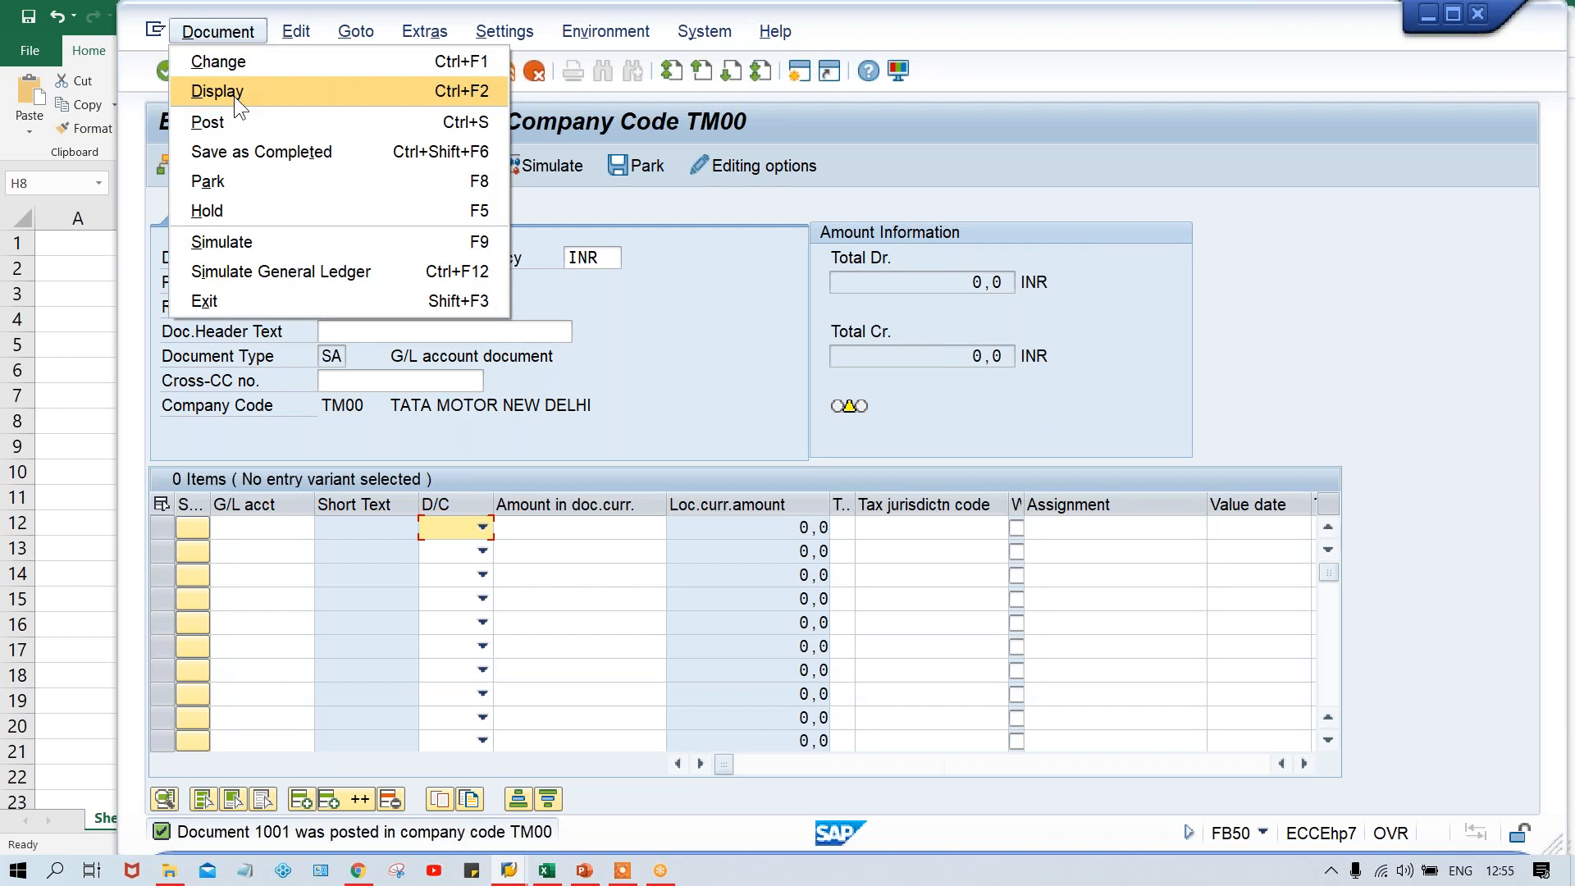
pyautogui.click(234, 92)
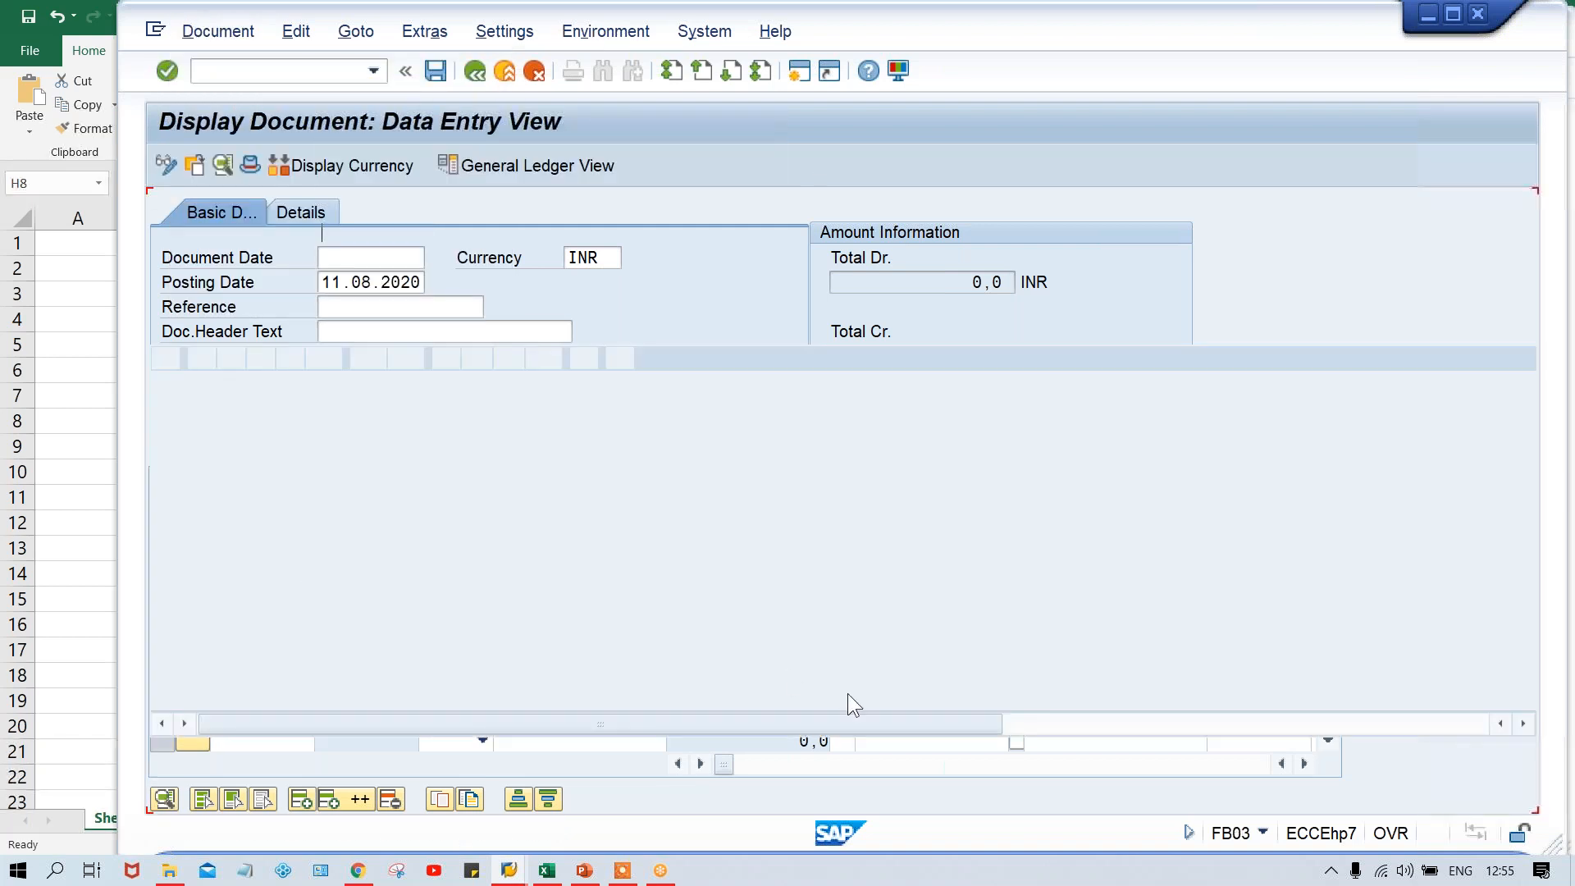